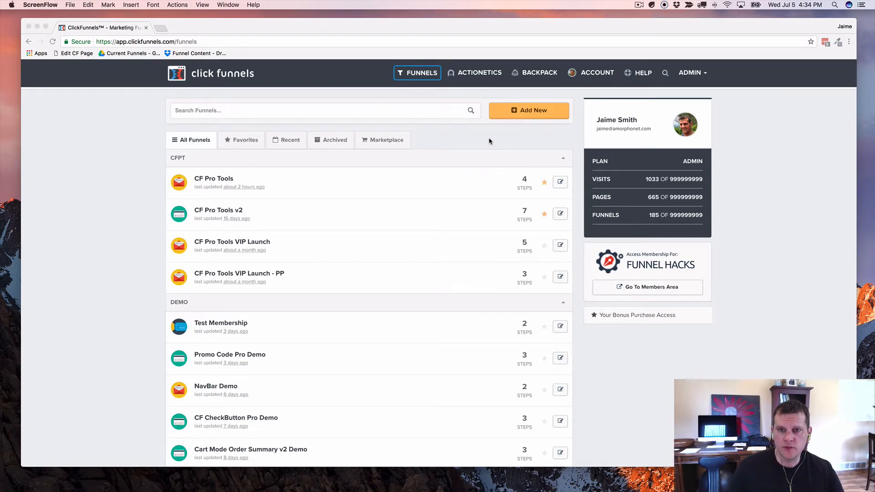
# Step: Start a new Host Webinar funnel of the Webinar Replay type
pyautogui.click(527, 111)
pyautogui.click(526, 111)
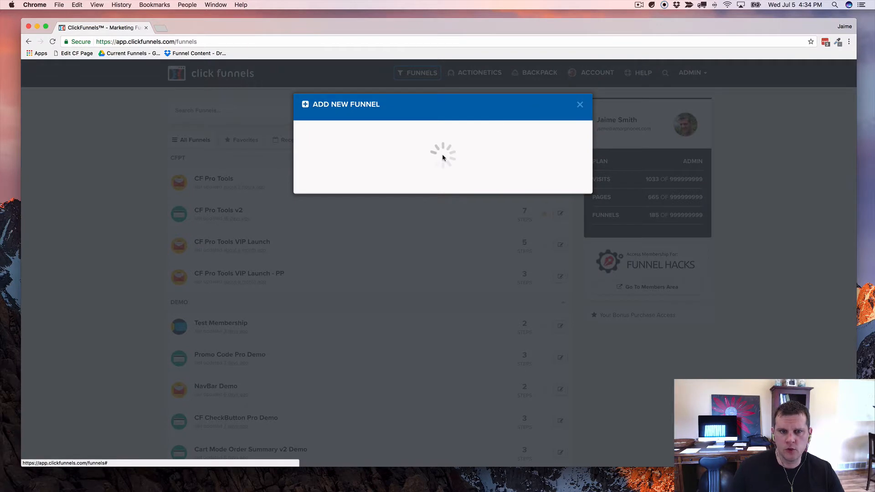
pyautogui.click(578, 226)
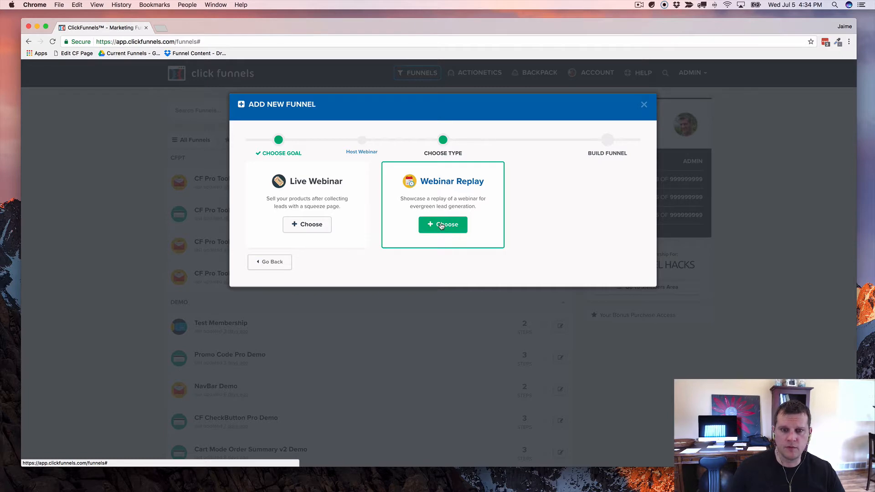
pyautogui.click(441, 225)
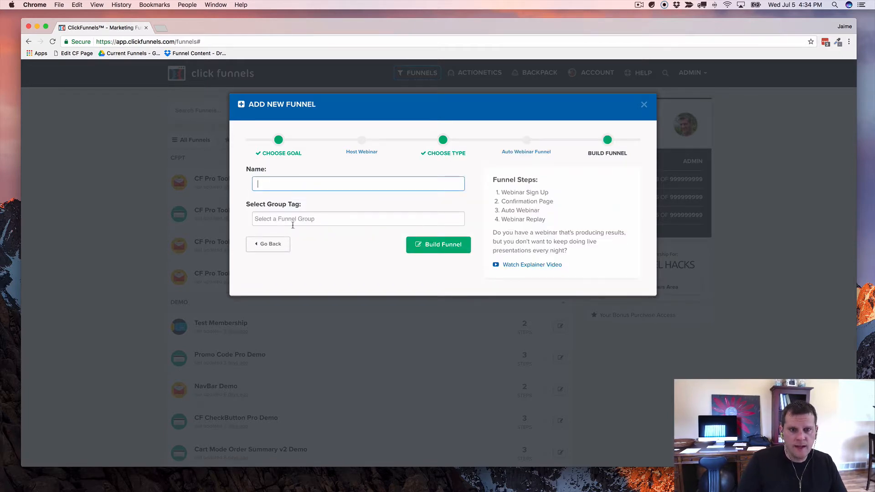
# Step: Name the funnel 'Every Fifteen Demo', tag it demo, and build it
pyautogui.write('Every Fif')
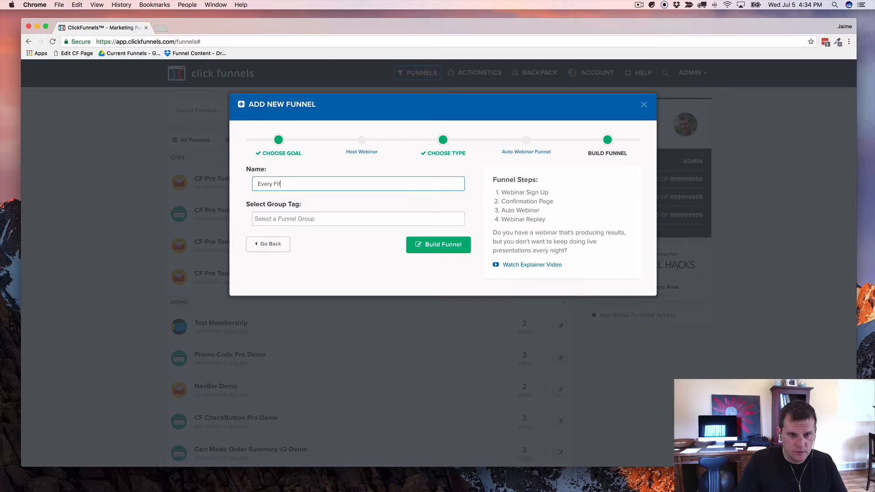
pyautogui.write('tenn')
pyautogui.press('BackSpace')
pyautogui.press('BackSpace')
pyautogui.press('BackSpace')
pyautogui.write('en D')
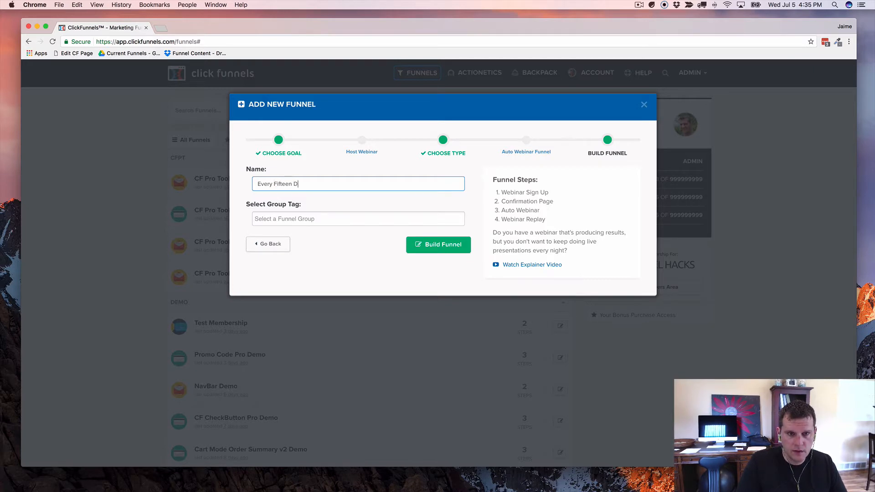
pyautogui.write('emo')
pyautogui.press('Tab')
pyautogui.write('demo')
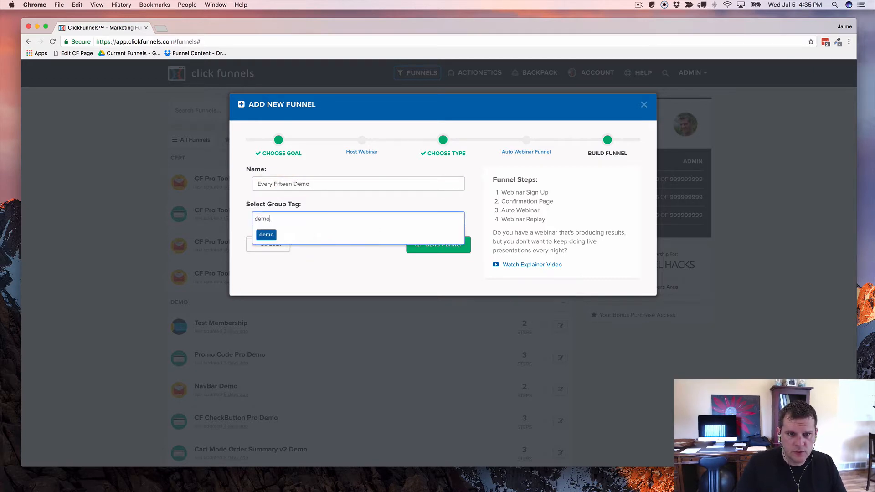
pyautogui.click(266, 234)
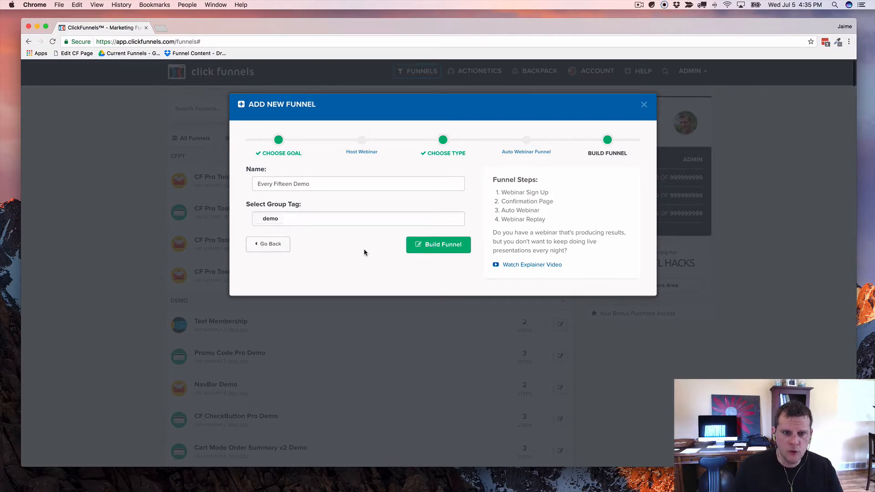
pyautogui.click(449, 245)
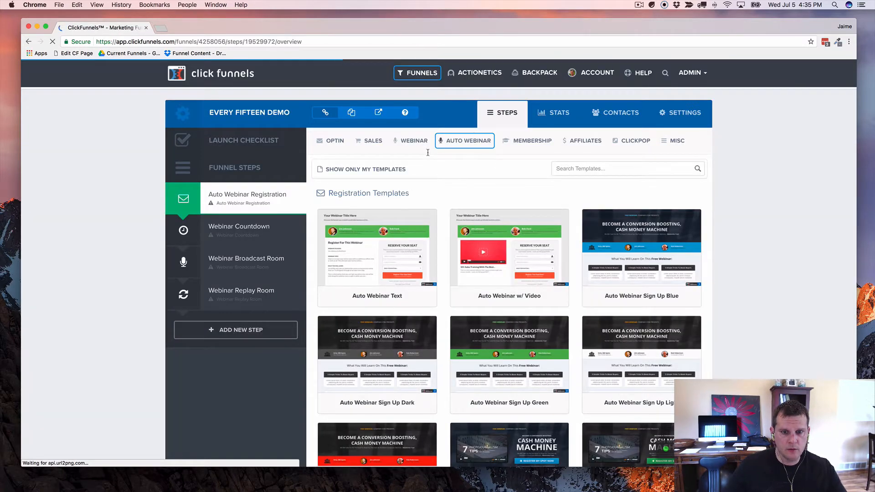
# Step: Apply Auto Webinar Sign Up Blue to the registration step, then go to Webinar Countdown
pyautogui.moveTo(528, 217)
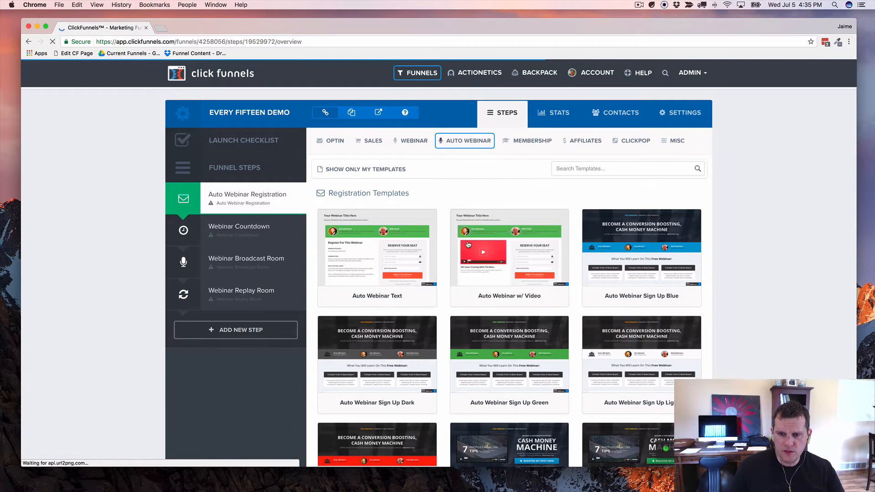
pyautogui.scroll(-3, 463, 238)
pyautogui.scroll(-6, 463, 238)
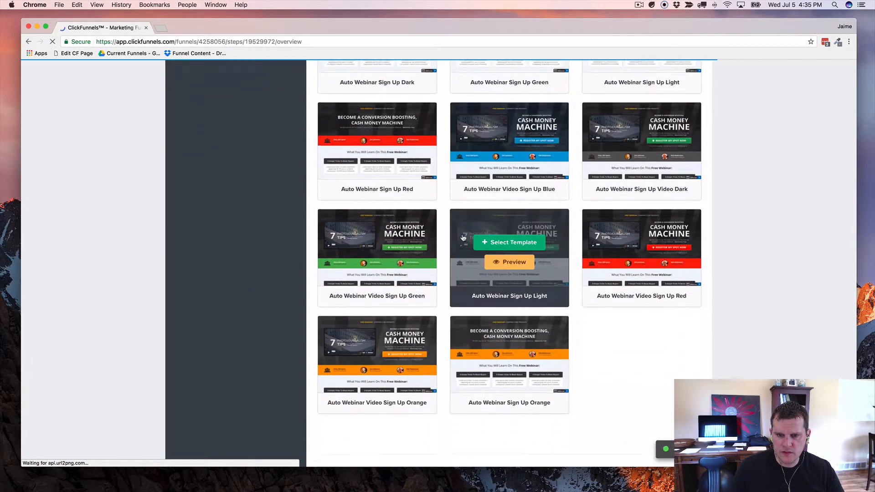
pyautogui.scroll(3, 436, 241)
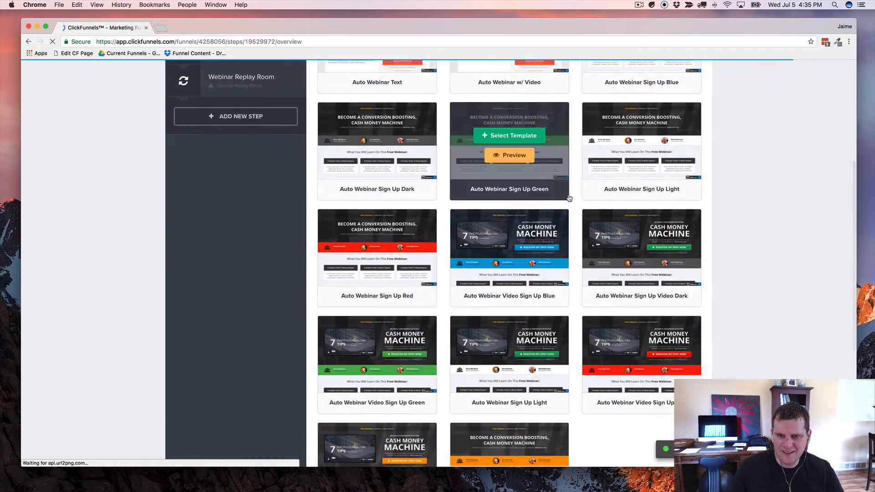
pyautogui.scroll(5, 569, 197)
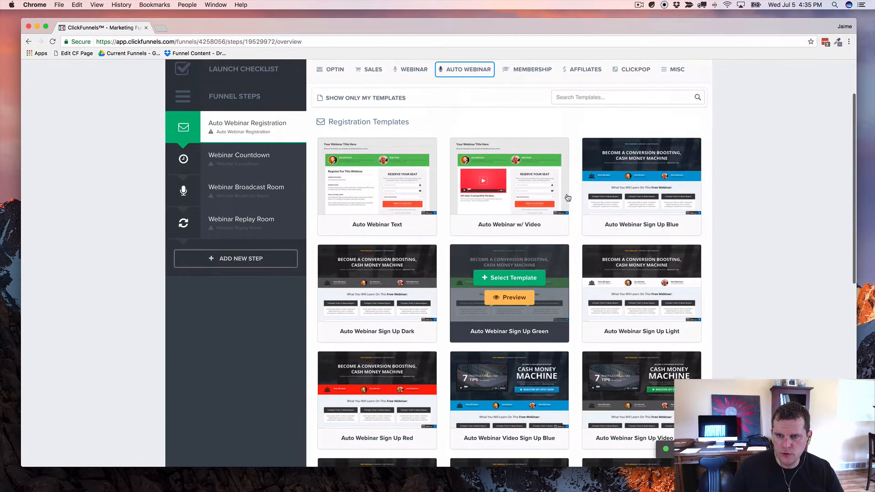
pyautogui.scroll(-2, 551, 196)
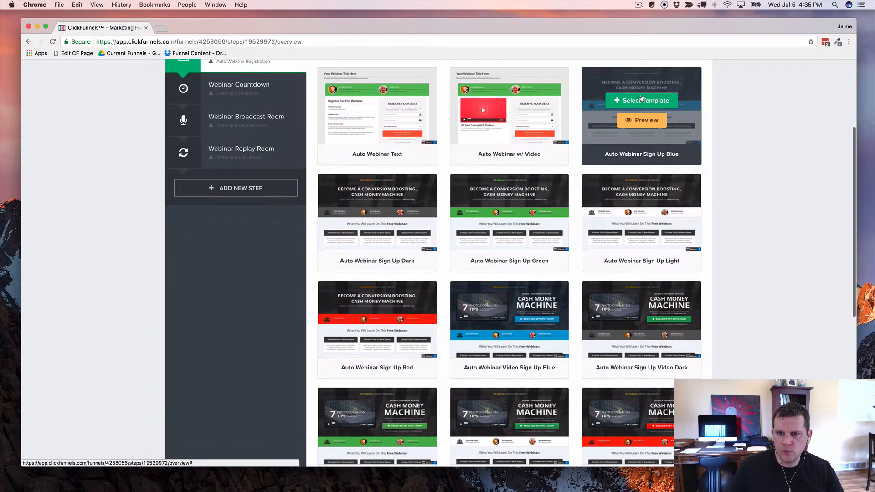
pyautogui.click(642, 98)
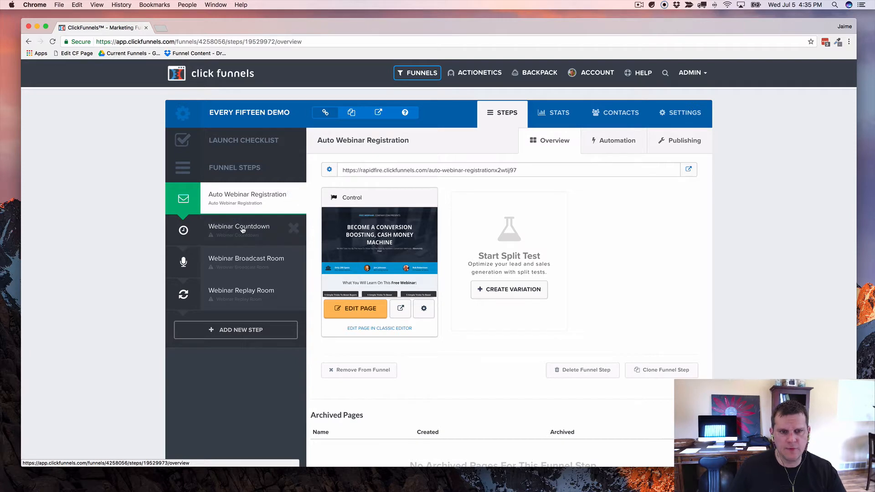
pyautogui.click(230, 229)
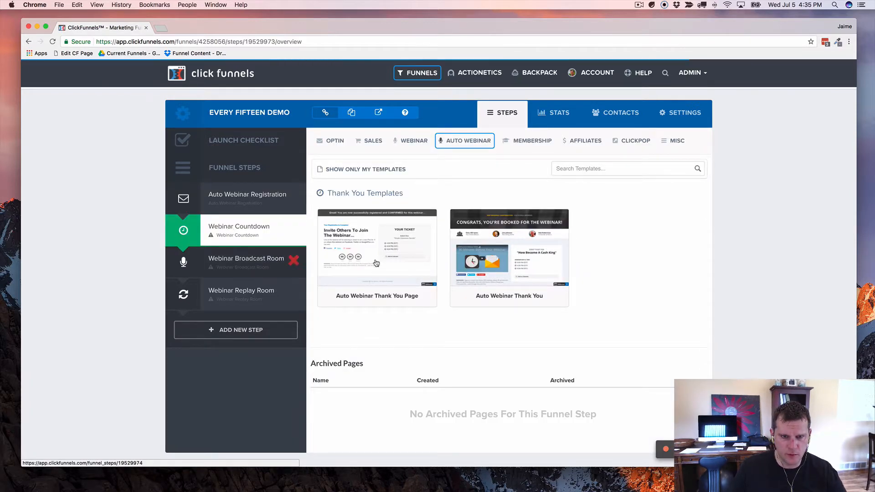
# Step: Apply the Auto Webinar Thank You template to the Webinar Countdown step
pyautogui.moveTo(395, 251)
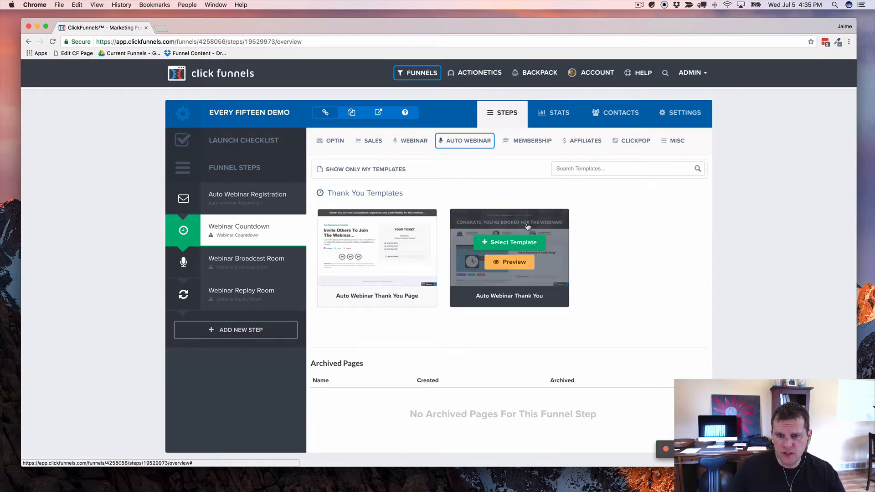
pyautogui.click(509, 242)
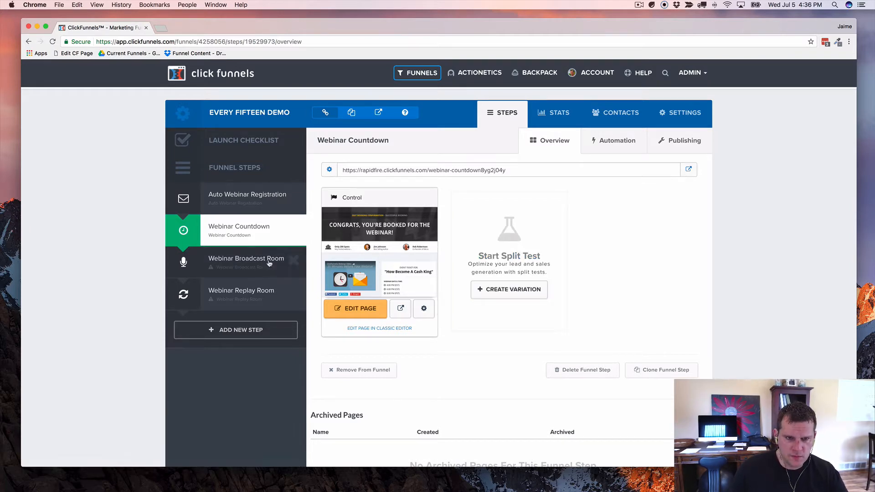
pyautogui.click(240, 262)
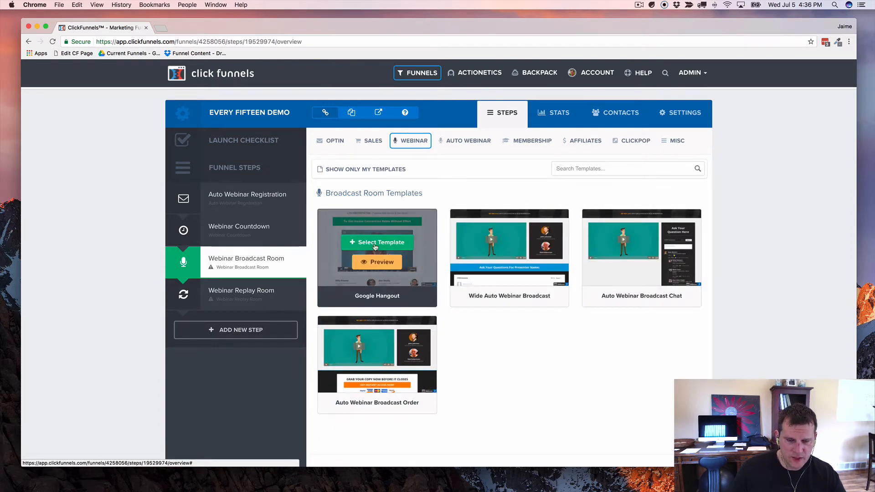
# Step: Apply the Auto Webinar Broadcast Order template to the Webinar Broadcast Room step
pyautogui.click(374, 351)
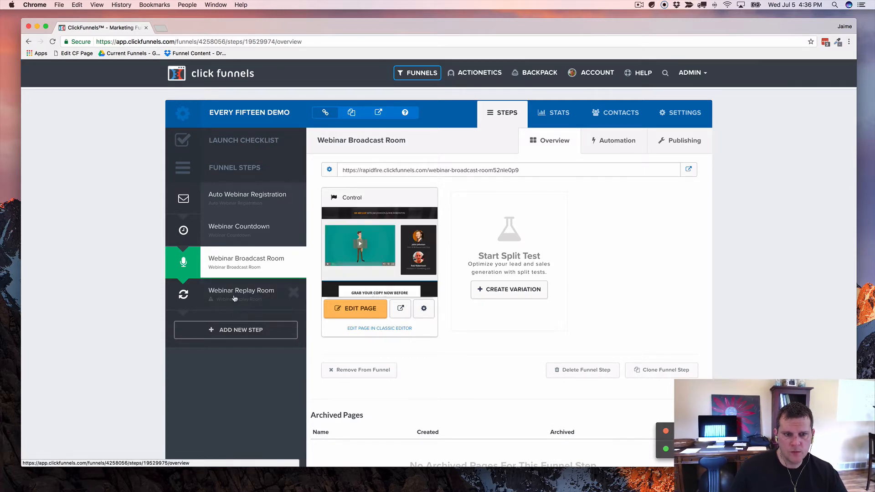
# Step: Apply the Webinar Replay template to the Replay Room, then return to registration
pyautogui.click(235, 298)
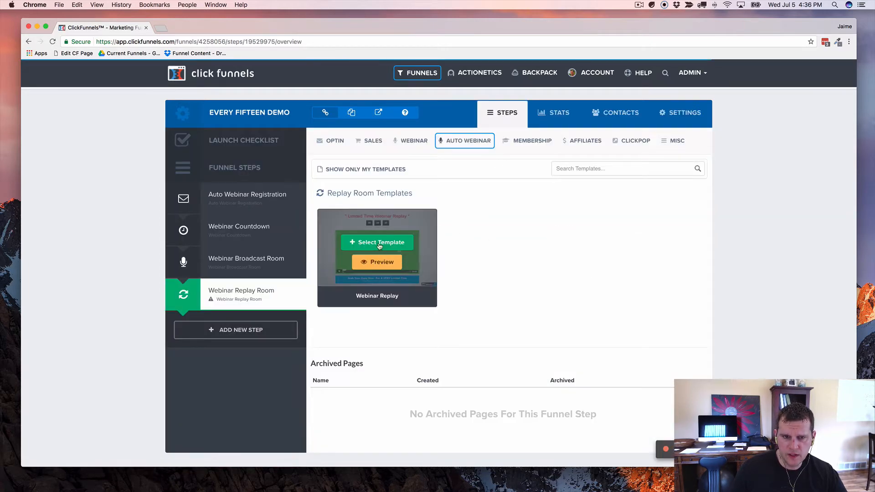
pyautogui.click(380, 242)
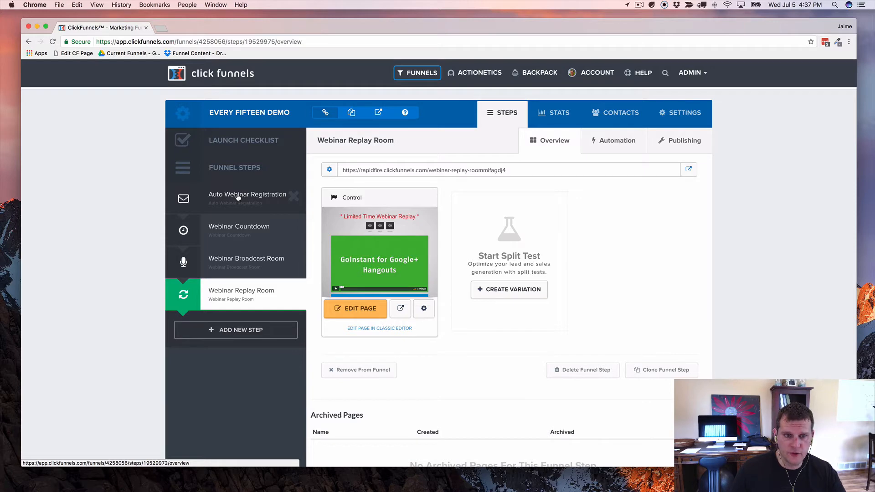
pyautogui.click(238, 197)
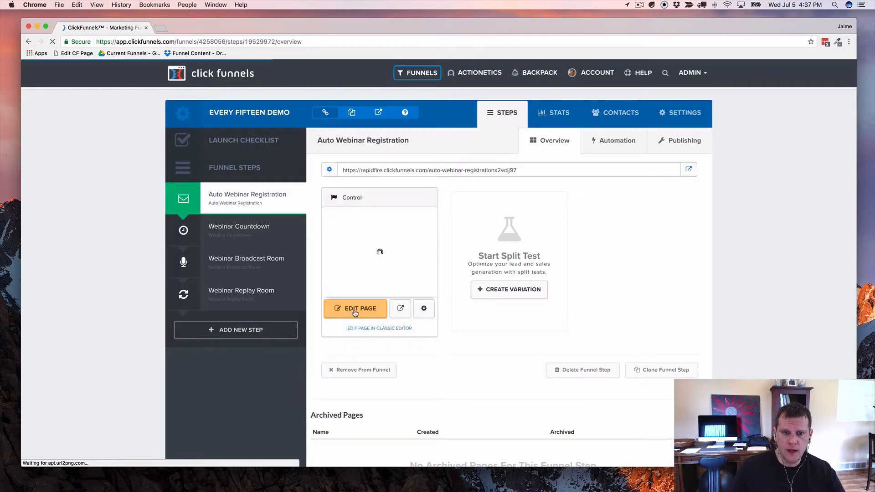
# Step: Open the Auto Webinar Registration page with the EDIT PAGE button
pyautogui.click(358, 310)
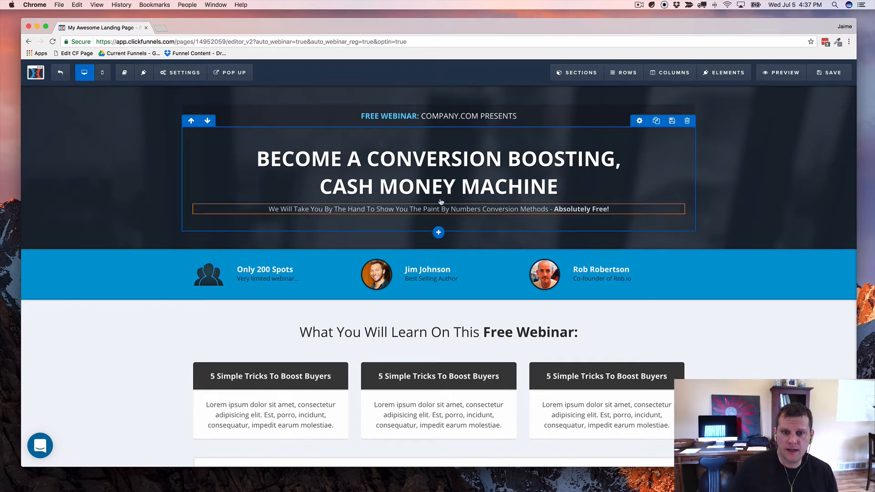
# Step: Add a white headline below the subtitle reading 'NEXT WEBCLASS @ {{webinar_time}}'
pyautogui.click(439, 215)
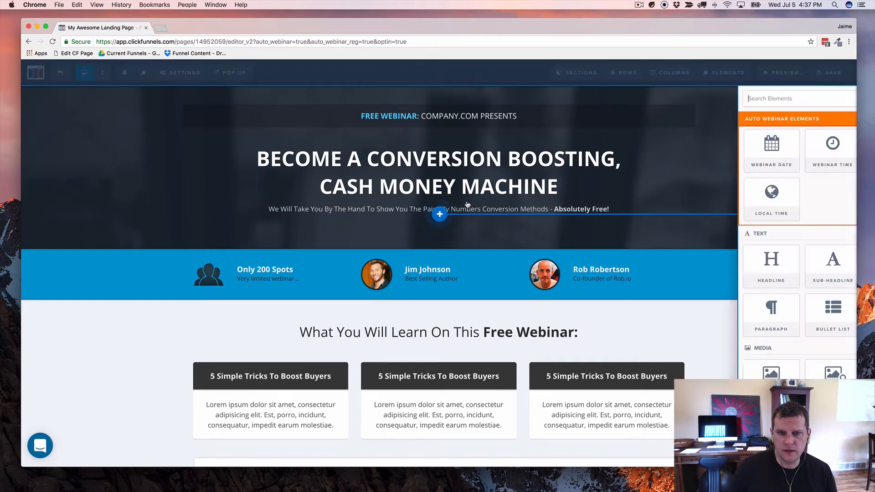
pyautogui.click(698, 266)
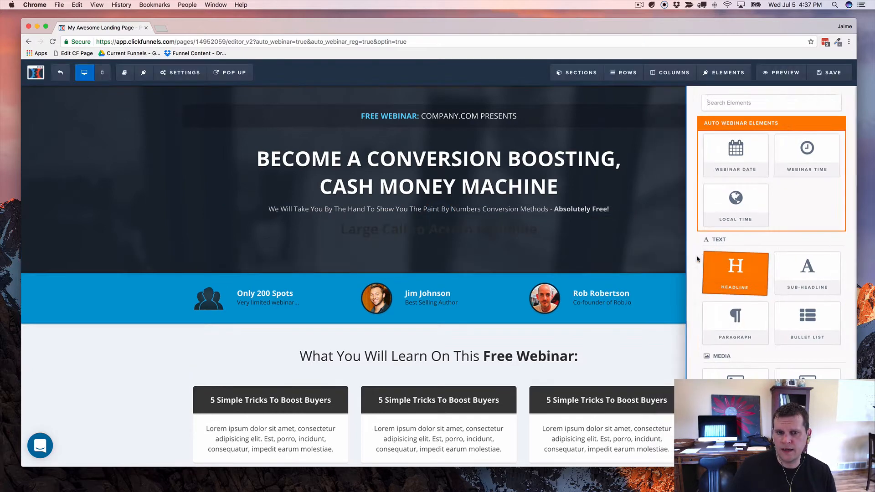
pyautogui.click(434, 230)
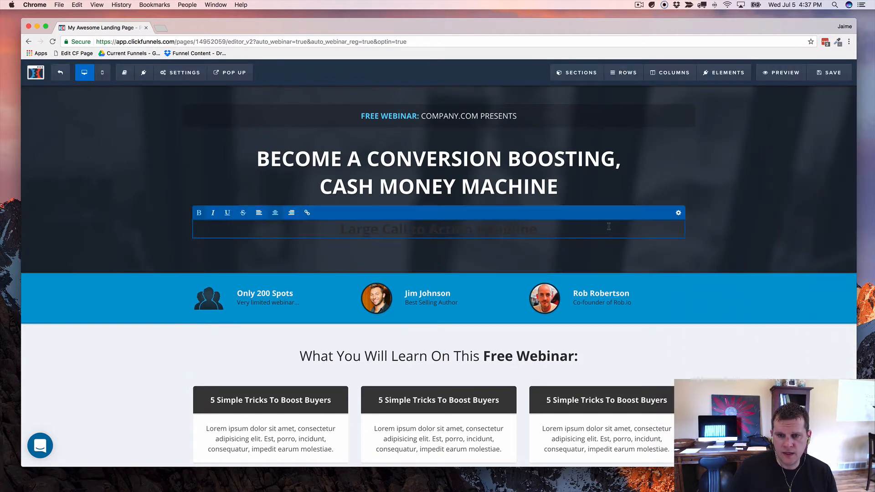
pyautogui.click(677, 214)
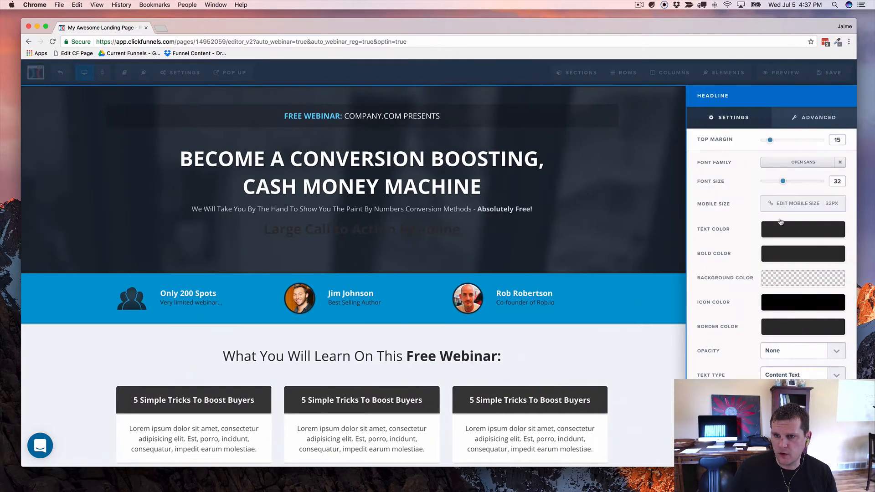
pyautogui.click(804, 232)
pyautogui.click(752, 260)
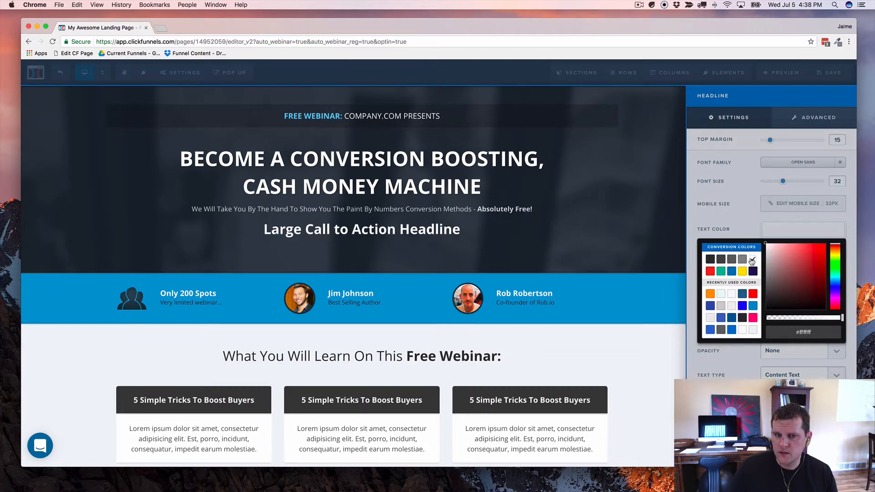
pyautogui.click(434, 232)
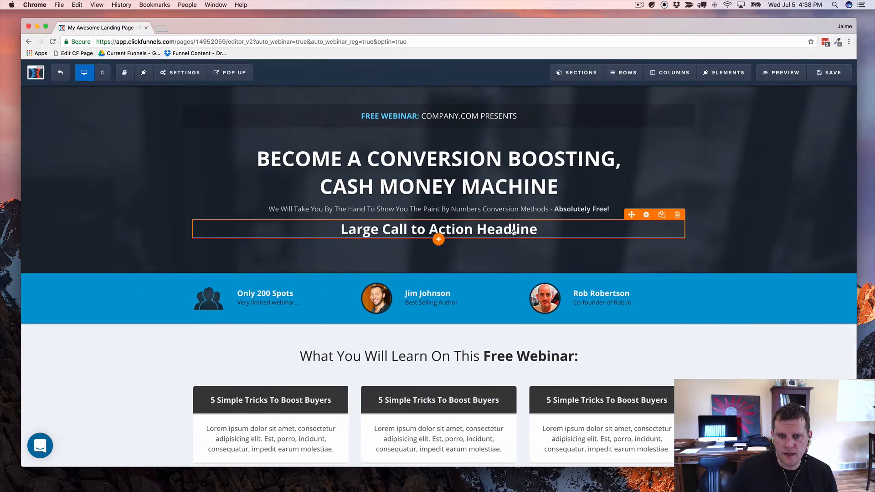
pyautogui.tripleClick(512, 230)
pyautogui.write('NE')
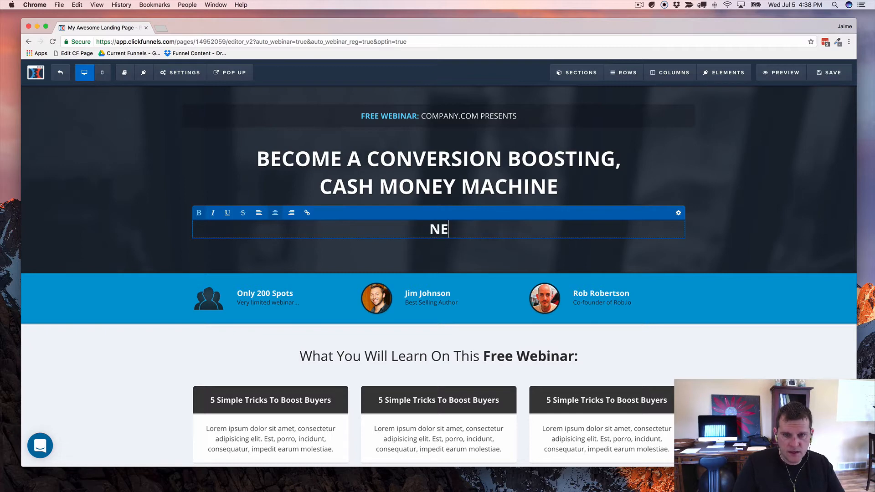
pyautogui.write('XT W')
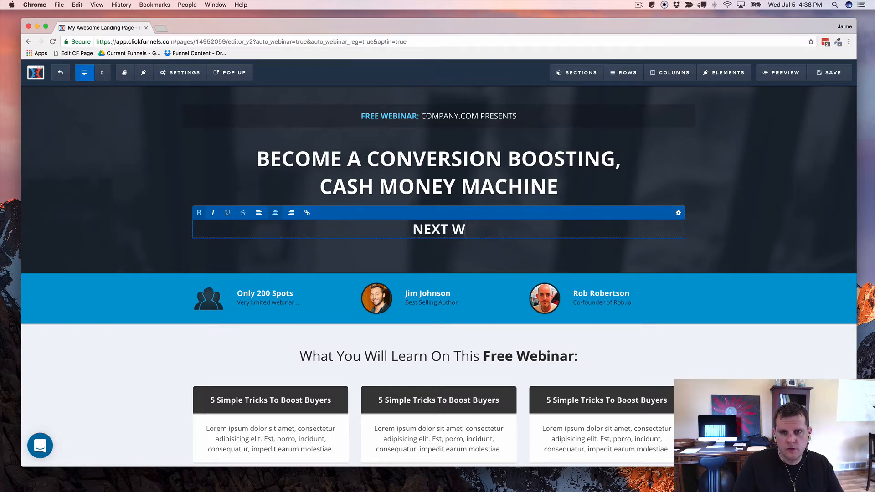
pyautogui.write('EBCLASS ')
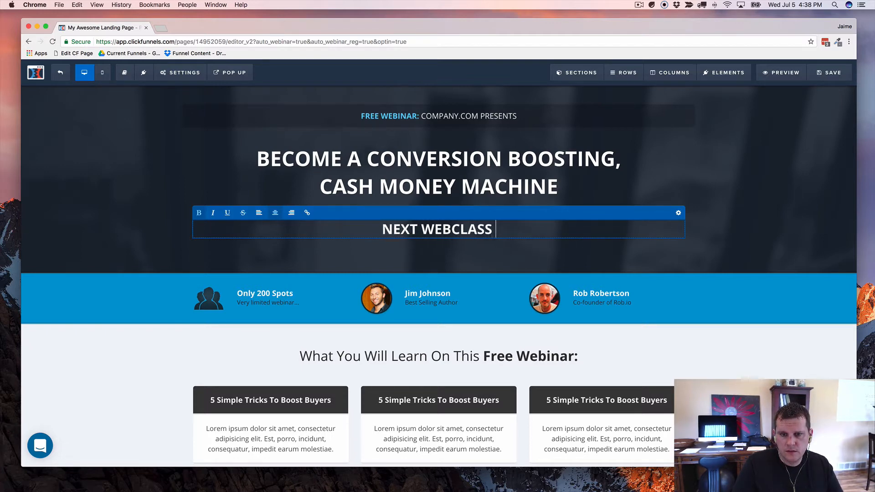
pyautogui.write('@ ')
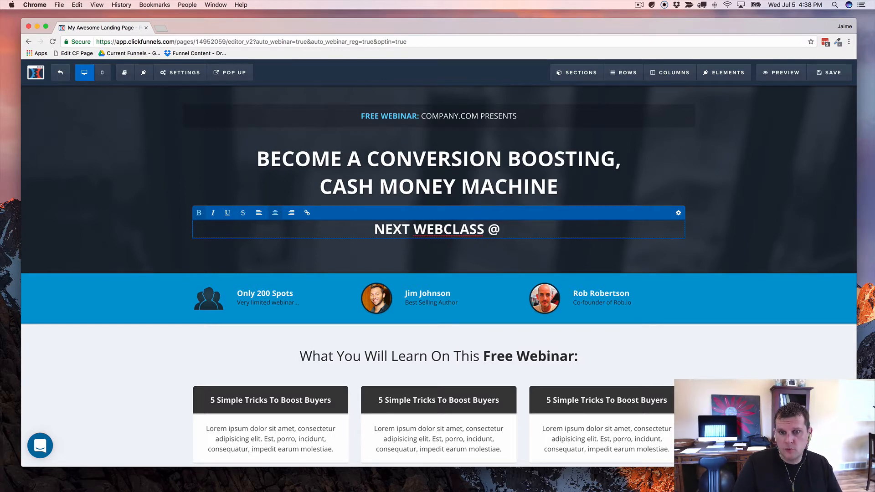
pyautogui.write('{{w')
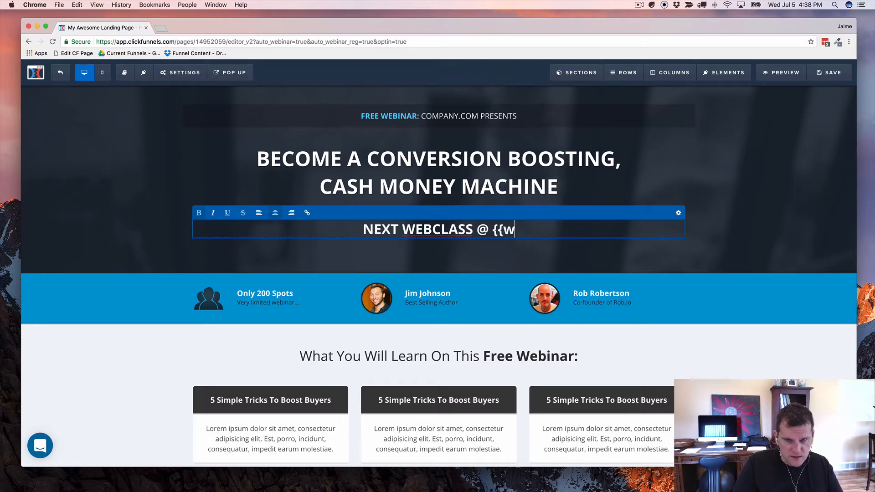
pyautogui.write('ebinar_time')
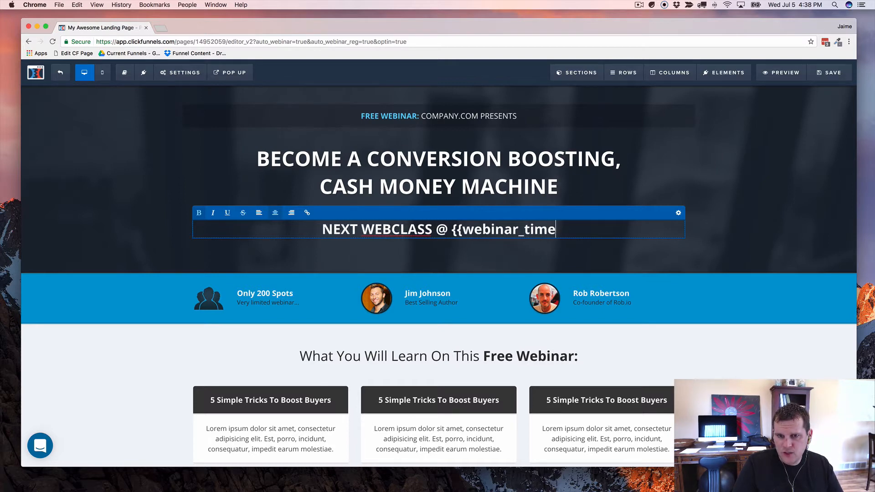
pyautogui.write('}}')
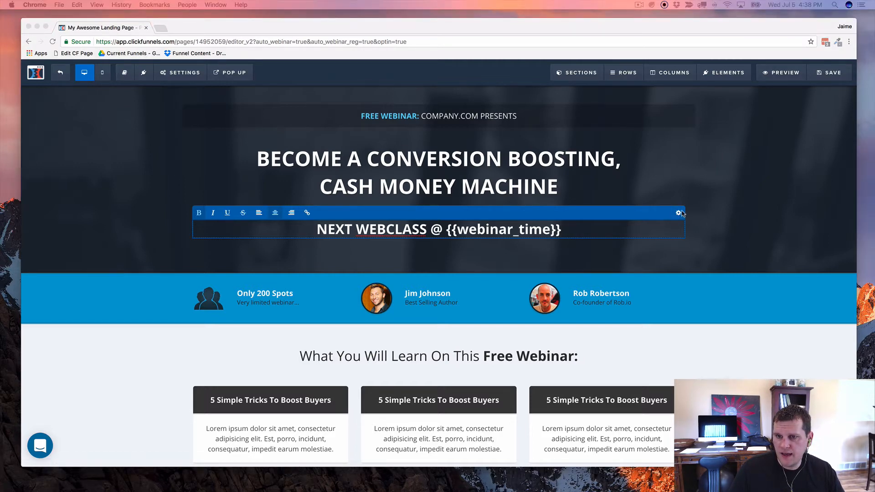
# Step: Change the webinar-time headline's CSS title to 'cfe15-time' and save it
pyautogui.click(680, 212)
pyautogui.click(679, 213)
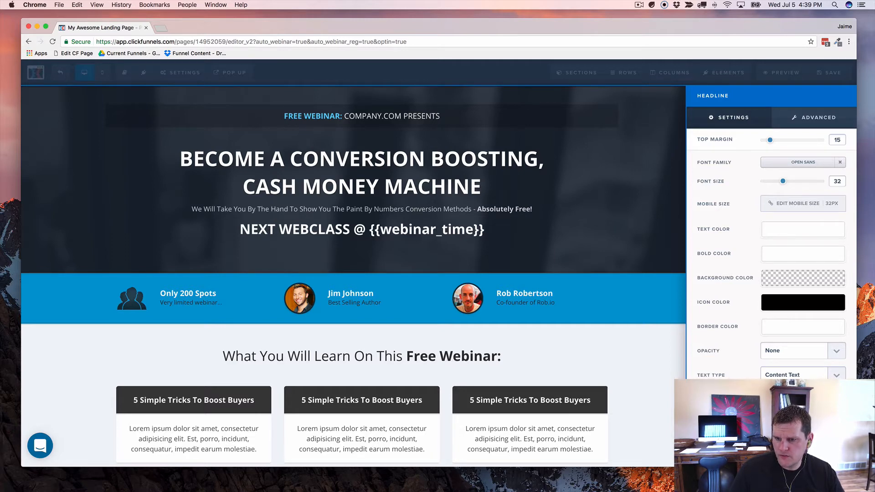
pyautogui.click(716, 456)
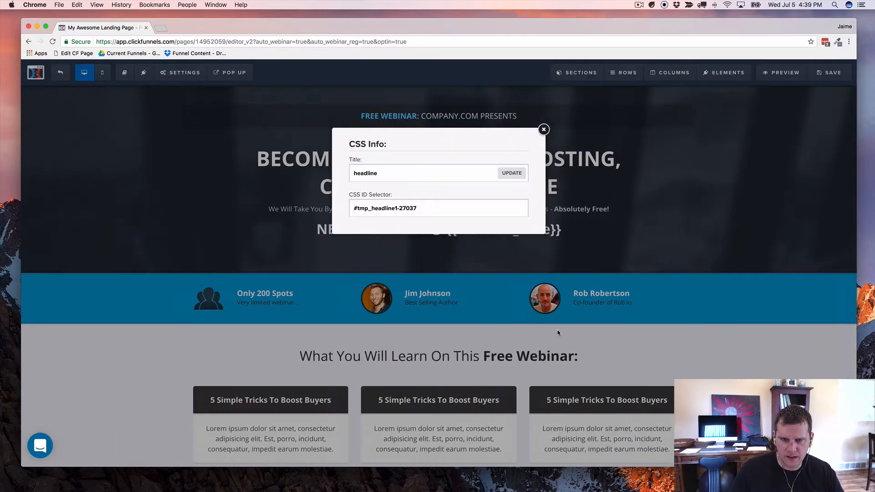
pyautogui.doubleClick(369, 171)
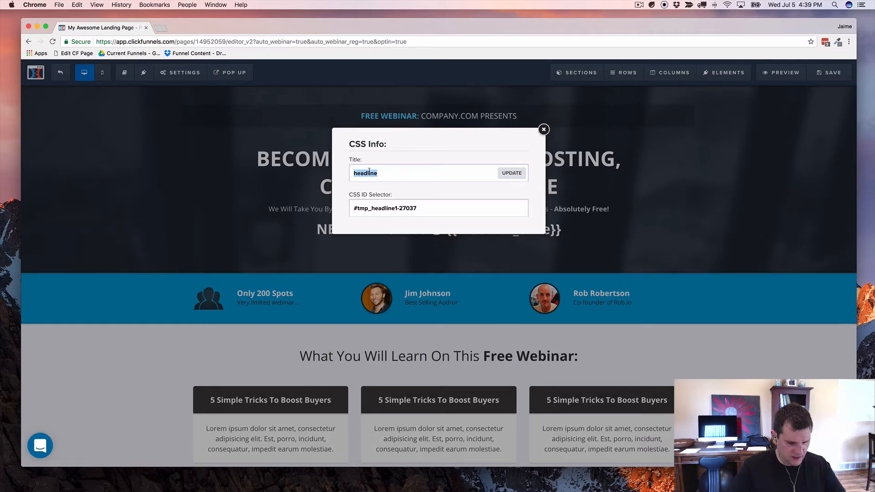
pyautogui.write('cfe1')
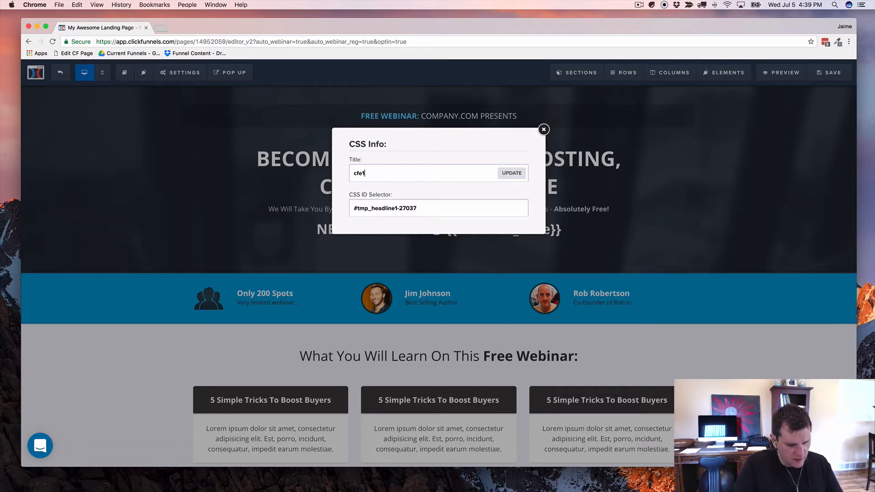
pyautogui.write('5-')
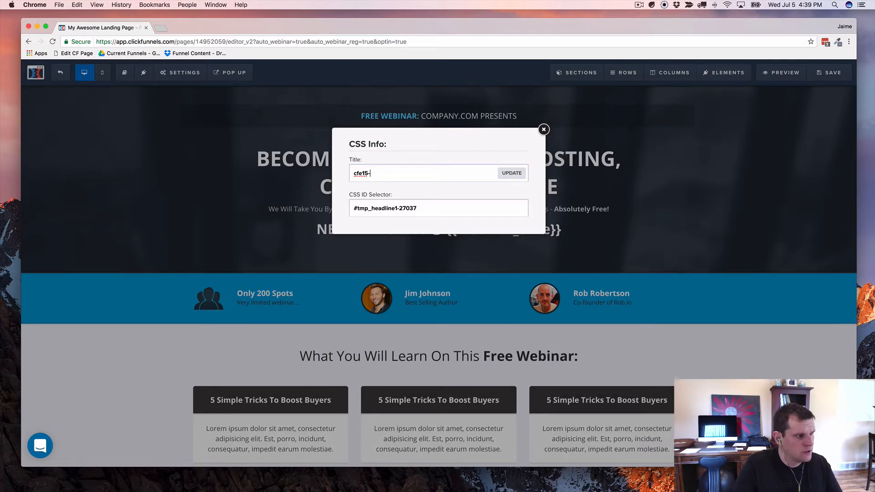
pyautogui.write('time')
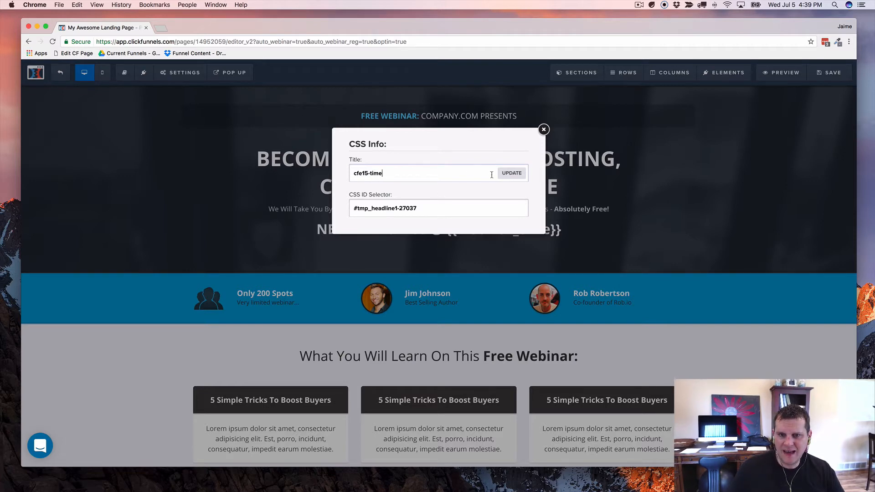
pyautogui.click(511, 174)
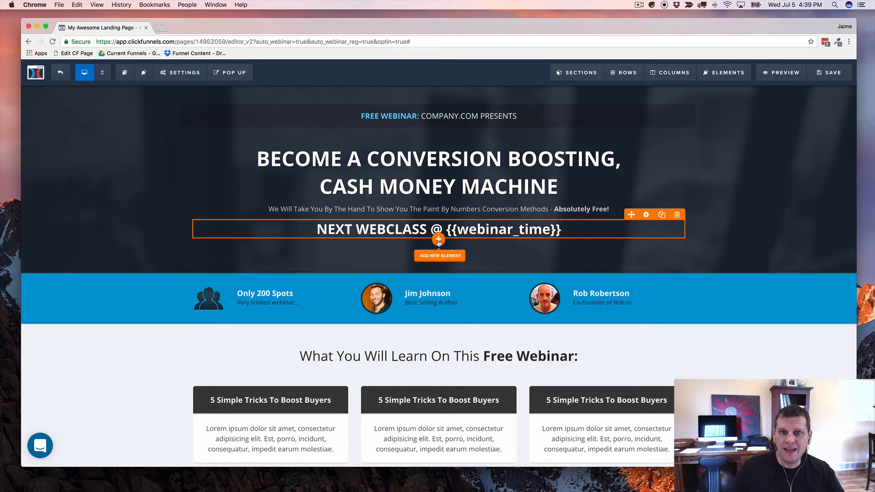
# Step: Insert a Minute Timer countdown beneath the webinar-time headline and open its settings
pyautogui.click(439, 242)
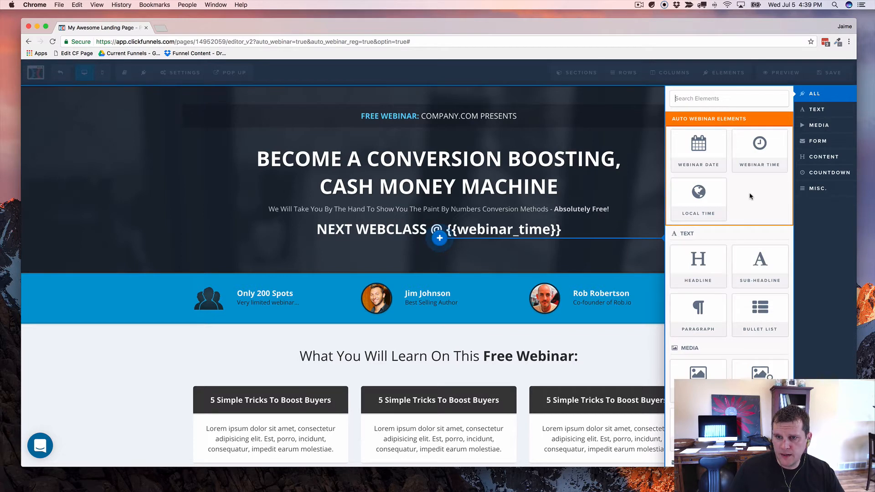
pyautogui.scroll(-5, 751, 196)
pyautogui.click(825, 173)
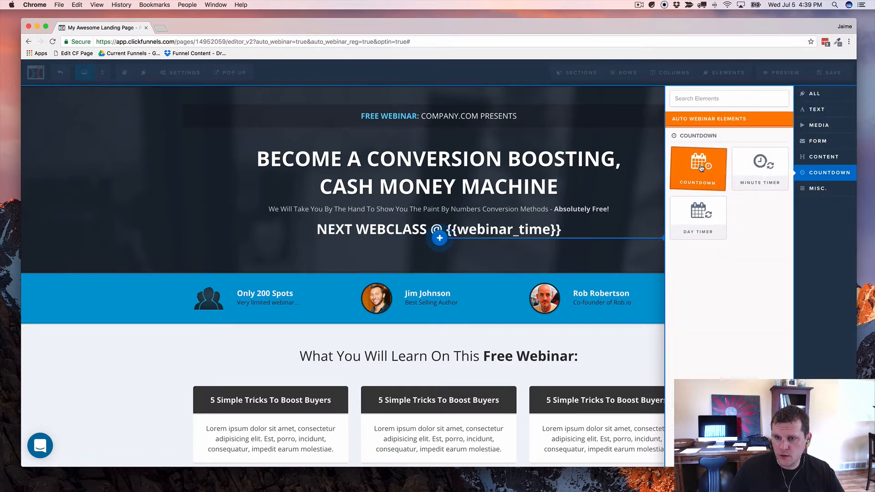
pyautogui.click(700, 166)
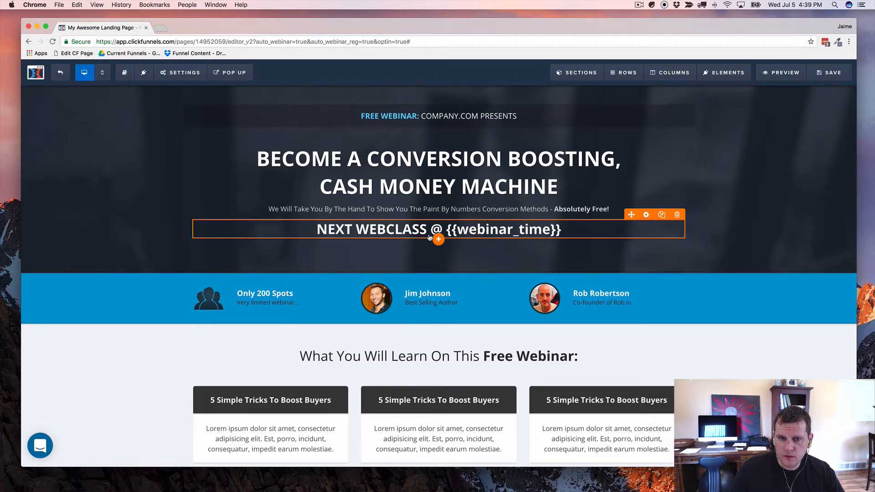
pyautogui.click(438, 240)
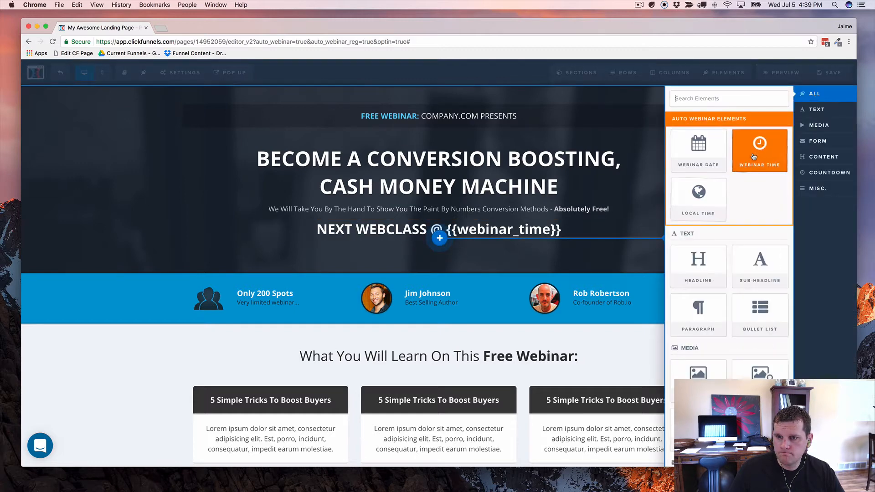
pyautogui.click(825, 173)
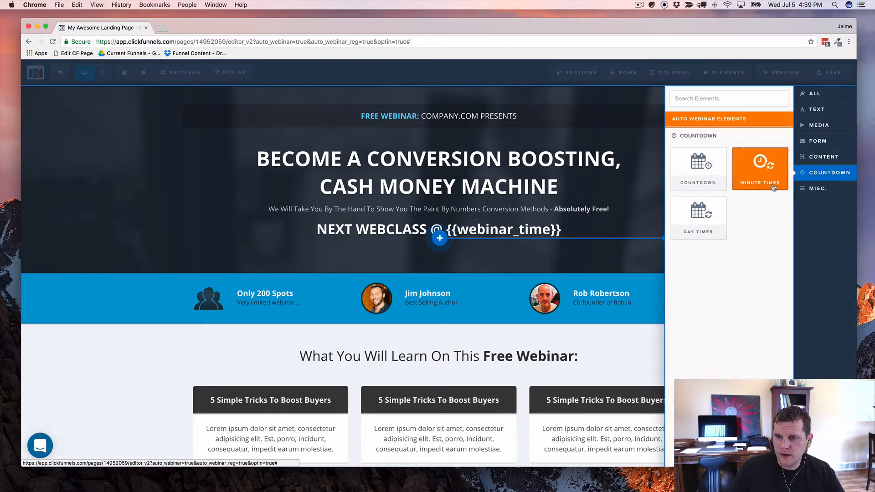
pyautogui.click(760, 165)
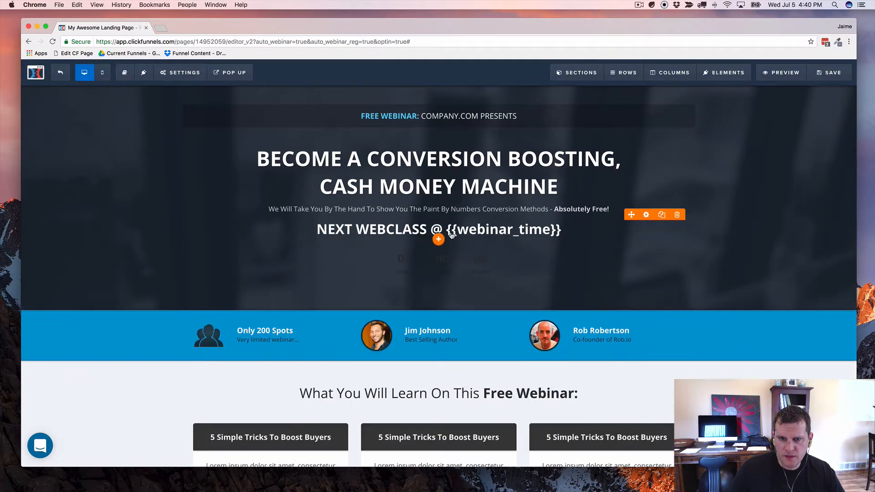
pyautogui.click(439, 265)
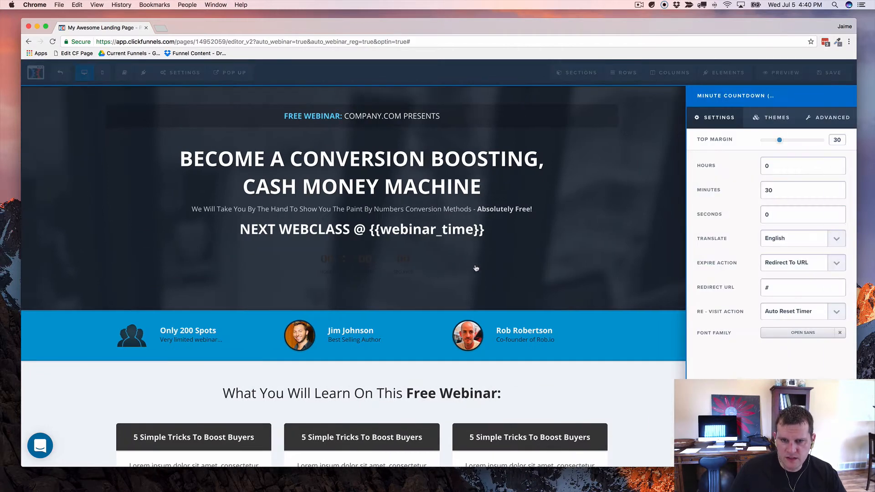
# Step: Change the countdown from 30 to 15 minutes and view its theme styles
pyautogui.click(783, 190)
pyautogui.press('BackSpace')
pyautogui.press('BackSpace')
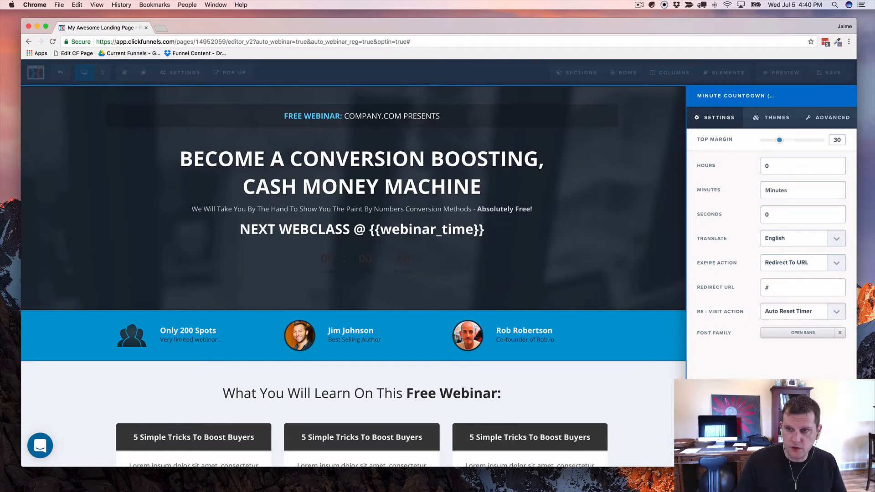
pyautogui.write('15')
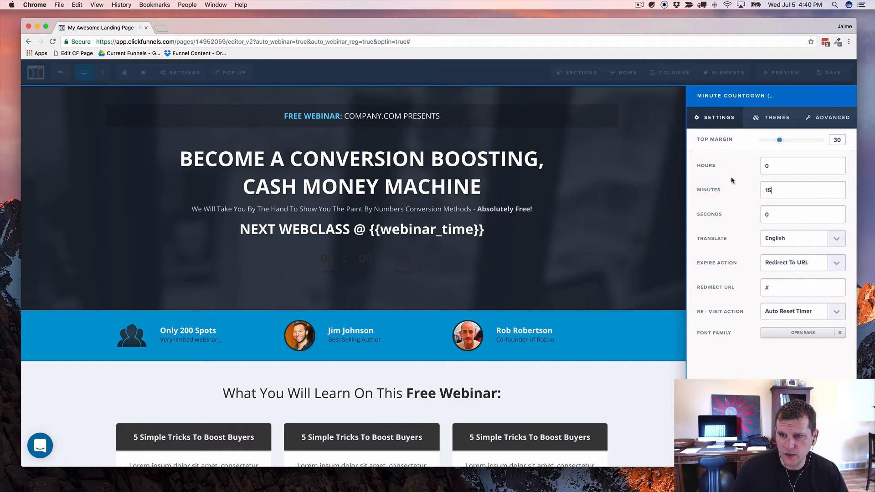
pyautogui.click(777, 117)
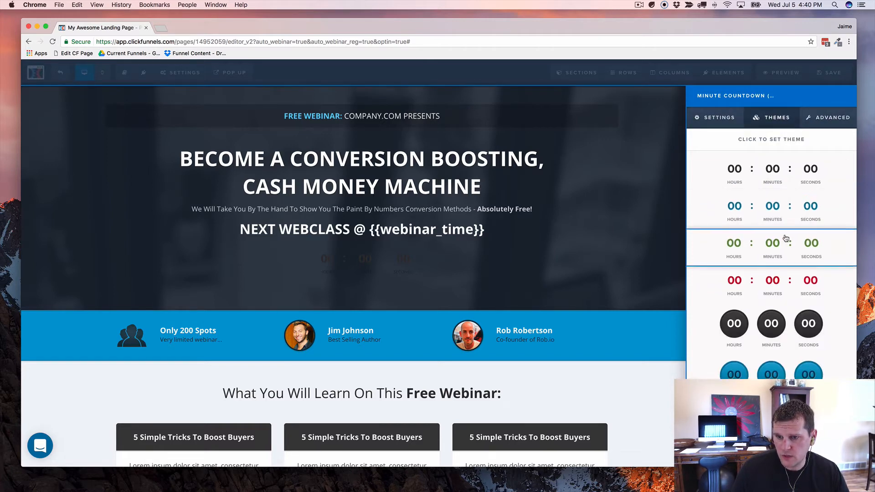
# Step: Give the minute countdown the yellow circle theme
pyautogui.scroll(-3, 784, 237)
pyautogui.scroll(-2, 771, 292)
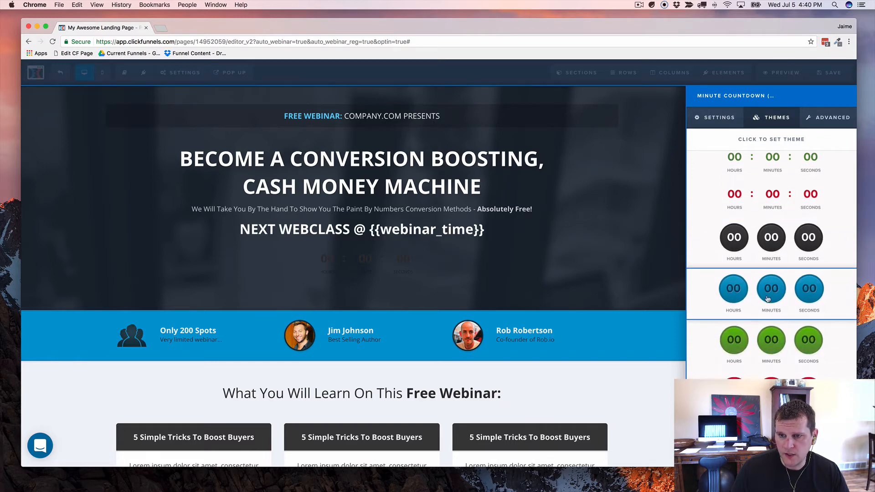
pyautogui.scroll(-4, 775, 319)
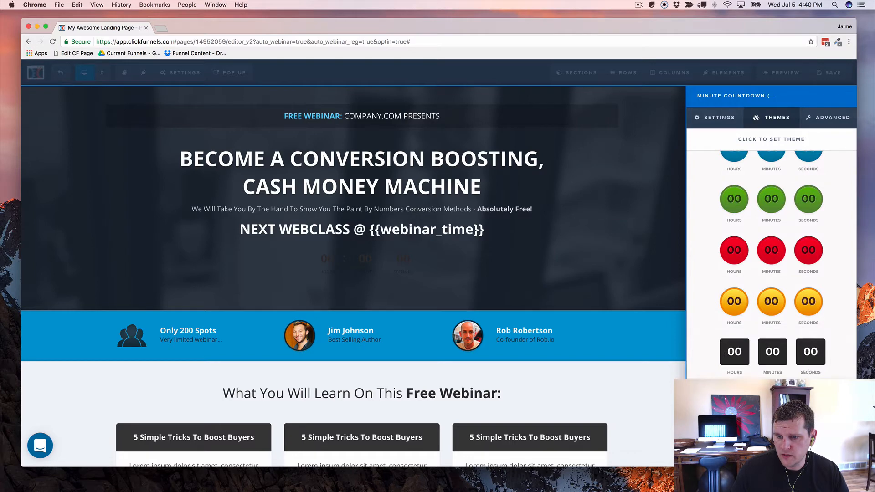
pyautogui.click(780, 302)
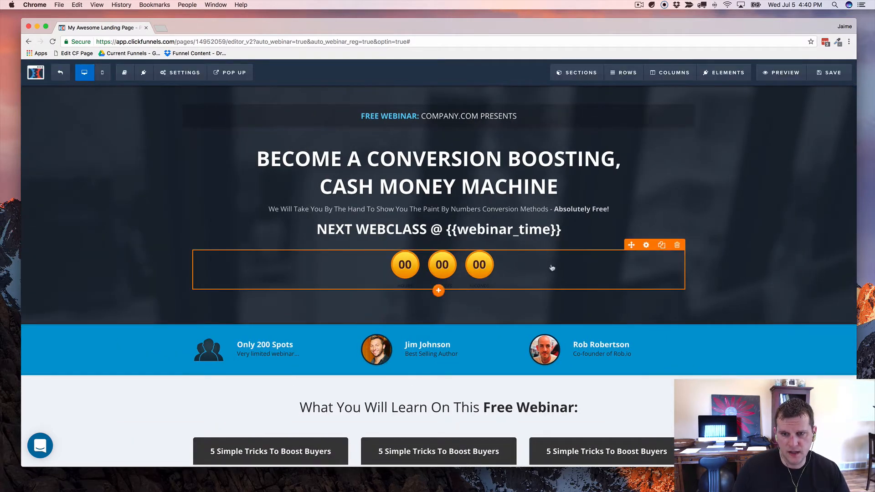
# Step: In the countdown's advanced styles, set labels to White - subtle and size to Large
pyautogui.click(646, 246)
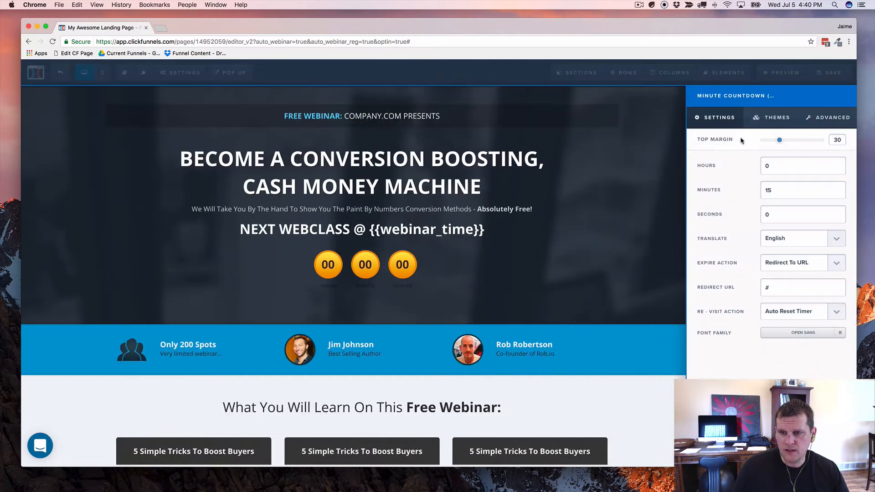
pyautogui.click(826, 118)
pyautogui.click(785, 239)
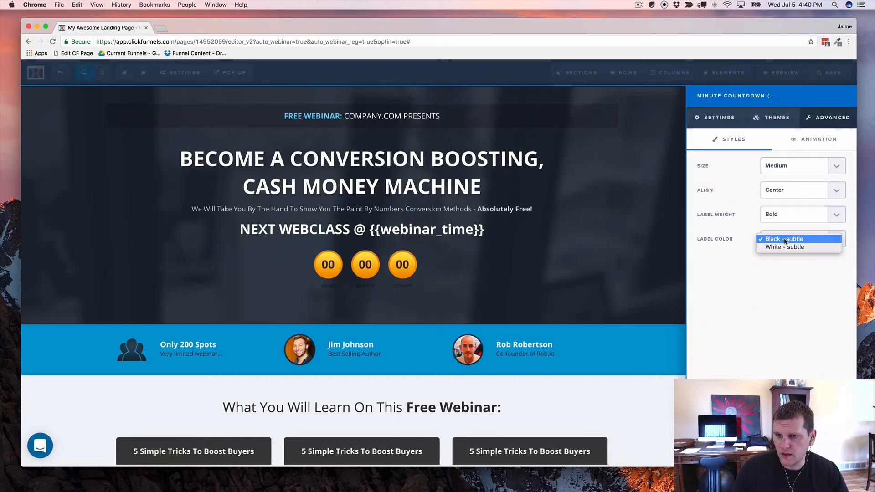
pyautogui.click(785, 248)
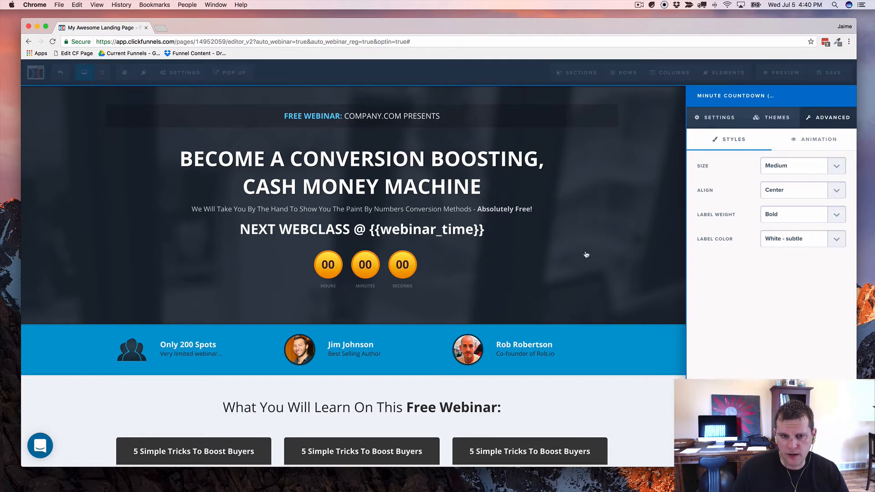
pyautogui.click(793, 166)
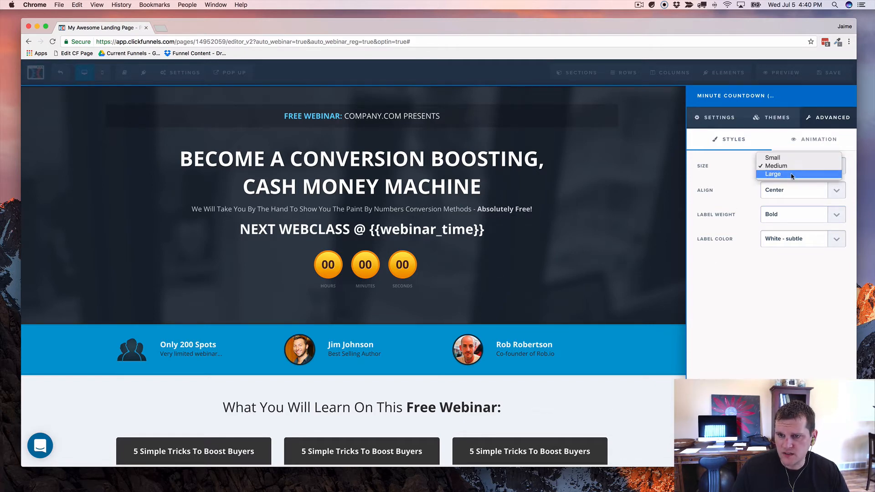
pyautogui.click(791, 175)
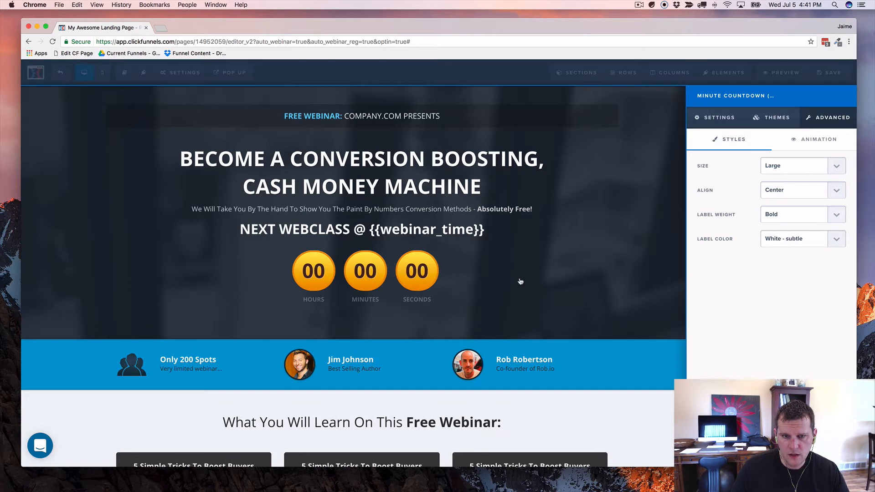
pyautogui.click(520, 282)
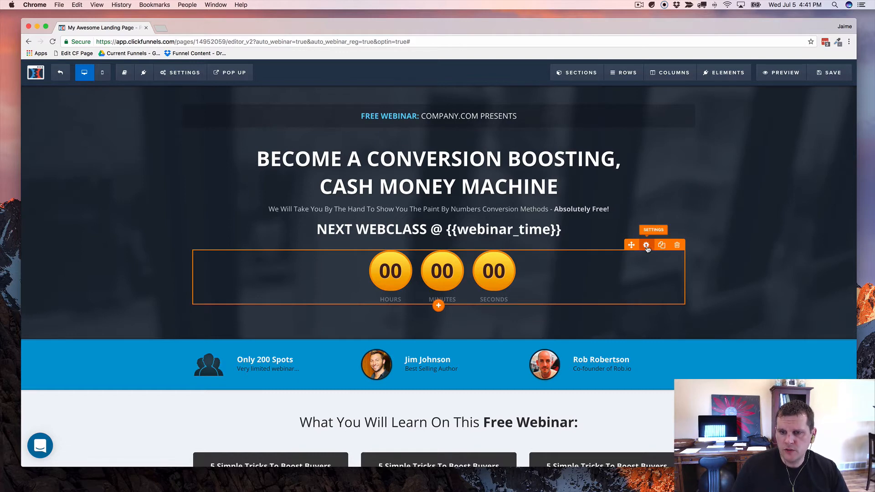
# Step: Change the countdown's CSS title from 'Minute Countdown (evergreen)' to 'cfe15-countdown'
pyautogui.click(646, 246)
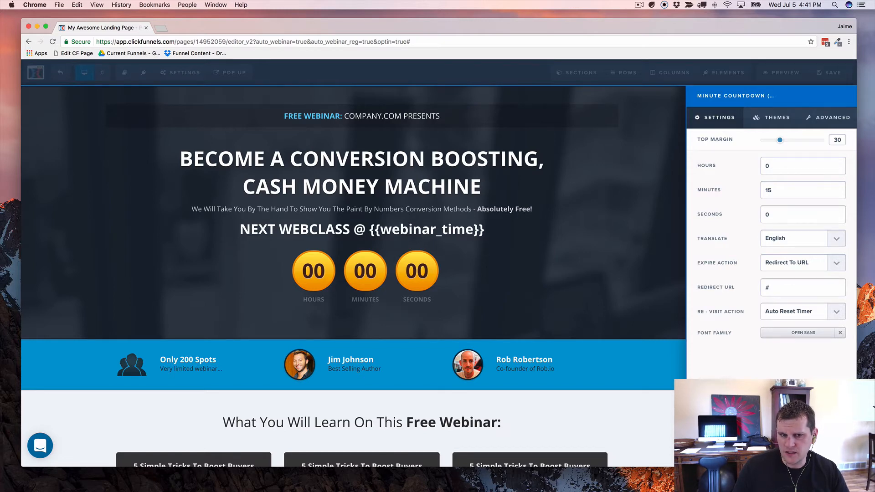
pyautogui.click(813, 96)
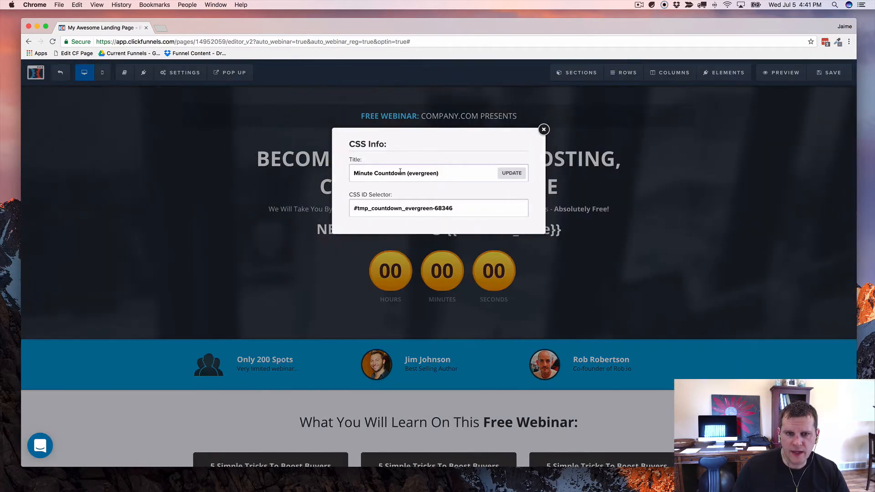
pyautogui.tripleClick(407, 173)
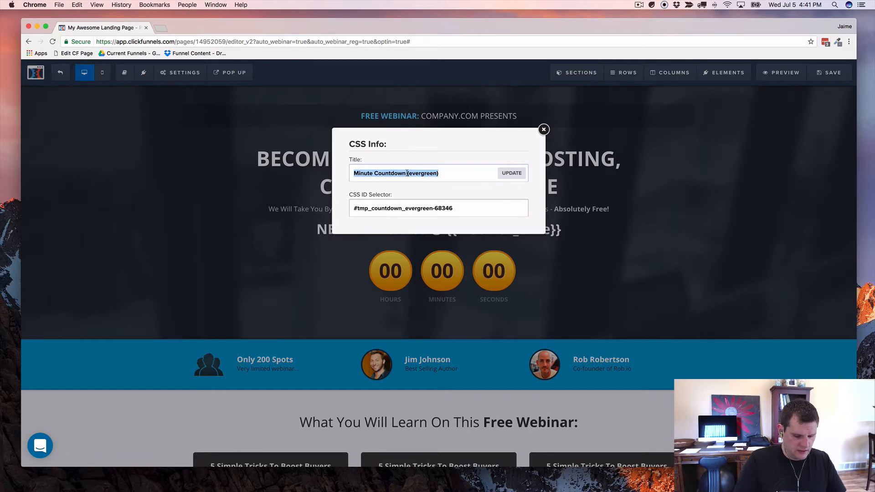
pyautogui.write('cfe15-countdown')
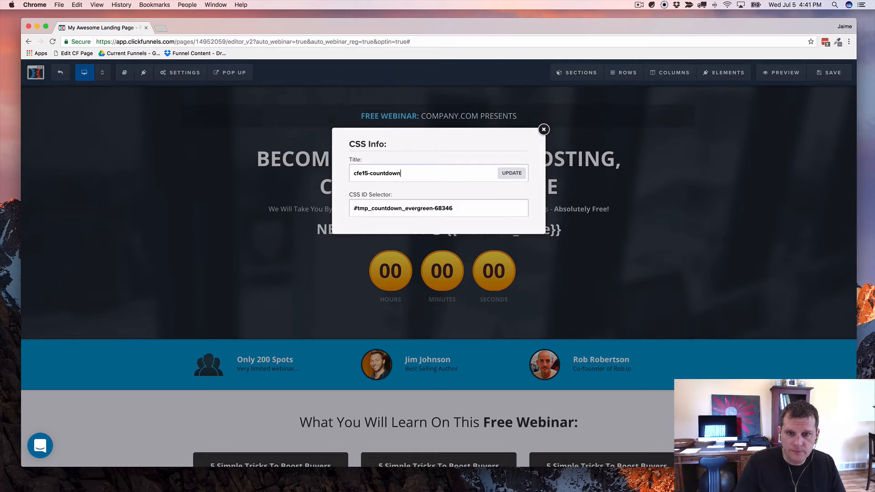
pyautogui.click(512, 174)
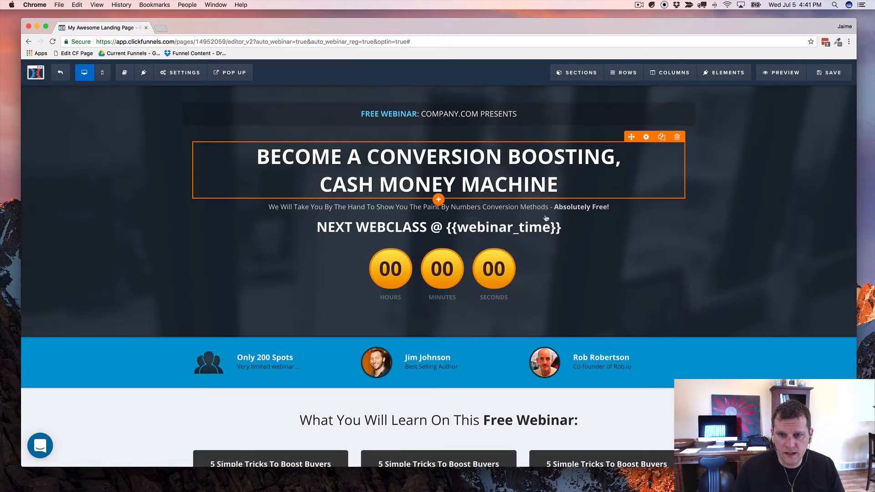
# Step: Save the page with SEO title 'My Awesome Every 15 Minute Webinar Demo' and the author's name filled in
pyautogui.click(828, 73)
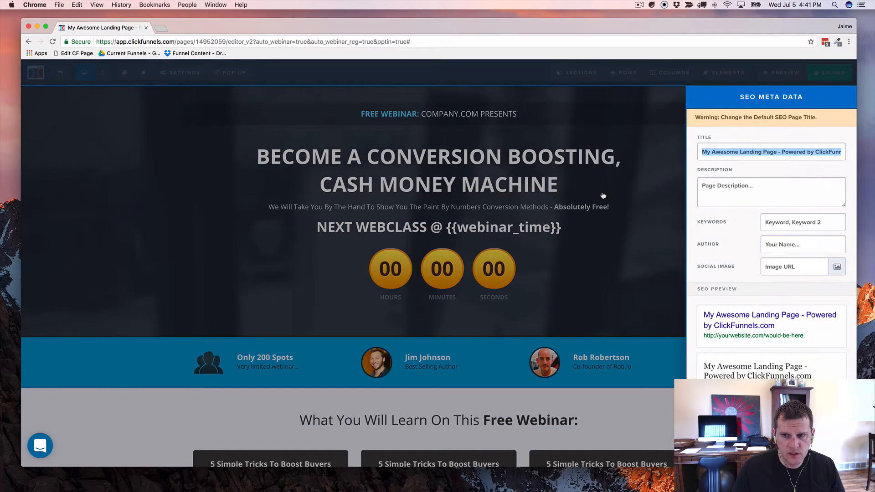
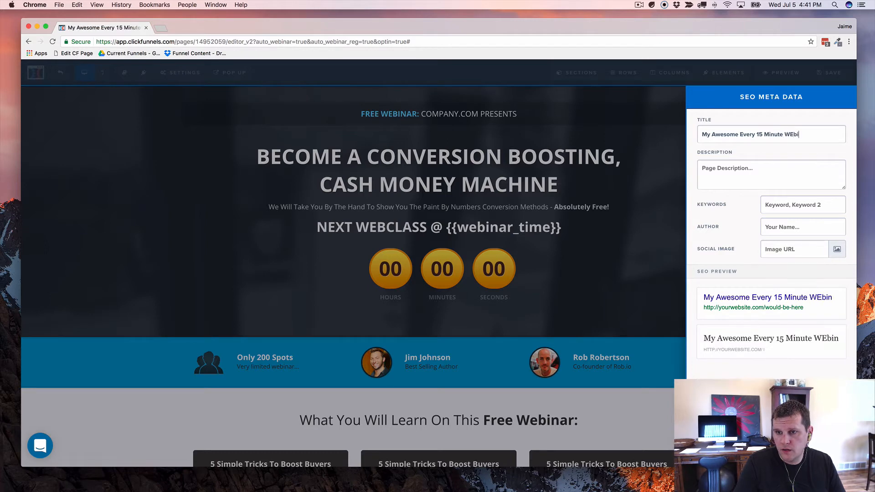
pyautogui.press('BackSpace')
pyautogui.press('BackSpace')
pyautogui.press('BackSpace')
pyautogui.press('BackSpace')
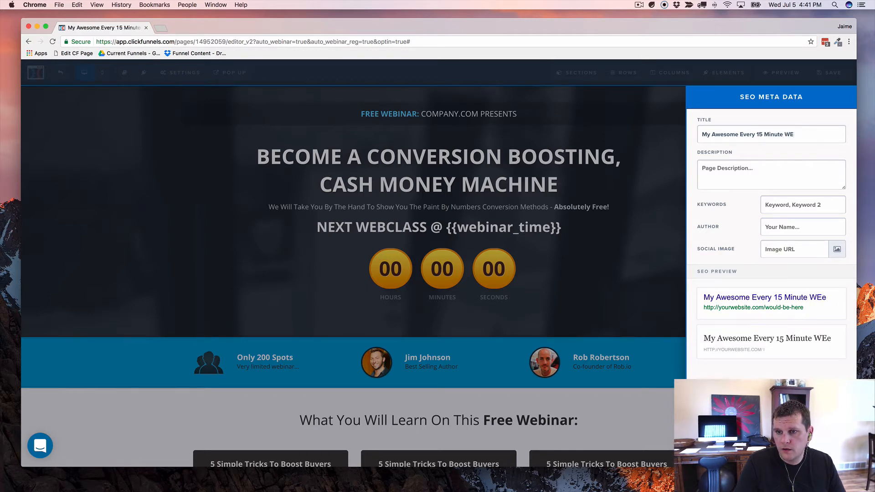
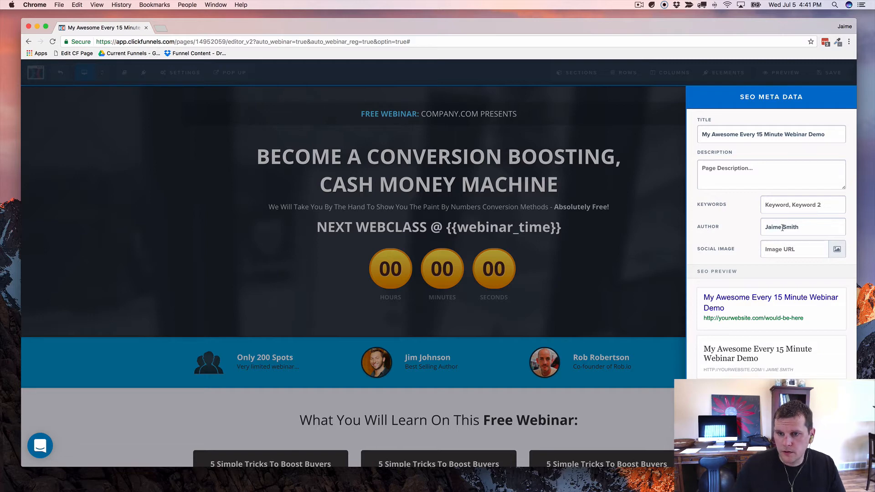
pyautogui.click(672, 261)
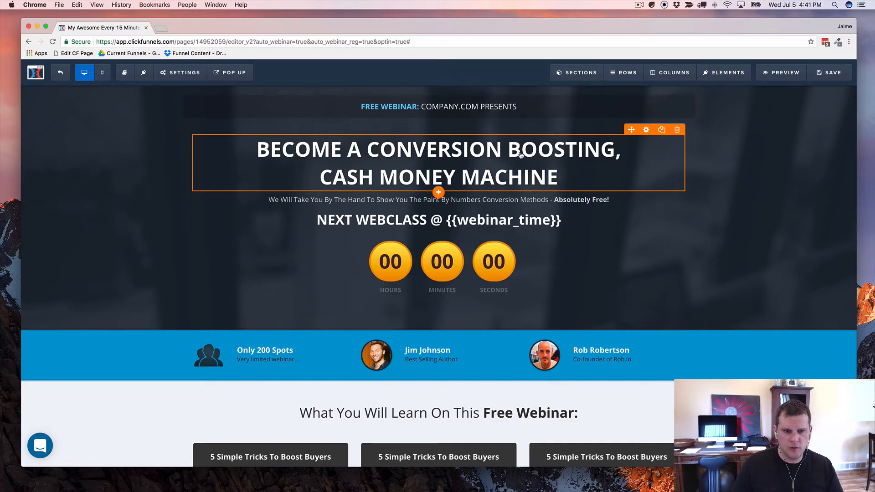
# Step: Scroll to the Register button and show the 'Register Your Spot Now' popup for editing
pyautogui.scroll(-5, 525, 149)
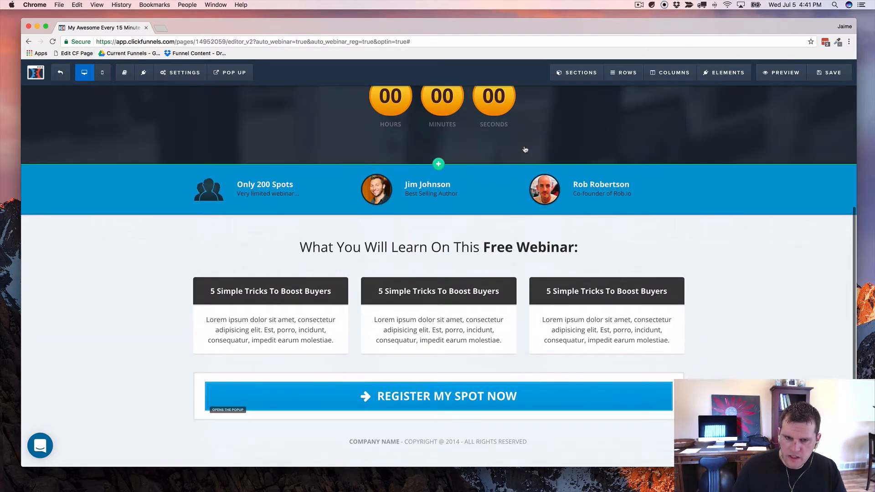
pyautogui.scroll(5, 525, 149)
pyautogui.scroll(-6, 525, 149)
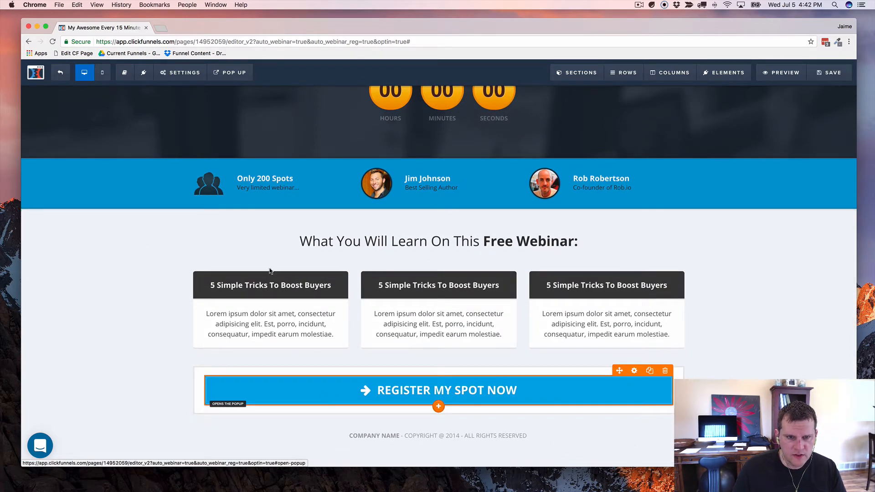
pyautogui.click(231, 75)
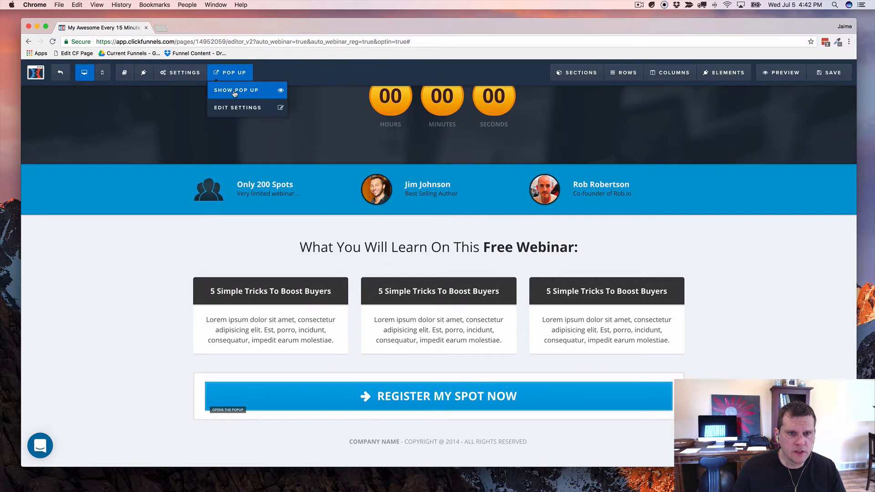
pyautogui.click(235, 94)
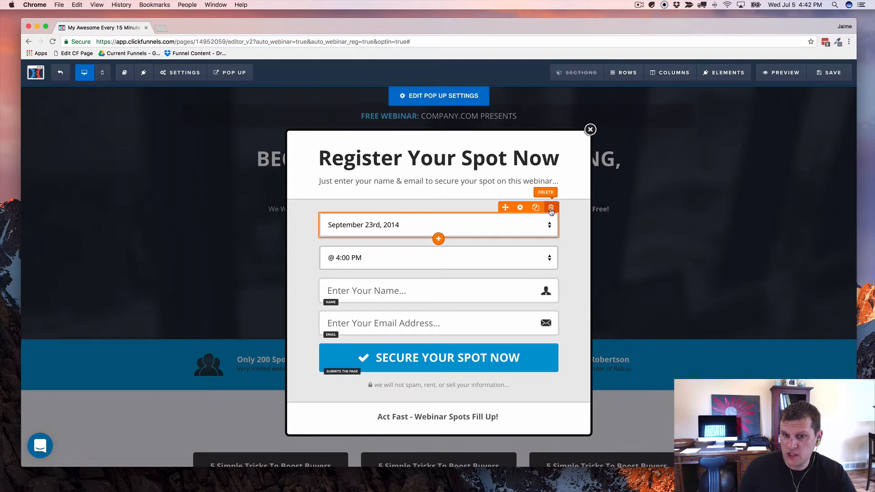
# Step: Delete the popup's webinar date and time dropdowns, confirming each deletion
pyautogui.click(551, 209)
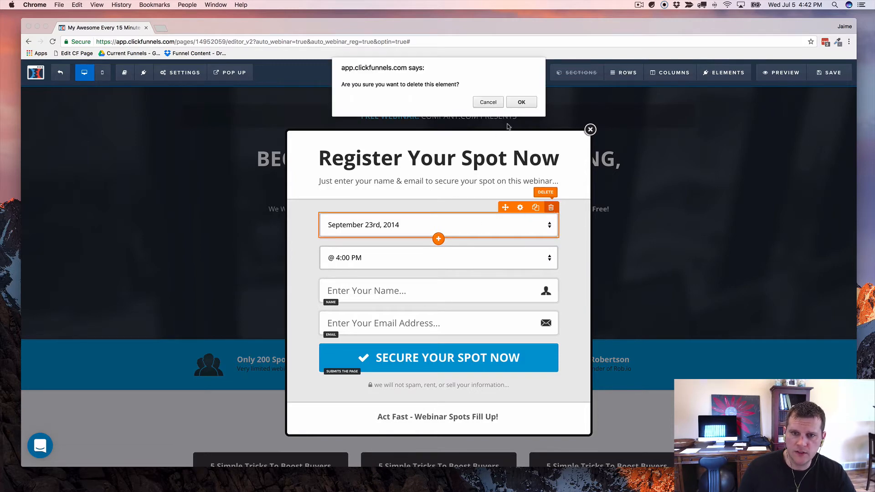
pyautogui.click(522, 102)
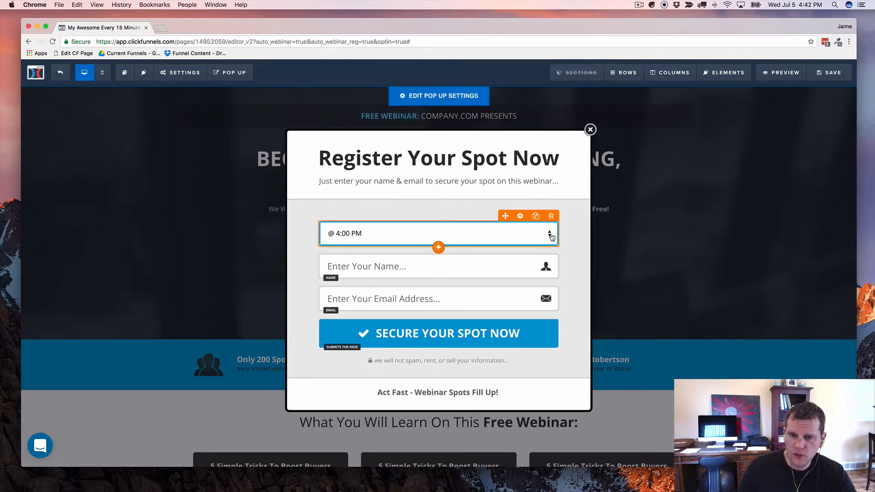
pyautogui.click(551, 216)
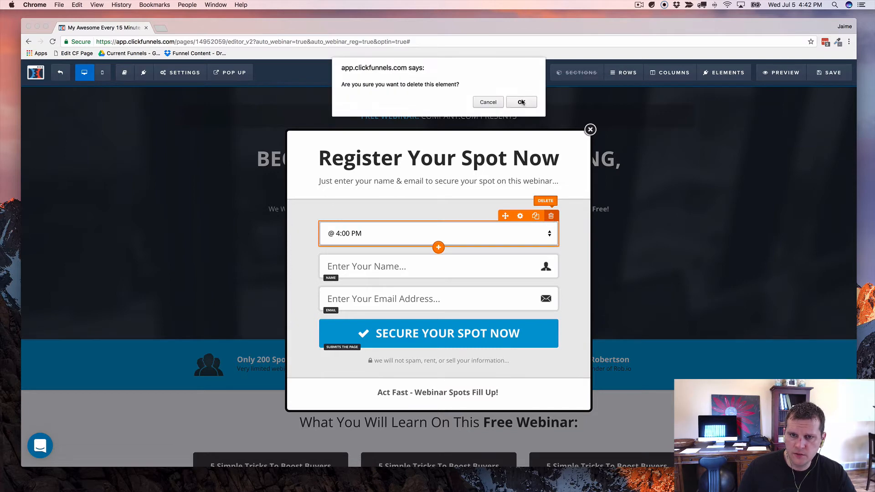
pyautogui.click(521, 102)
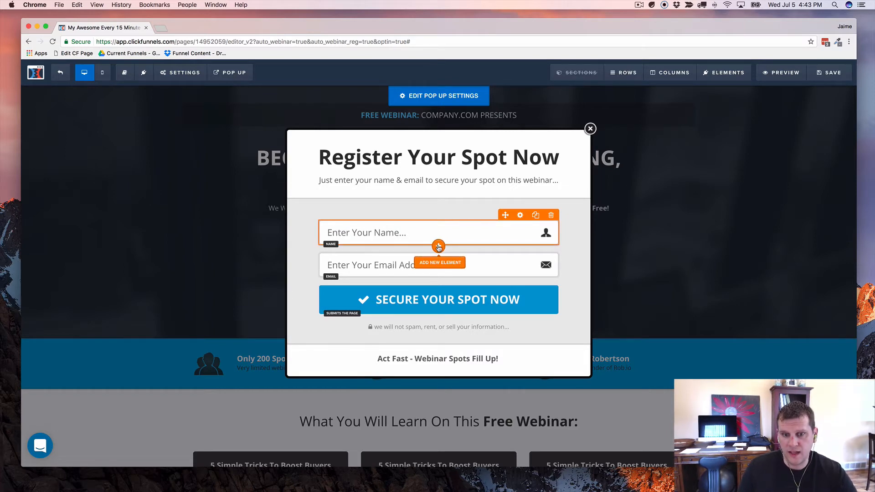
pyautogui.click(439, 247)
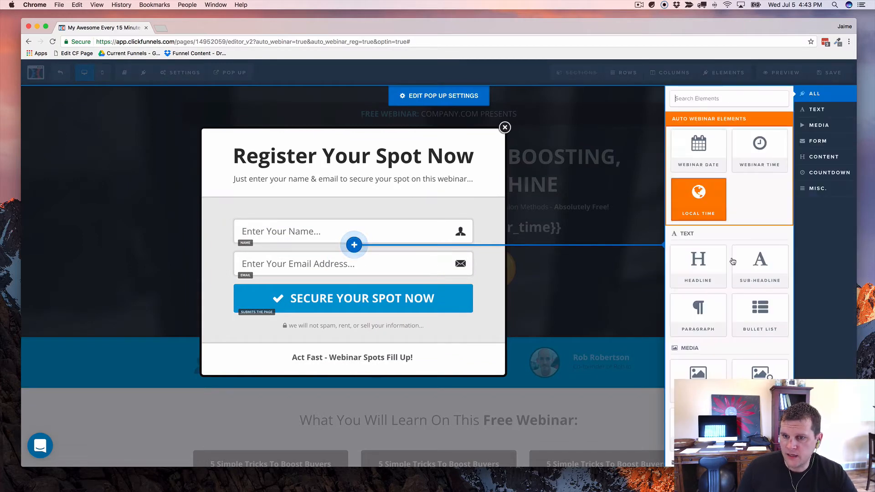
pyautogui.click(690, 266)
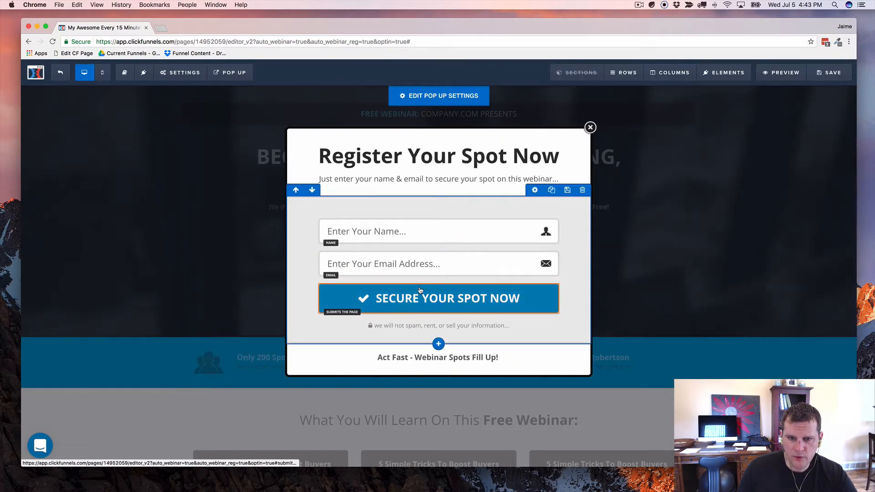
pyautogui.click(438, 244)
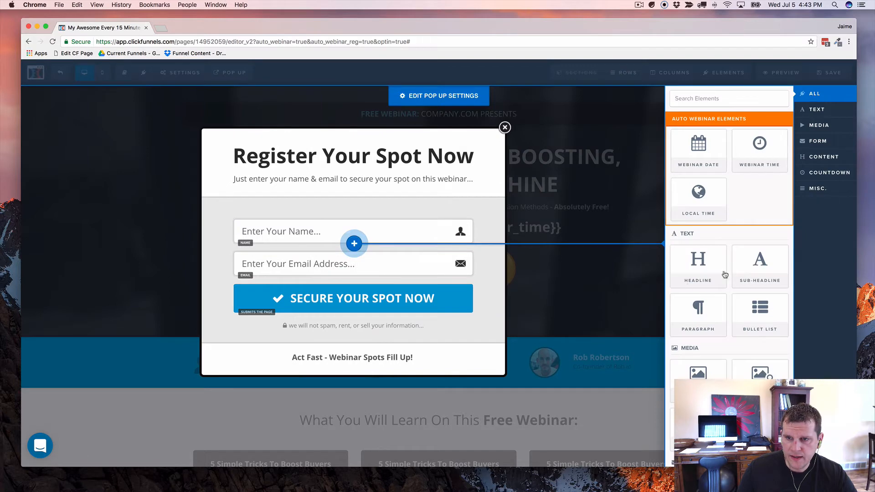
pyautogui.moveTo(722, 272); pyautogui.dragTo(446, 228)
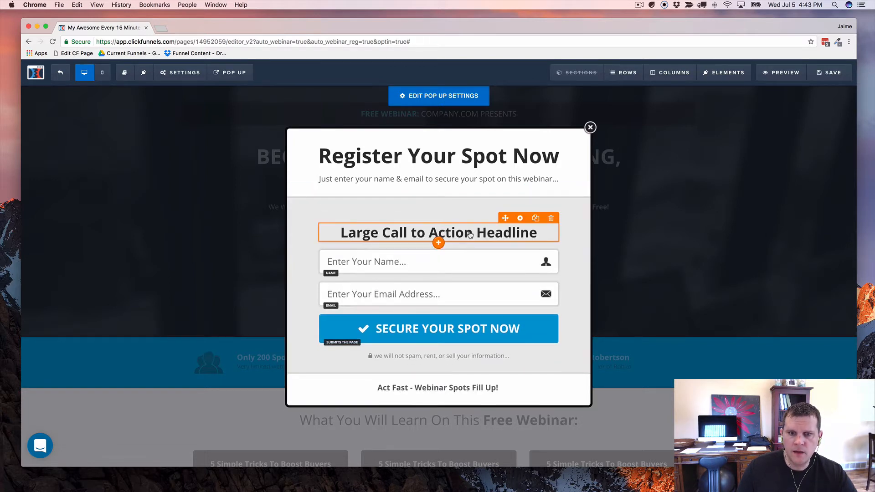
# Step: Replace the popup's placeholder headline with 'NEXT WEBCLASS @ {{webinar_time}}'
pyautogui.tripleClick(468, 233)
pyautogui.write('NEW')
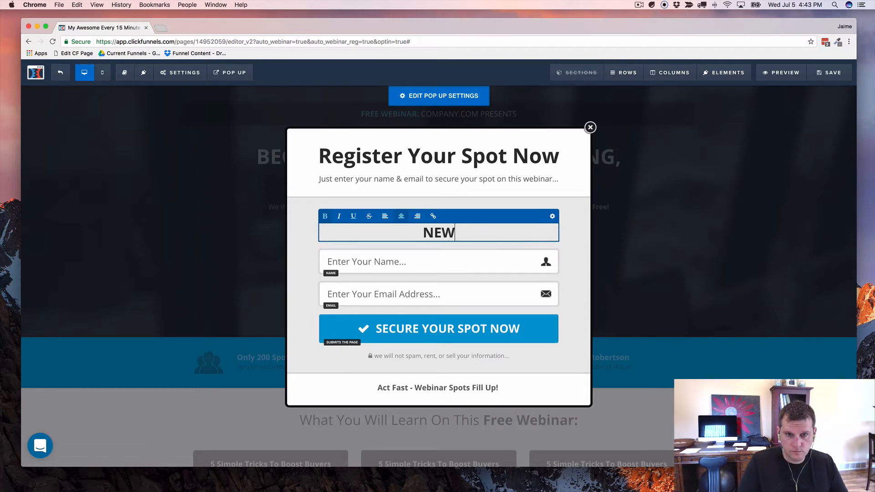
pyautogui.press('BackSpace')
pyautogui.write('XT WEBL')
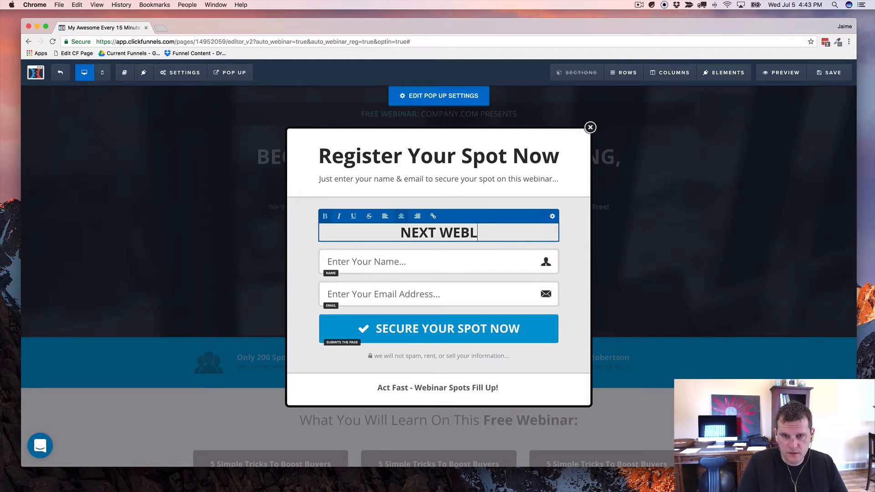
pyautogui.press('BackSpace')
pyautogui.write('CLASS')
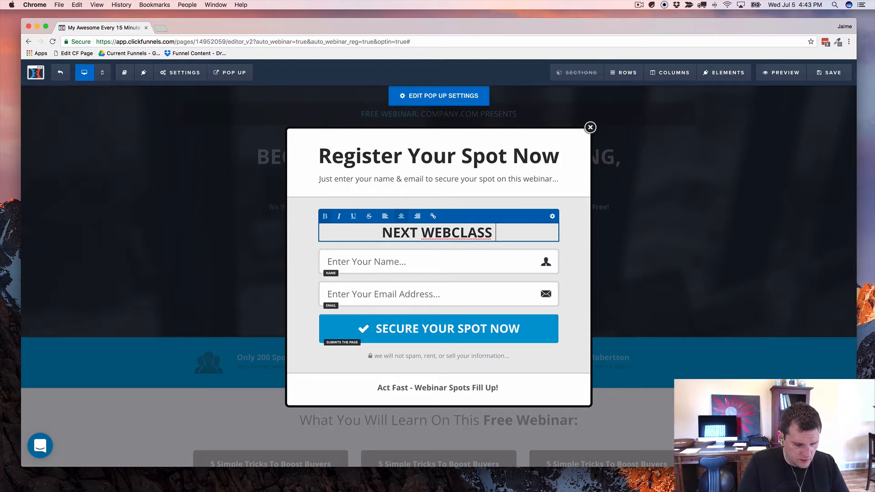
pyautogui.write(' @ {{webin')
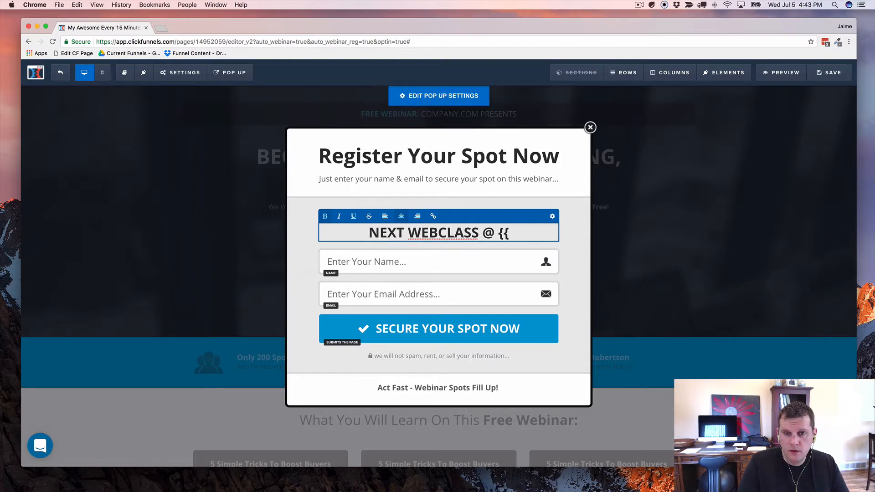
pyautogui.write('ar_time}}')
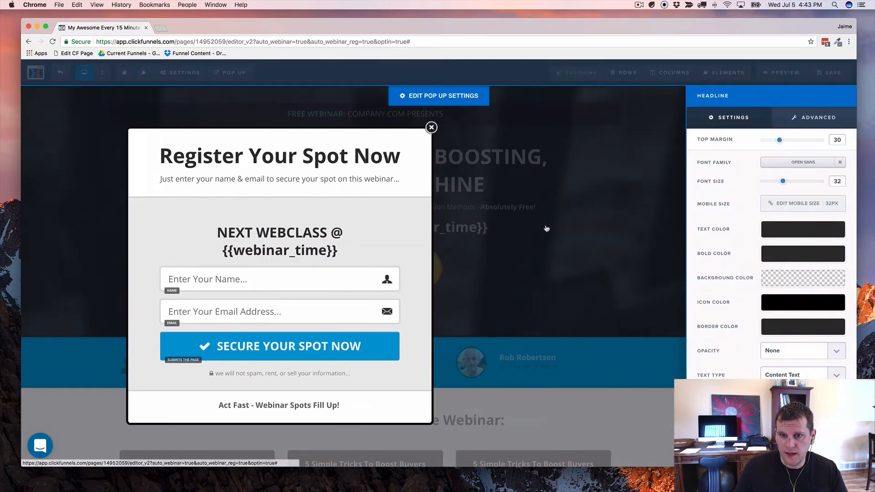
# Step: Set the popup headline's font size to 28 and its top margin to 0
pyautogui.click(552, 218)
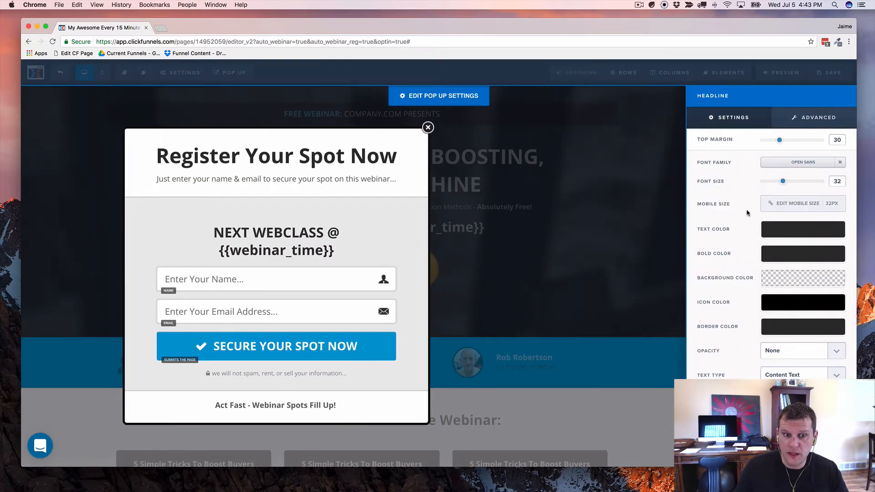
pyautogui.moveTo(783, 186); pyautogui.dragTo(779, 184)
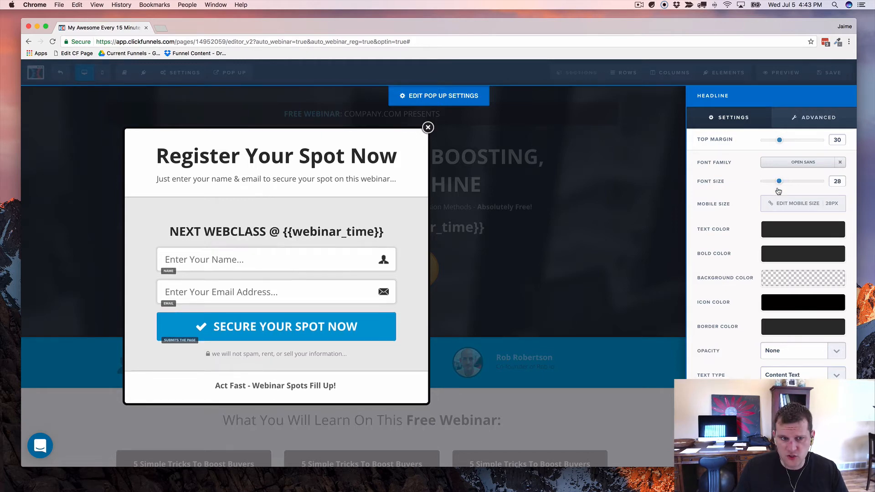
pyautogui.click(797, 232)
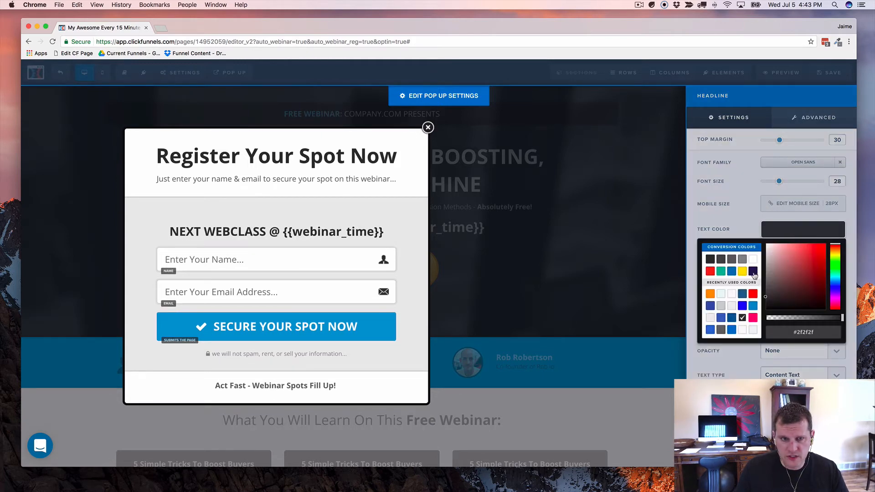
pyautogui.click(773, 144)
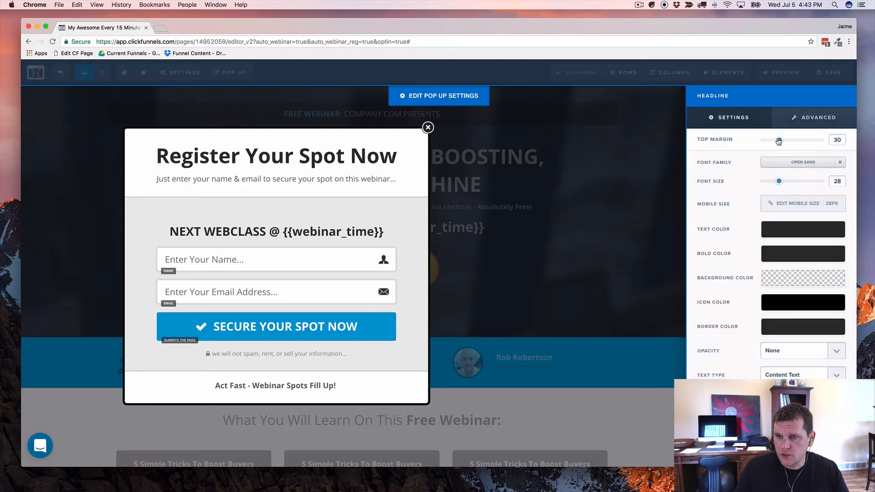
pyautogui.moveTo(779, 142); pyautogui.dragTo(752, 141)
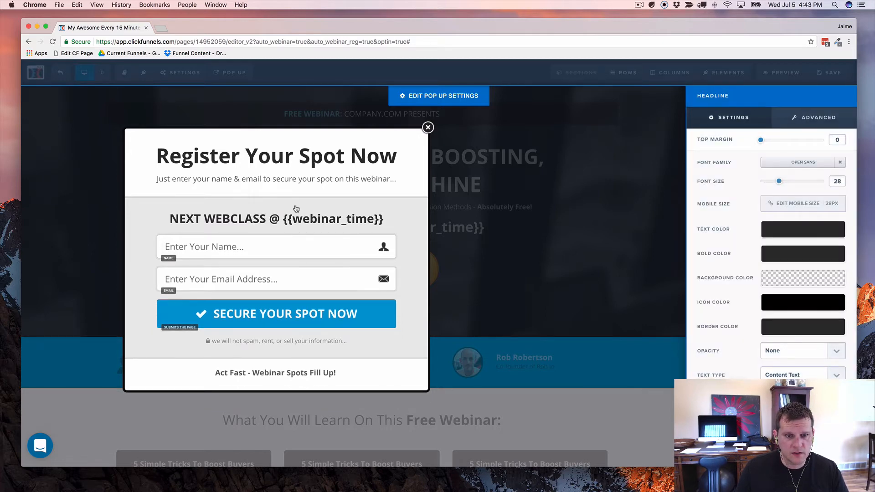
pyautogui.click(295, 209)
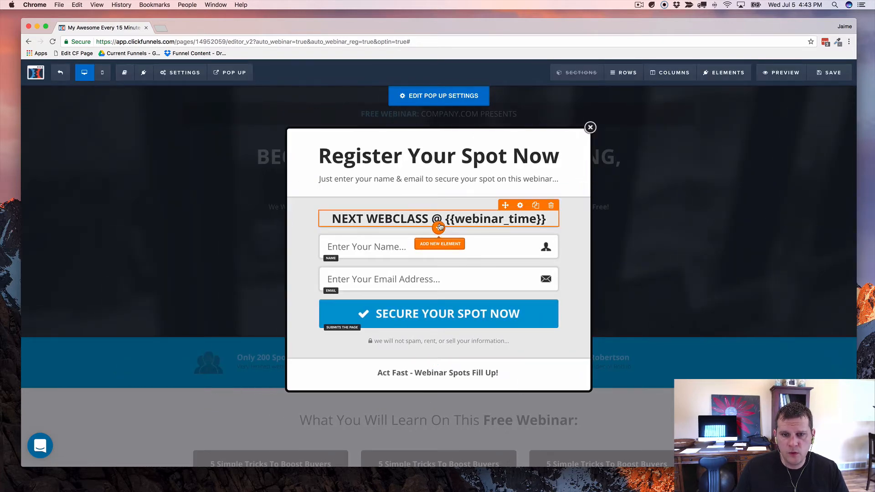
# Step: Insert a Minute Timer countdown under the headline with top margin 10 and 15 minutes
pyautogui.click(439, 227)
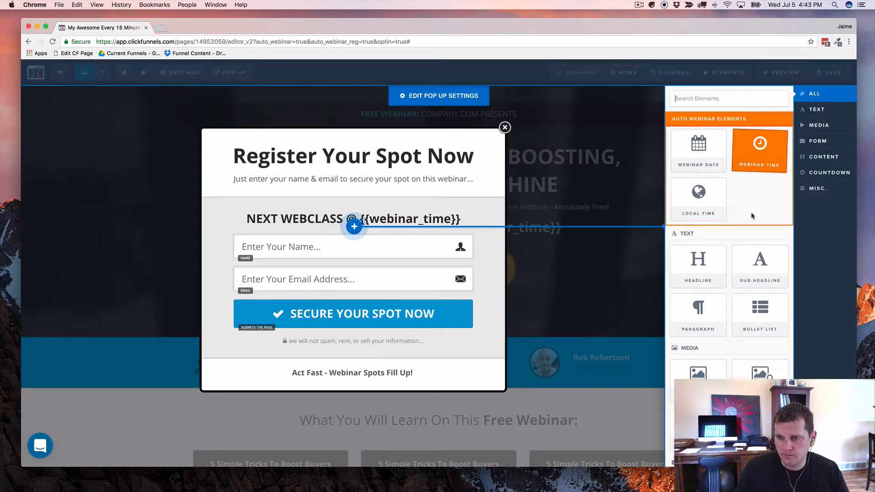
pyautogui.click(820, 174)
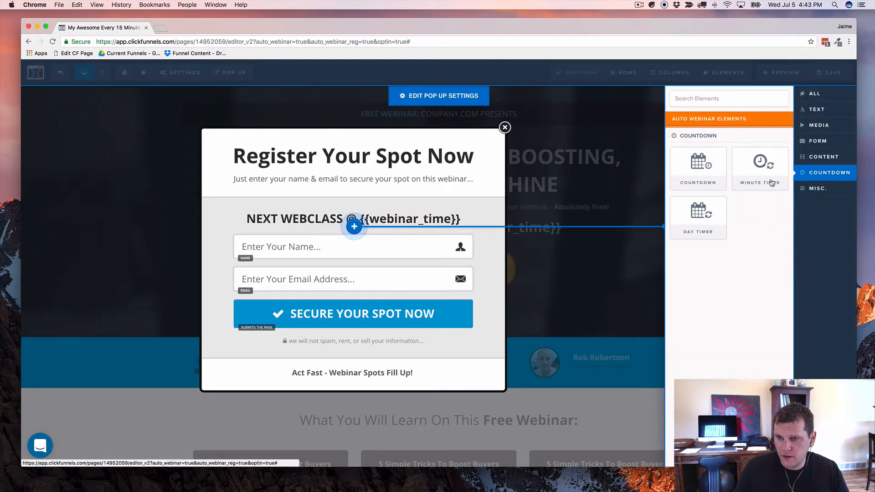
pyautogui.click(760, 169)
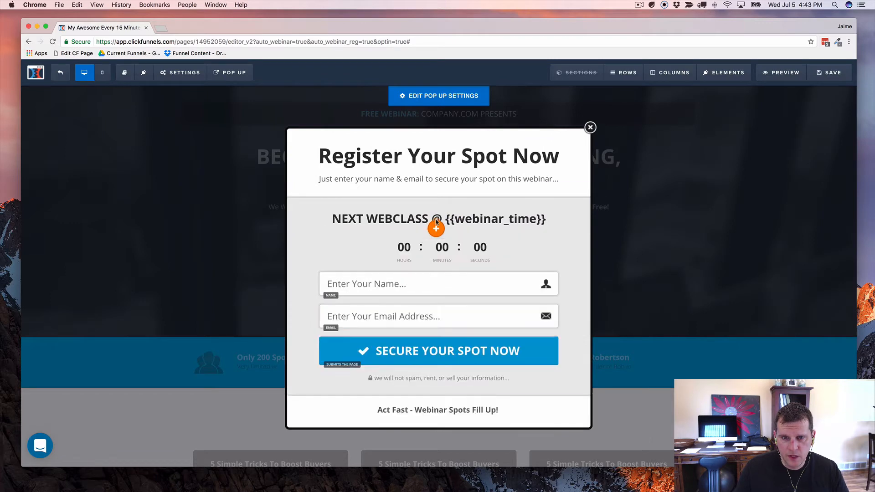
pyautogui.click(450, 254)
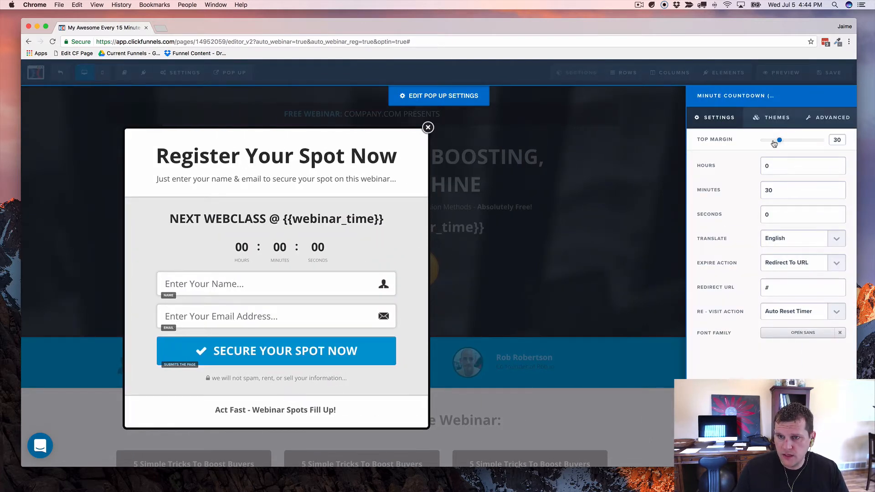
pyautogui.moveTo(773, 144); pyautogui.dragTo(767, 145)
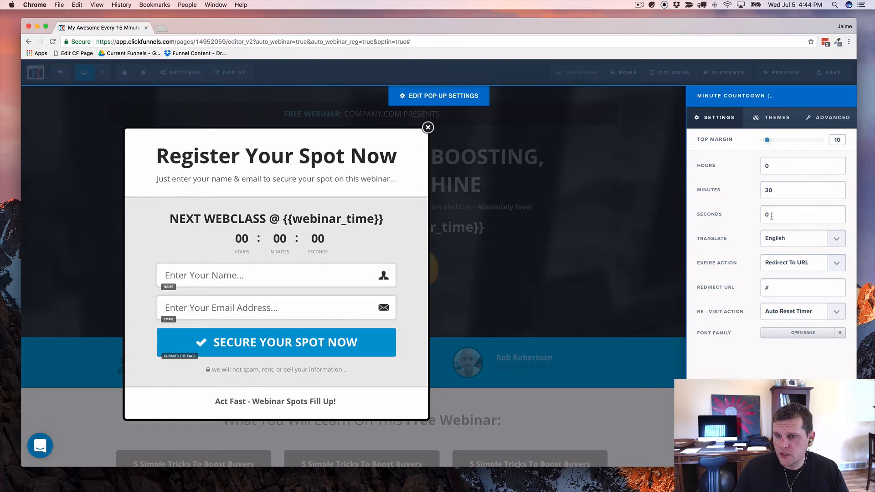
pyautogui.moveTo(774, 193); pyautogui.dragTo(749, 193)
pyautogui.write('15')
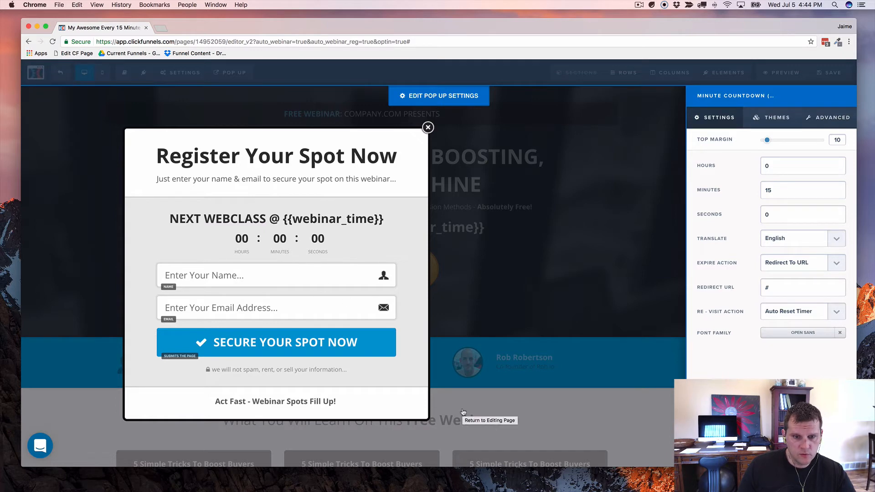
# Step: Set the popup countdown's CSS title to 'cfe15-countdown'
pyautogui.click(723, 456)
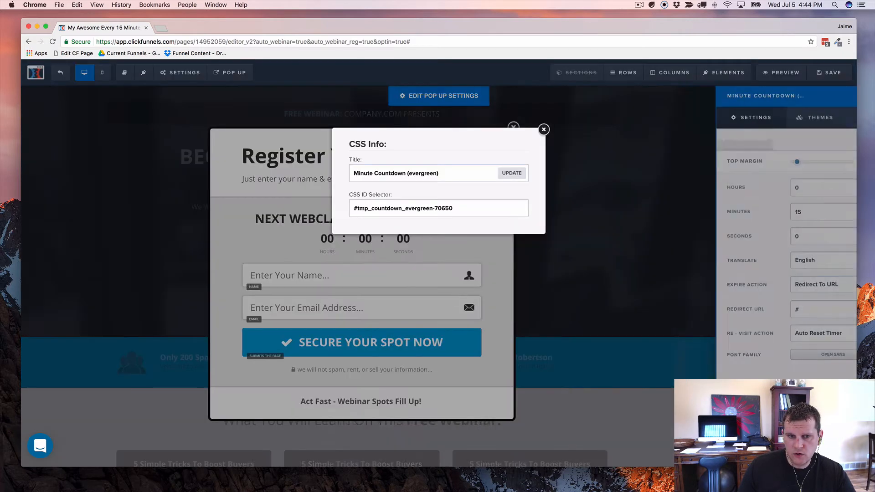
pyautogui.tripleClick(444, 174)
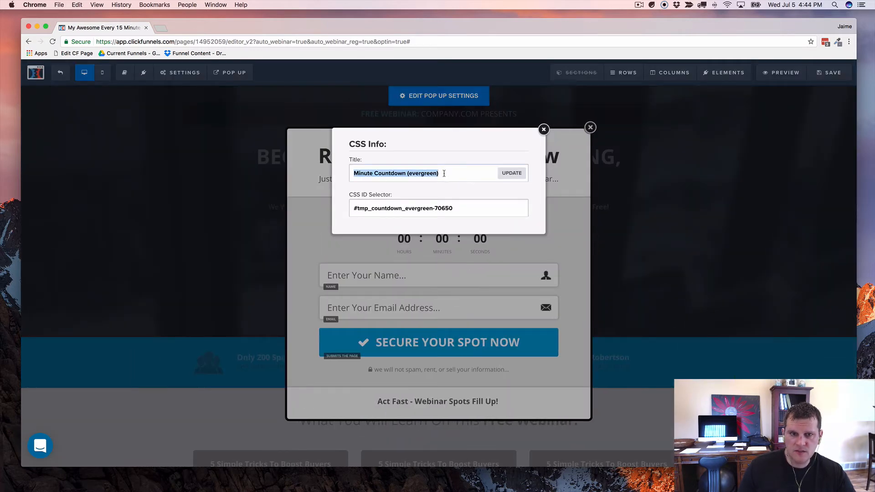
pyautogui.write('cf')
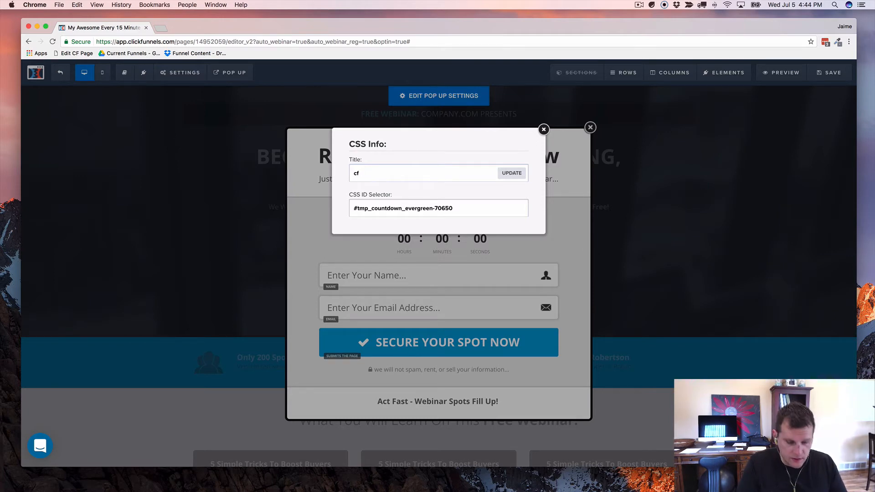
pyautogui.write('e15-')
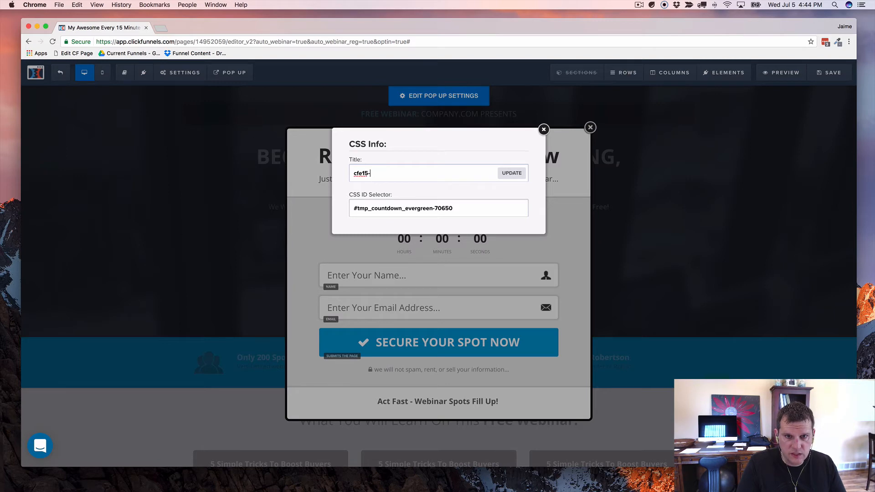
pyautogui.write('countdown')
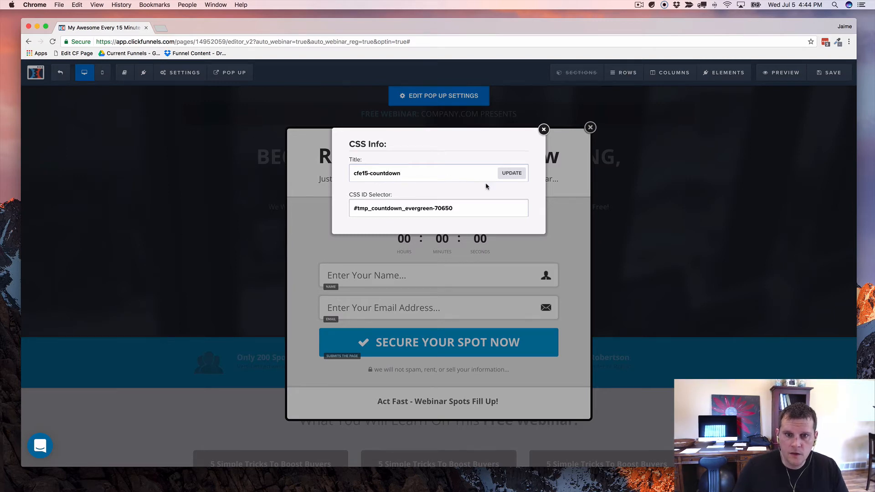
pyautogui.click(512, 173)
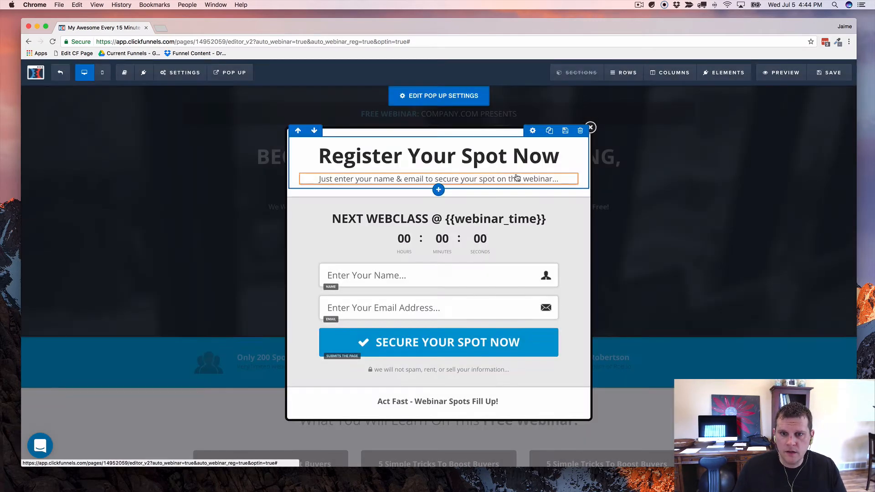
# Step: Set the popup headline's CSS title to 'cfe15-time'
pyautogui.click(520, 220)
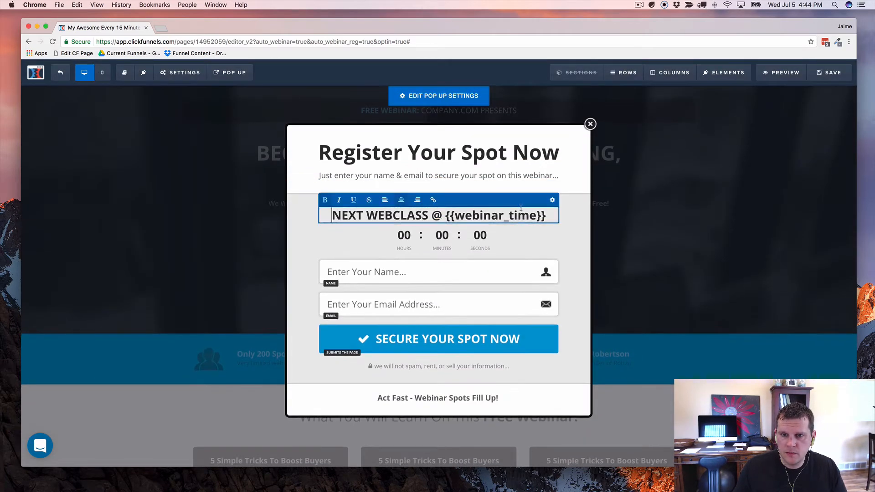
pyautogui.click(552, 201)
pyautogui.click(730, 456)
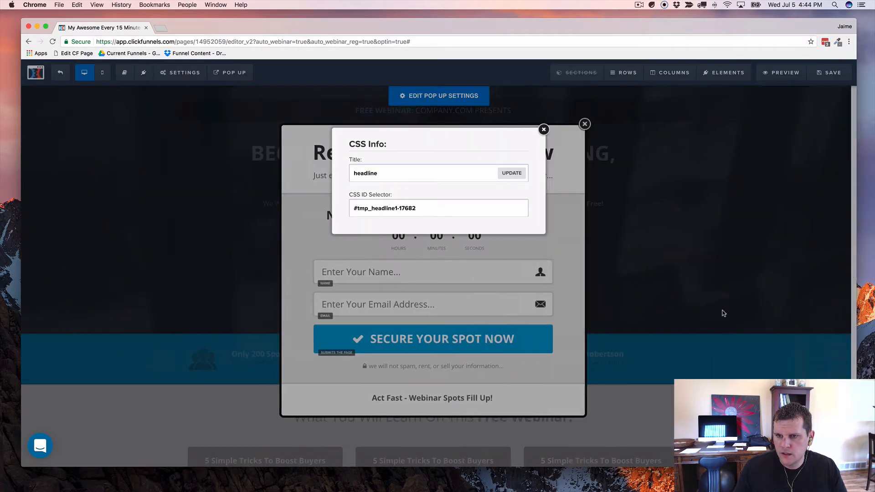
pyautogui.doubleClick(362, 173)
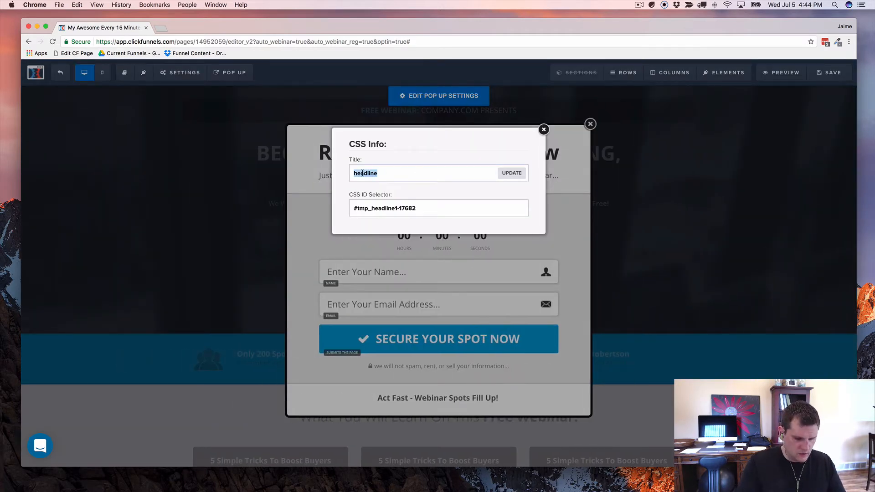
pyautogui.write('cfe15-')
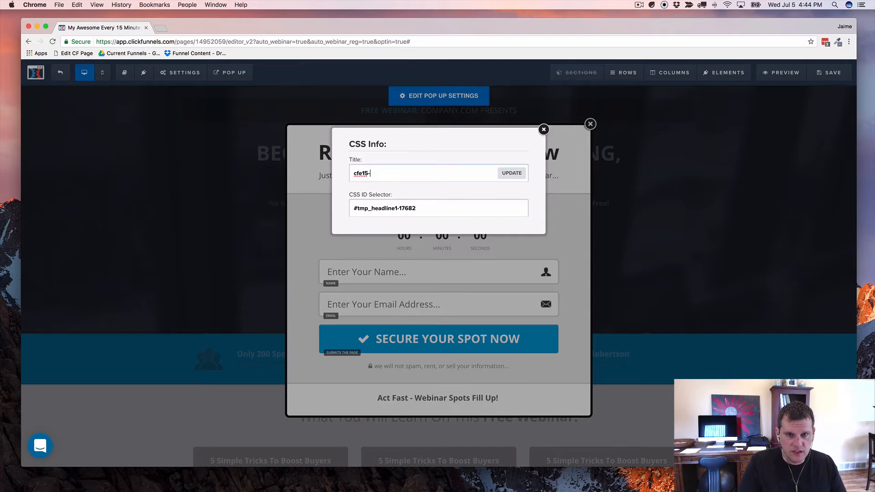
pyautogui.write('teime')
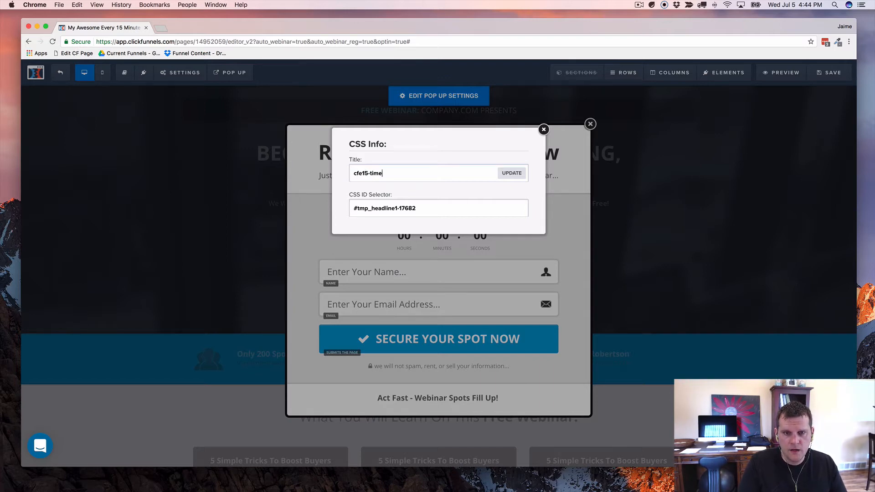
pyautogui.click(511, 173)
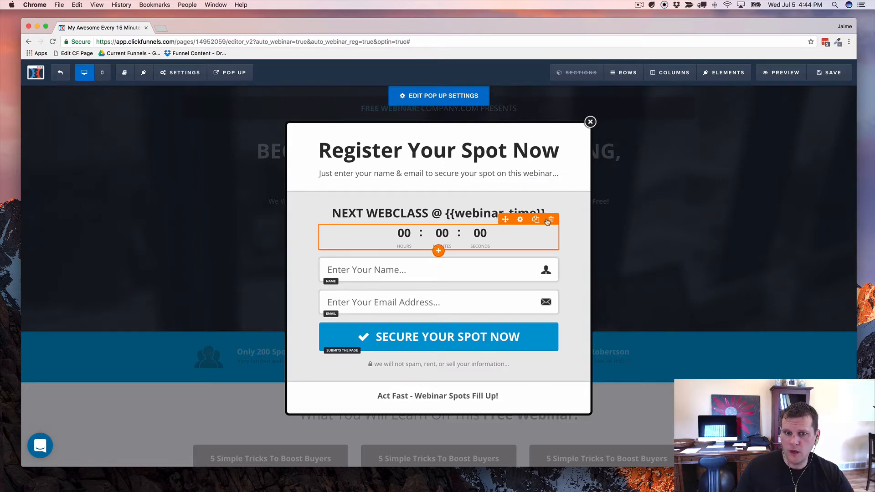
# Step: Close the registration popup editor and save the page
pyautogui.click(645, 182)
pyautogui.click(825, 78)
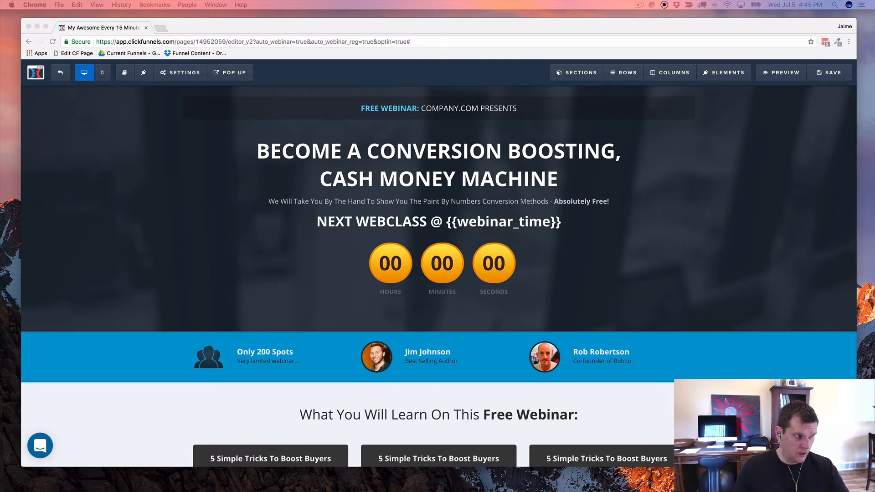
# Step: Paste the webinar time-and-delay script into the page's Header Code tracking field and save the page
pyautogui.click(178, 73)
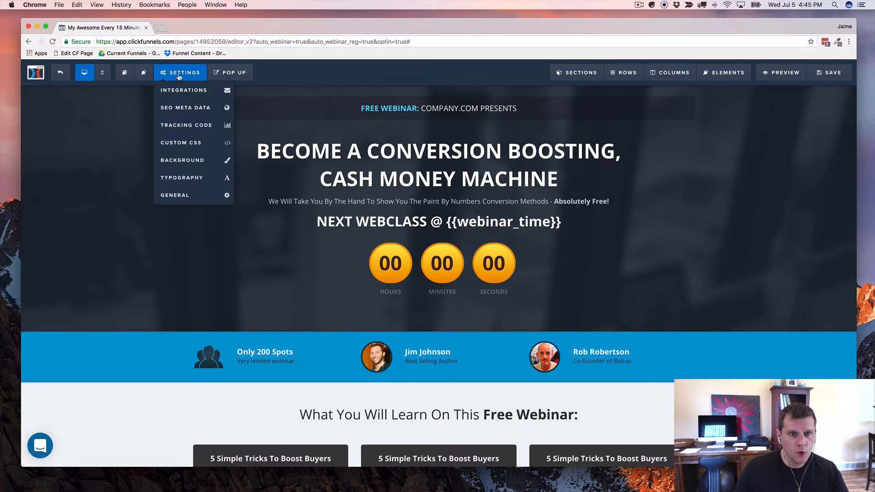
pyautogui.click(190, 126)
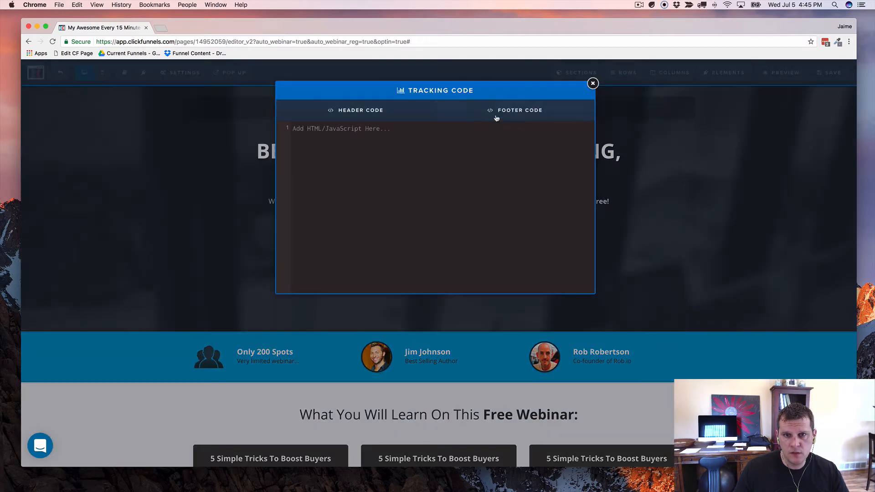
pyautogui.click(406, 179)
pyautogui.press('super+v')
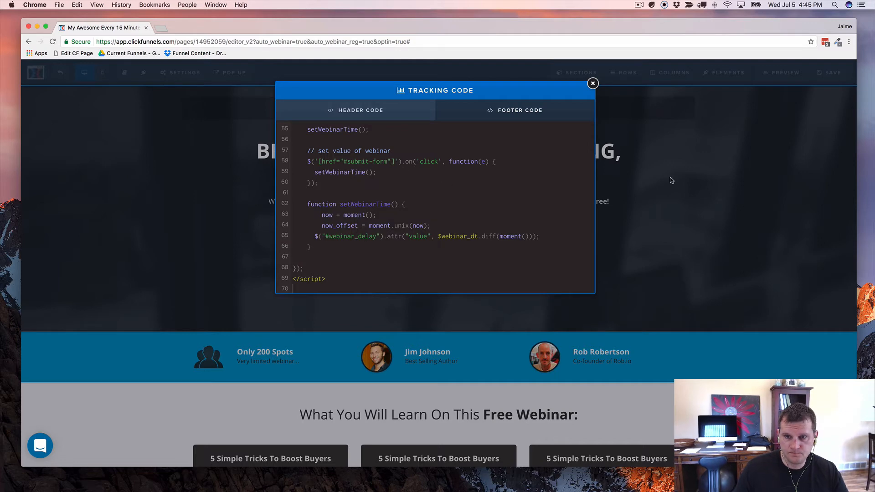
pyautogui.click(689, 167)
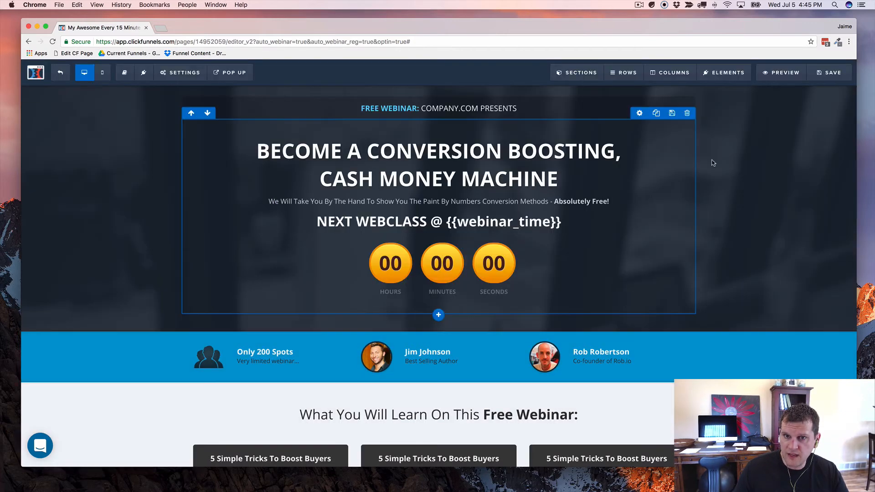
pyautogui.click(825, 77)
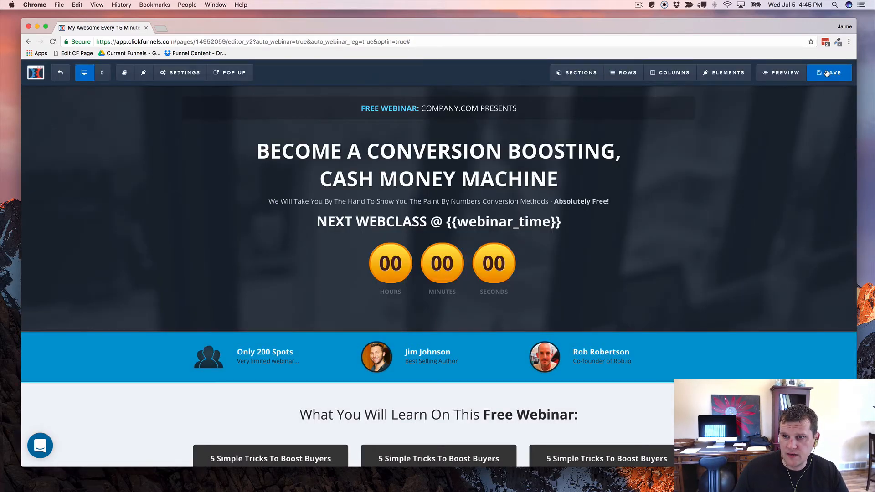
pyautogui.click(782, 76)
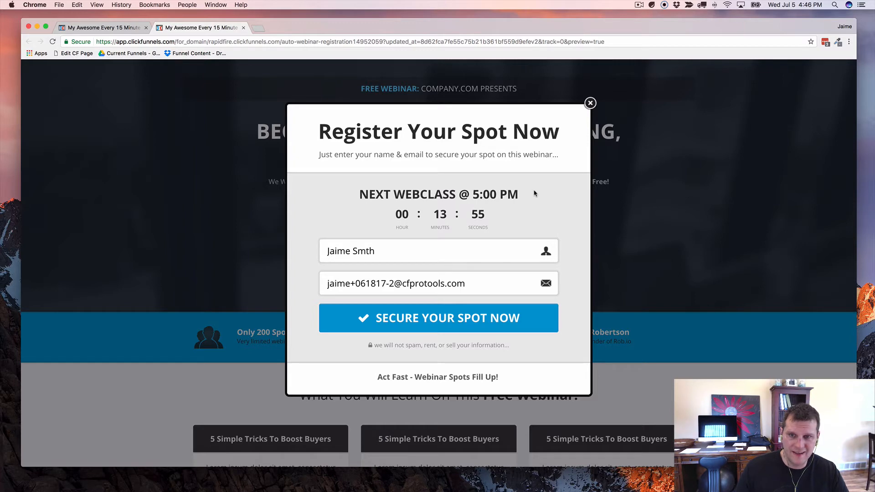
pyautogui.click(626, 179)
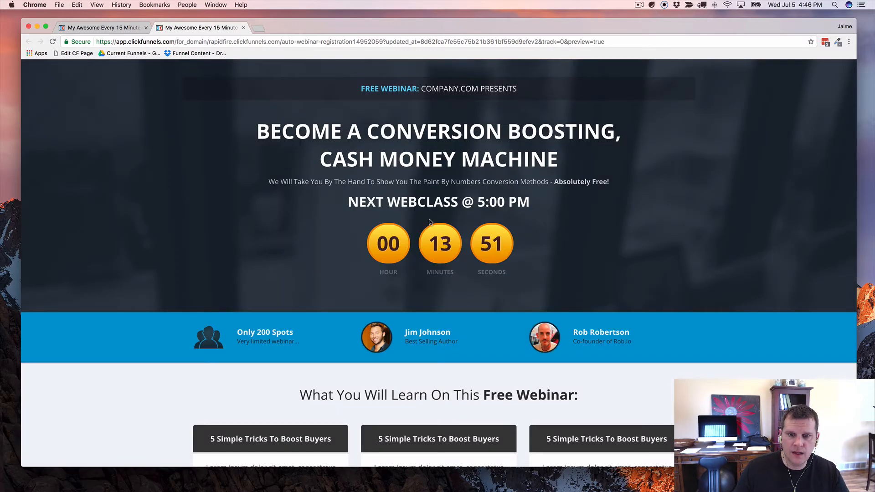
pyautogui.click(243, 28)
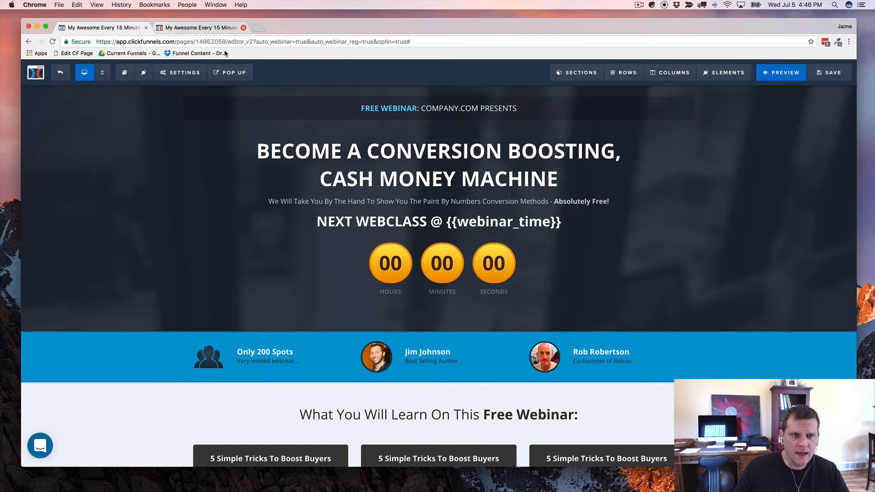
# Step: Go to the funnel overview and open the Webinar Countdown step's 'Congrats, you're booked' page for editing
pyautogui.click(61, 73)
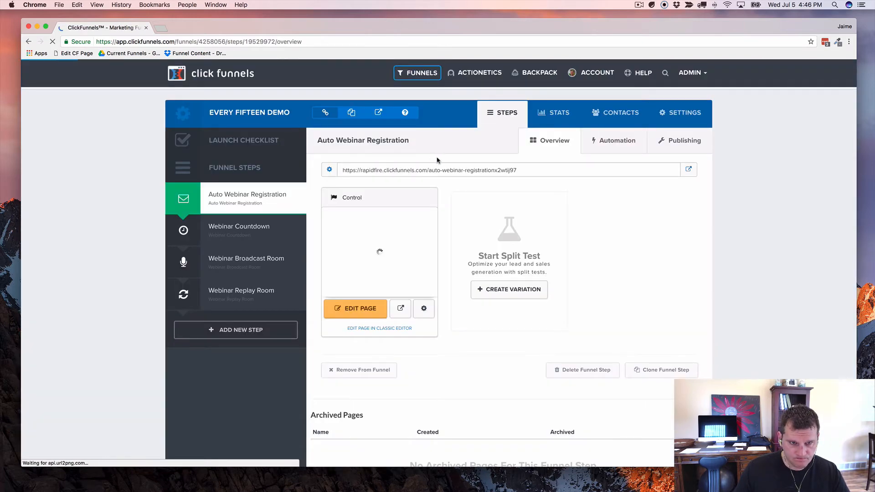
pyautogui.click(234, 231)
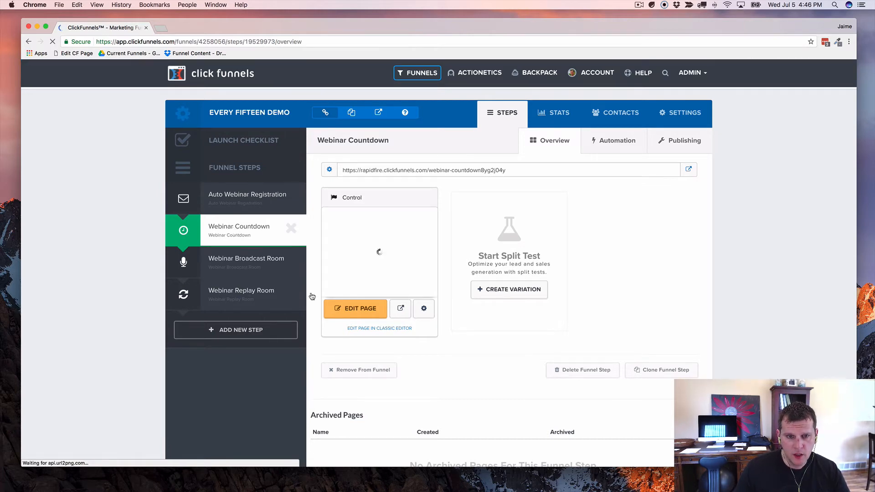
pyautogui.click(353, 311)
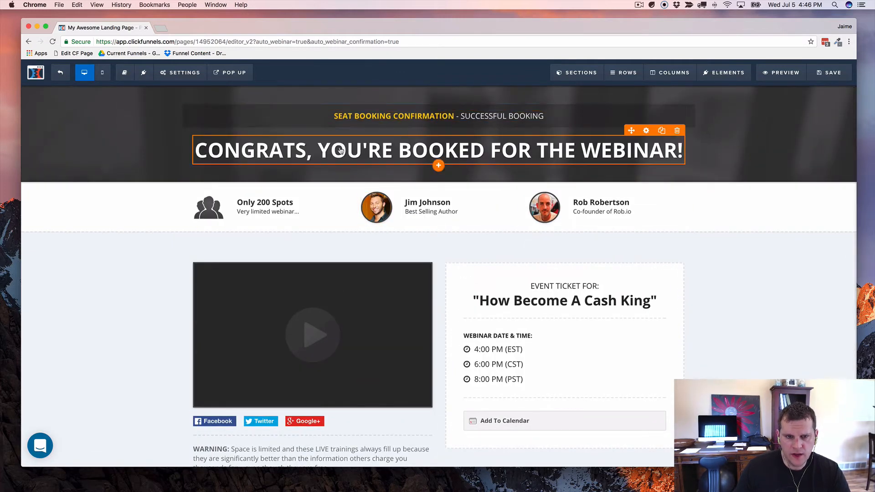
pyautogui.scroll(-1, 335, 149)
pyautogui.scroll(-1, 336, 149)
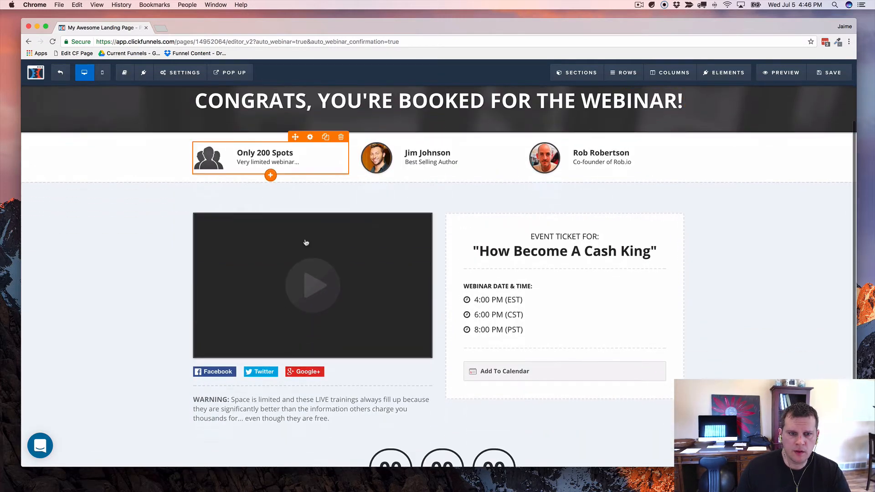
pyautogui.click(339, 290)
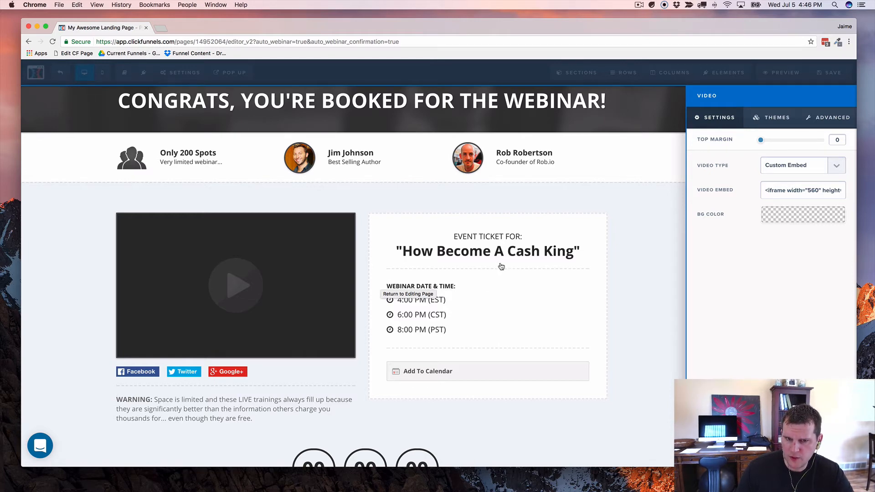
pyautogui.click(487, 252)
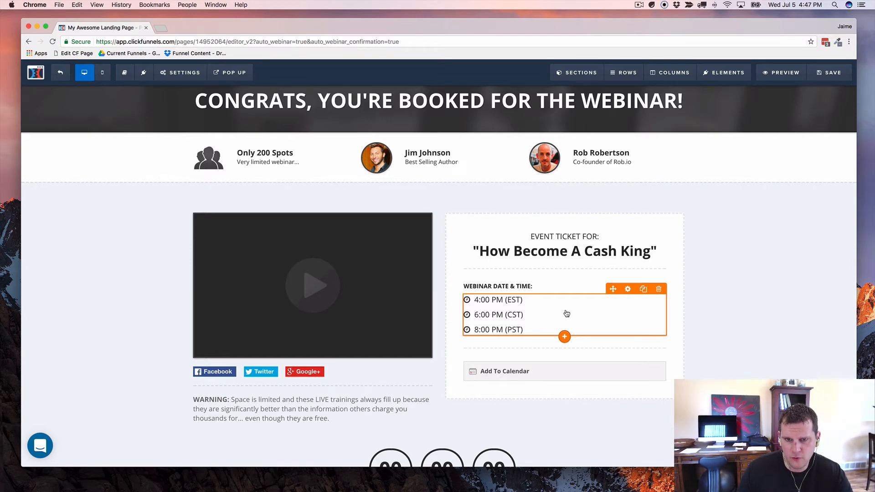
# Step: Delete the webinar times list, WEBINAR DATE & TIME: heading and Add To Calendar button, confirming each deletion
pyautogui.click(659, 290)
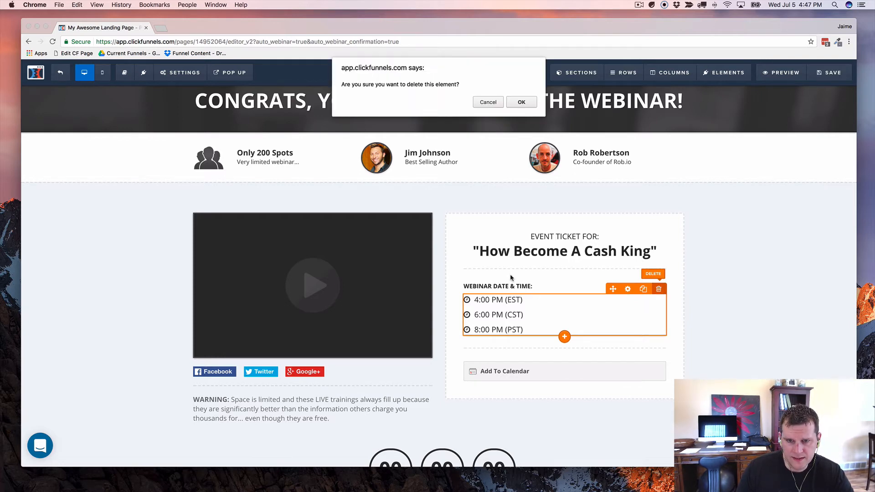
pyautogui.click(510, 103)
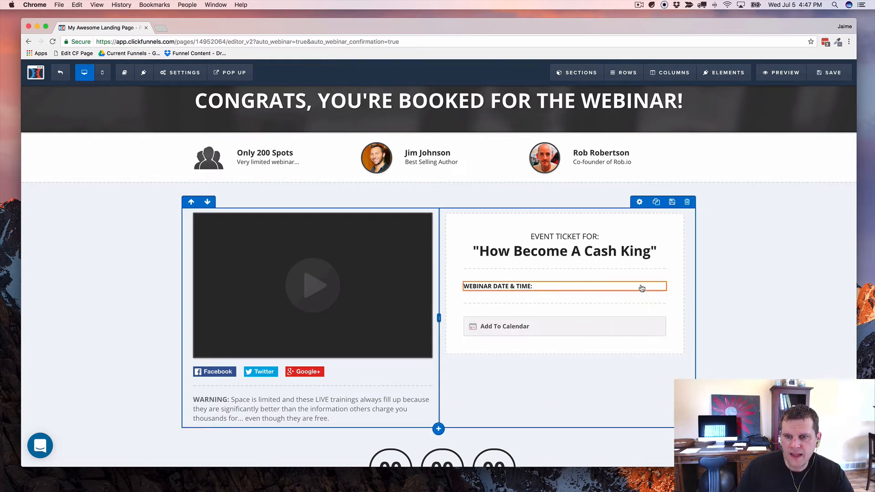
pyautogui.click(658, 277)
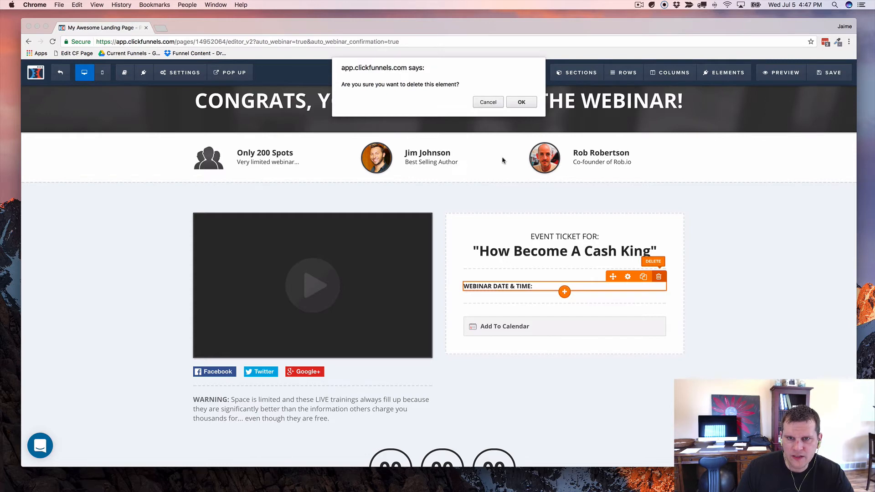
pyautogui.click(522, 102)
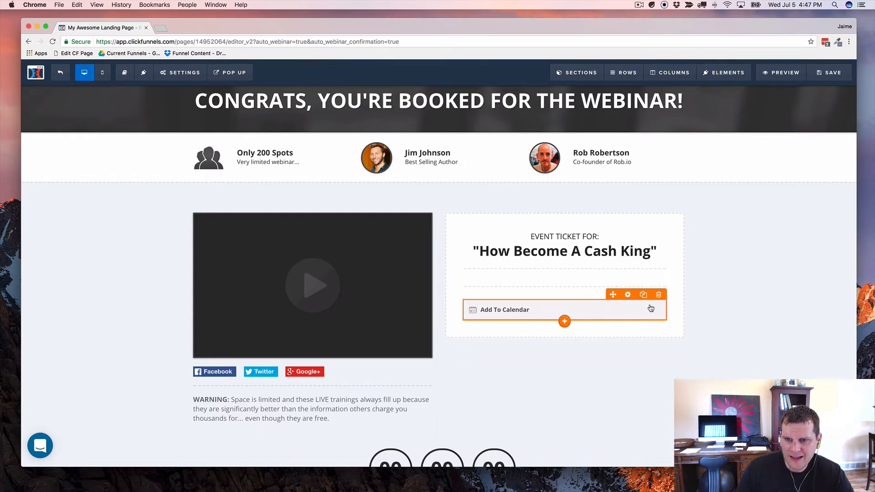
pyautogui.click(659, 295)
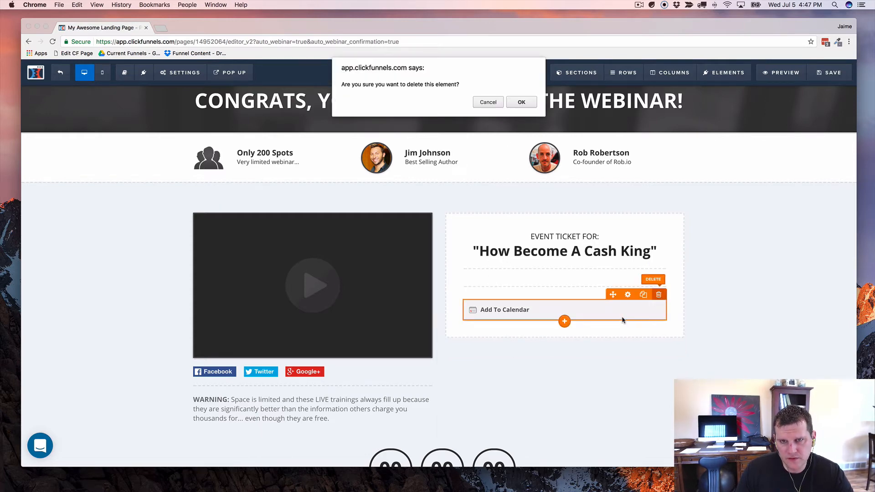
pyautogui.click(521, 103)
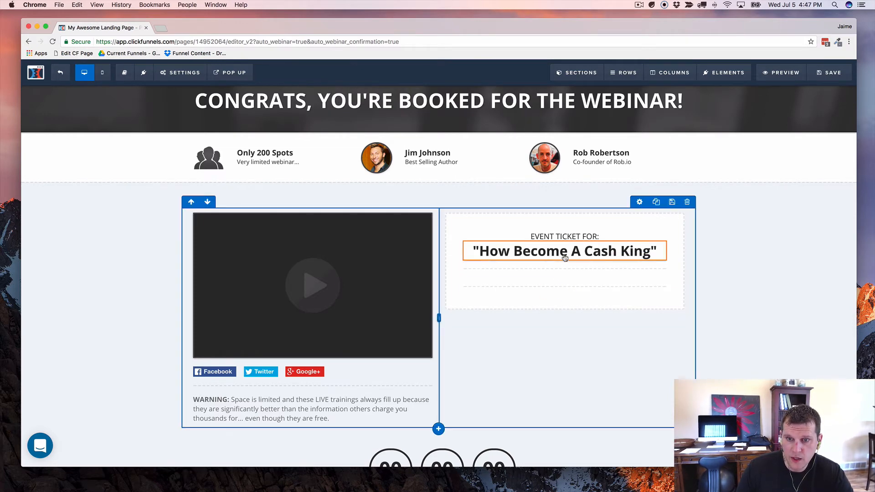
# Step: Duplicate the How Become A Cash King headline below itself and retype it as WEBCLASS BEGINS @ {{webinar_time}}
pyautogui.click(641, 238)
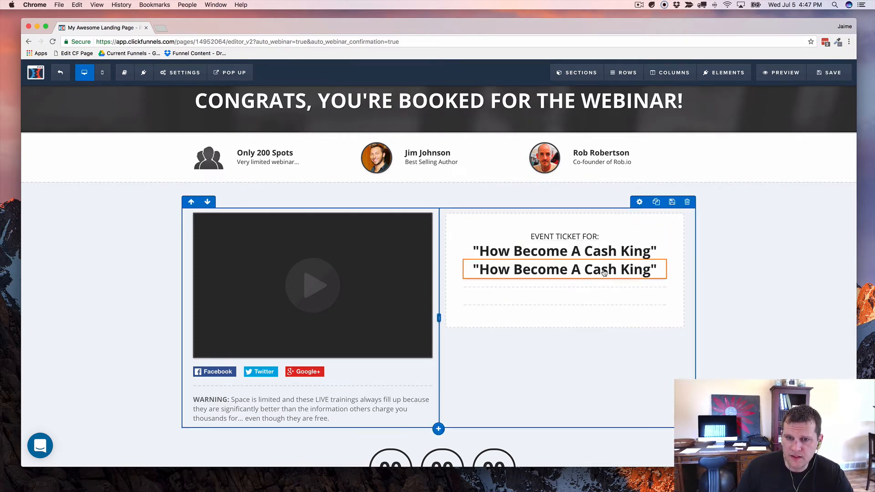
pyautogui.moveTo(603, 272); pyautogui.dragTo(580, 293)
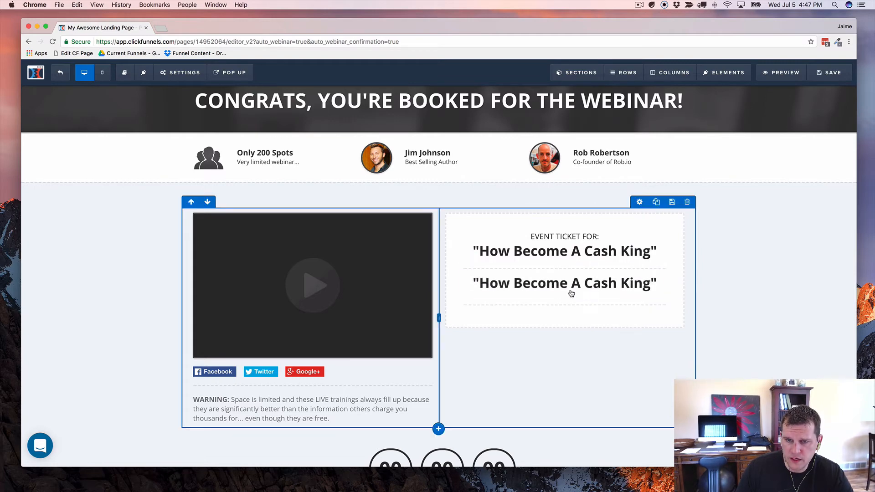
pyautogui.click(573, 287)
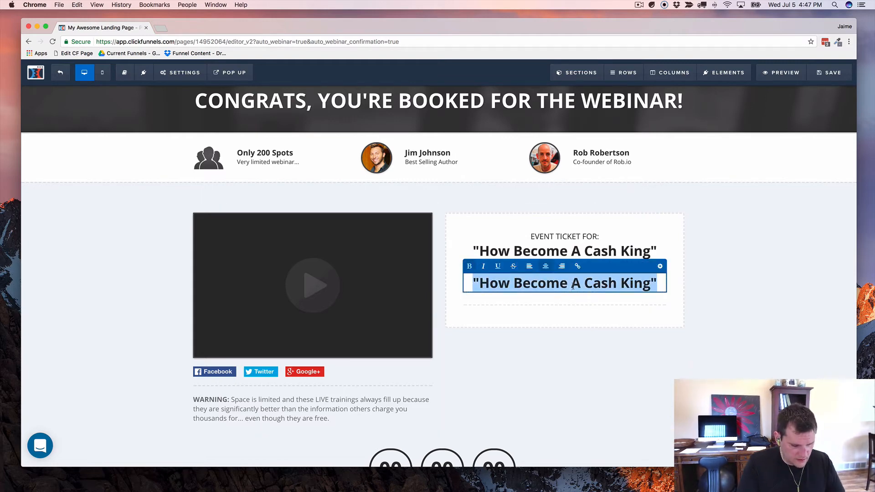
pyautogui.write('WEB')
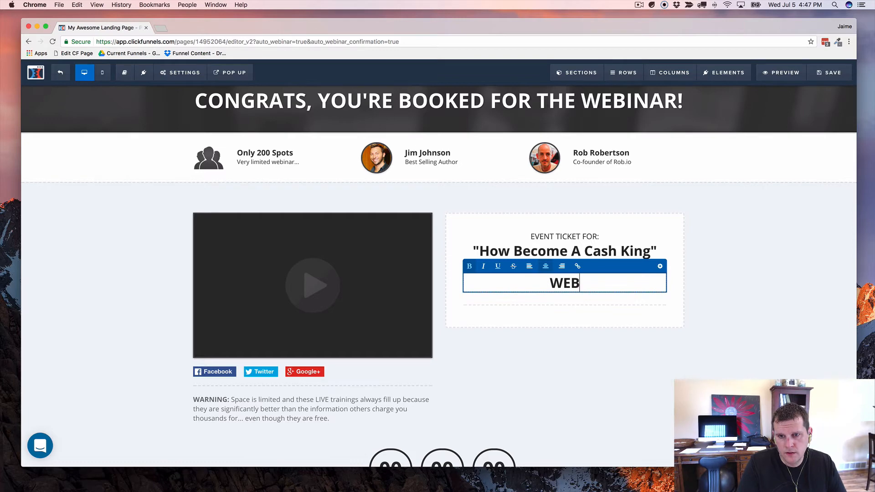
pyautogui.write('CLASS BE')
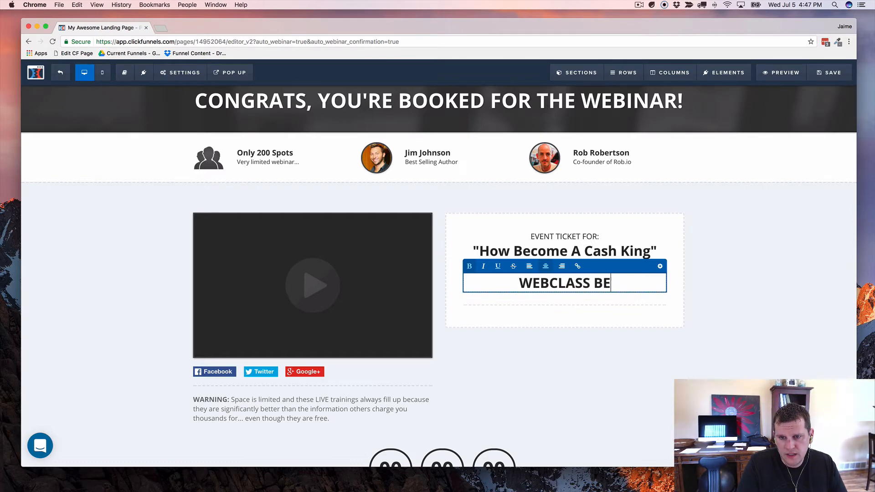
pyautogui.write('GINS ')
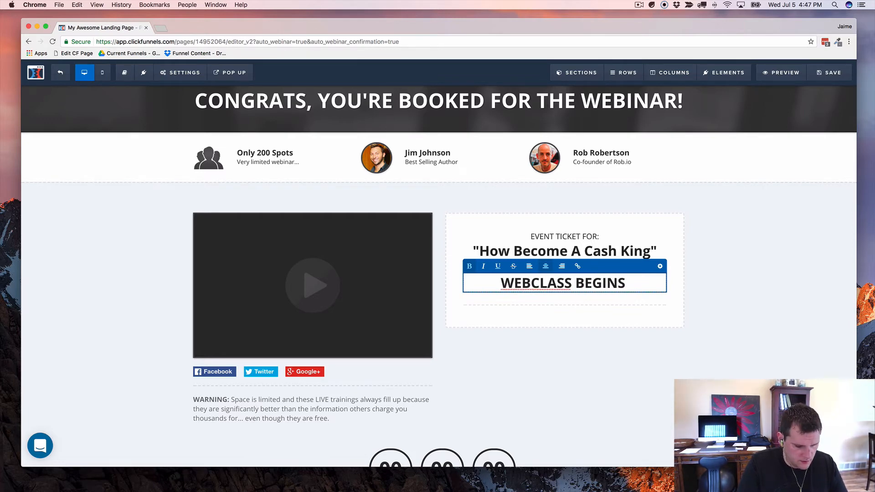
pyautogui.write('@ ')
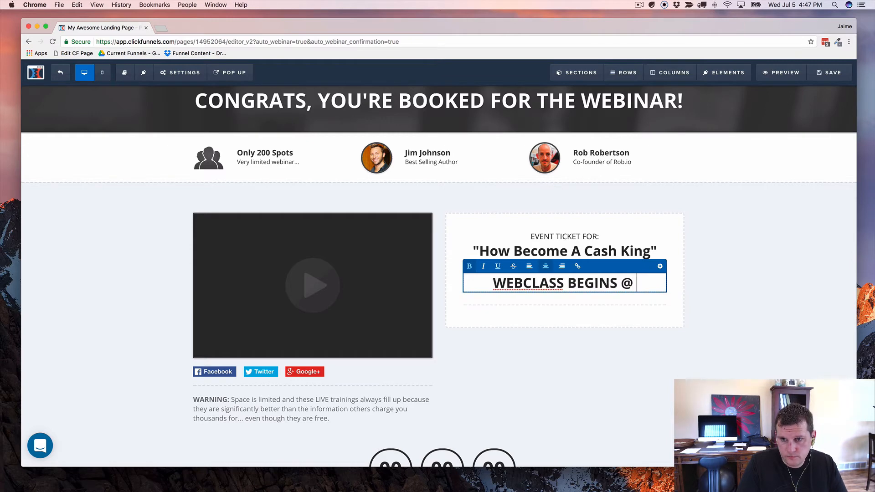
pyautogui.write('{{webinar_')
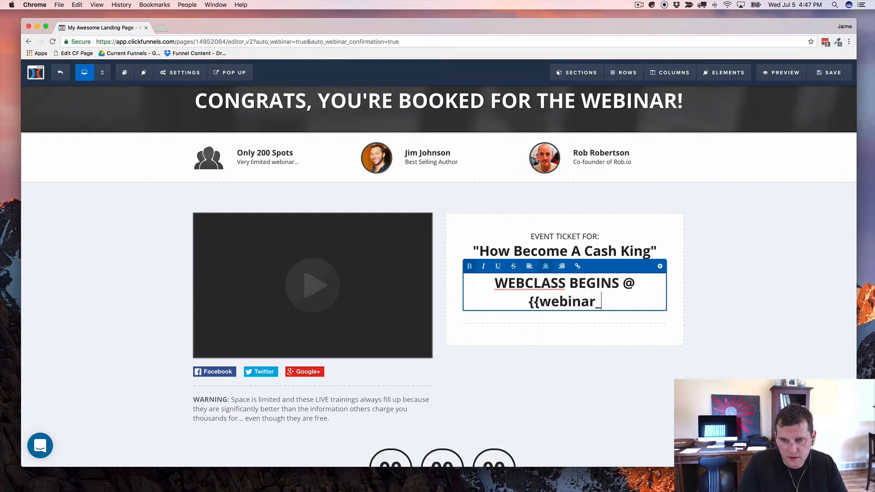
pyautogui.write('time}}')
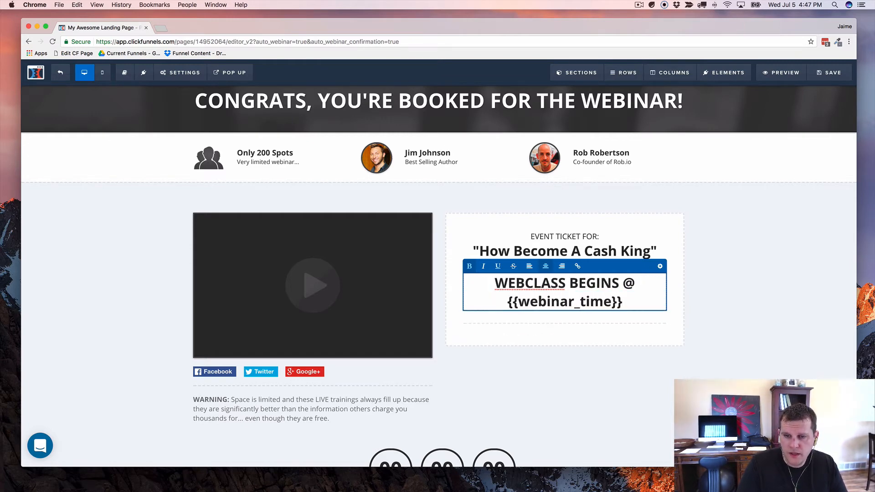
pyautogui.click(704, 272)
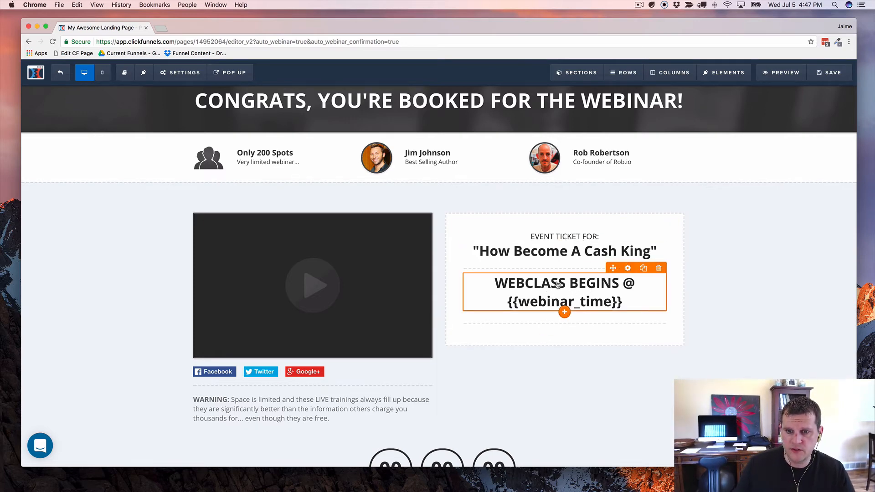
# Step: Set the WEBCLASS BEGINS headline's font size to 28 instead of 32
pyautogui.click(627, 269)
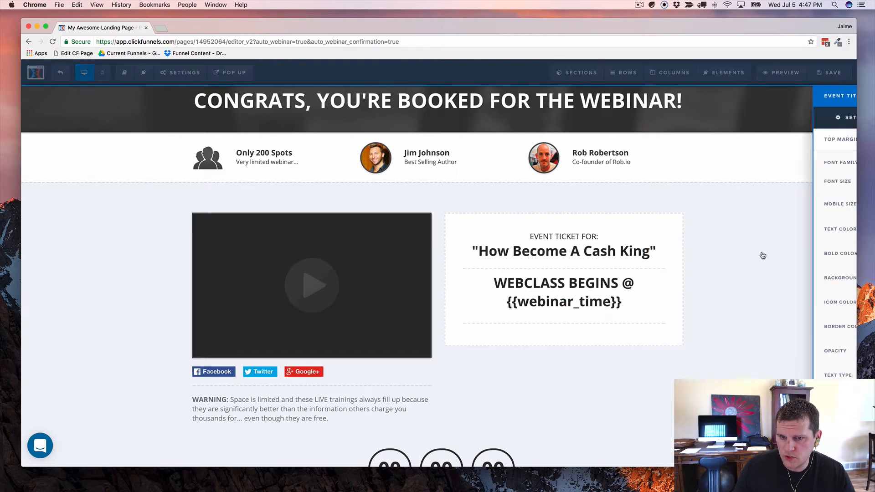
pyautogui.moveTo(784, 184); pyautogui.dragTo(779, 183)
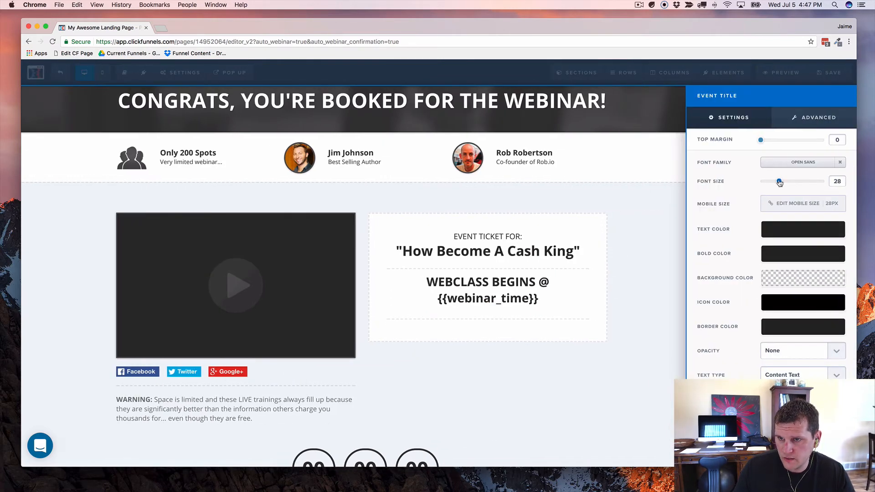
pyautogui.click(616, 284)
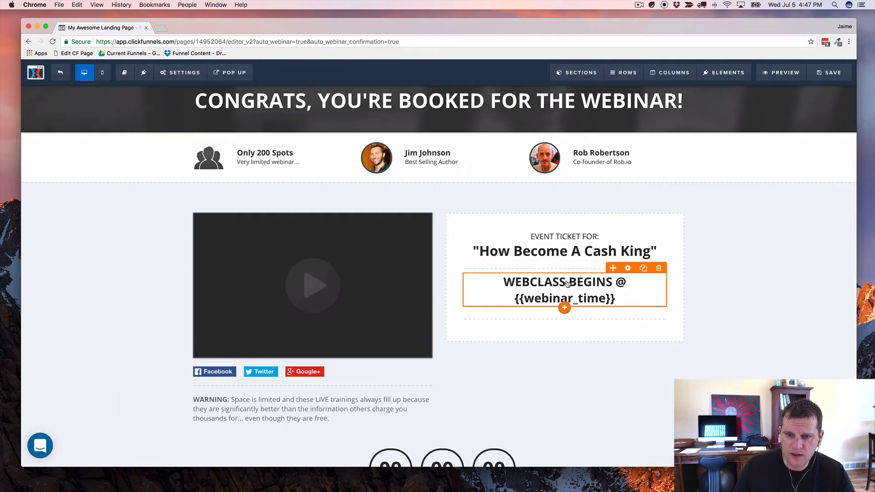
# Step: Try inserting a countdown element below the webclass headline
pyautogui.click(564, 309)
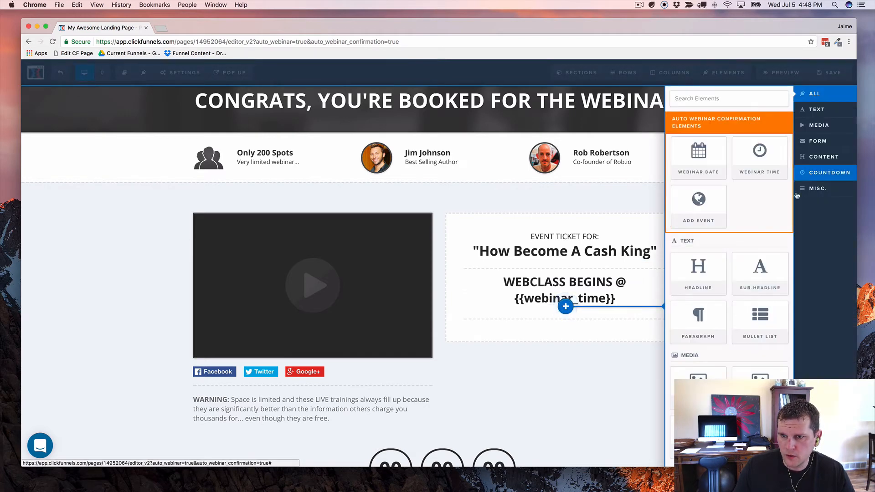
pyautogui.moveTo(756, 170); pyautogui.dragTo(585, 305)
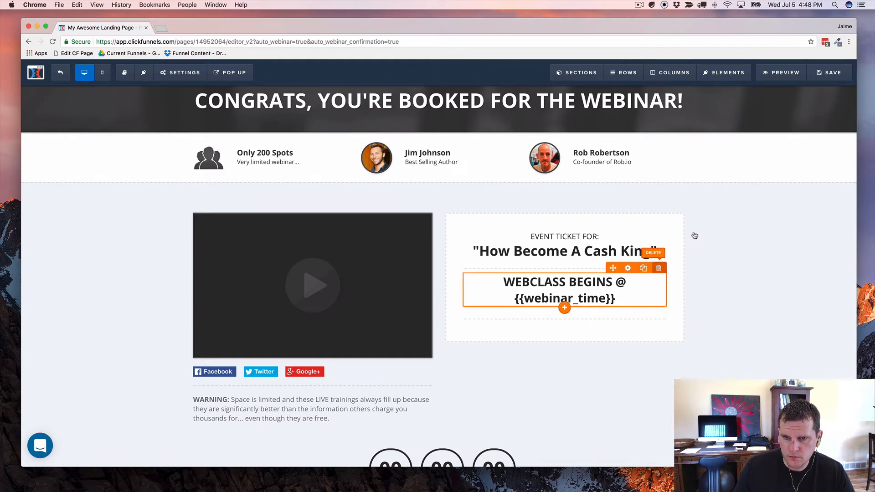
pyautogui.click(565, 310)
pyautogui.click(565, 302)
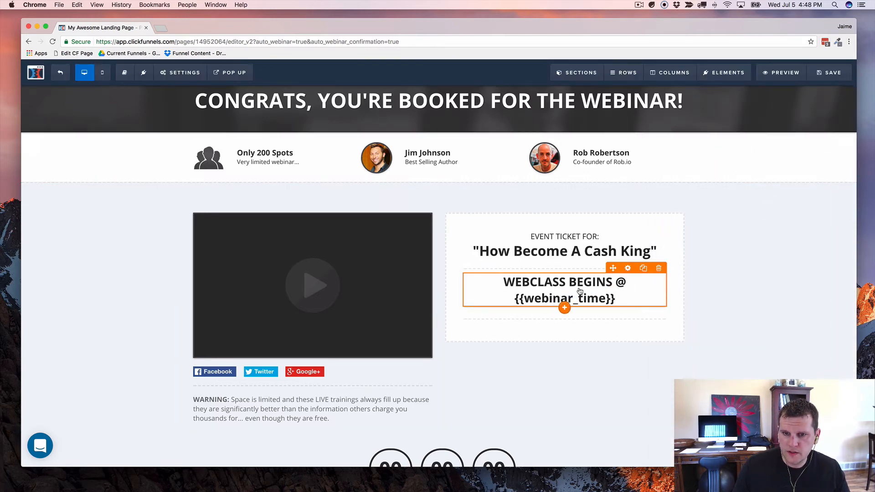
# Step: Place a Minute Timer countdown under the WEBCLASS BEGINS headline and set it to 15 minutes
pyautogui.click(565, 308)
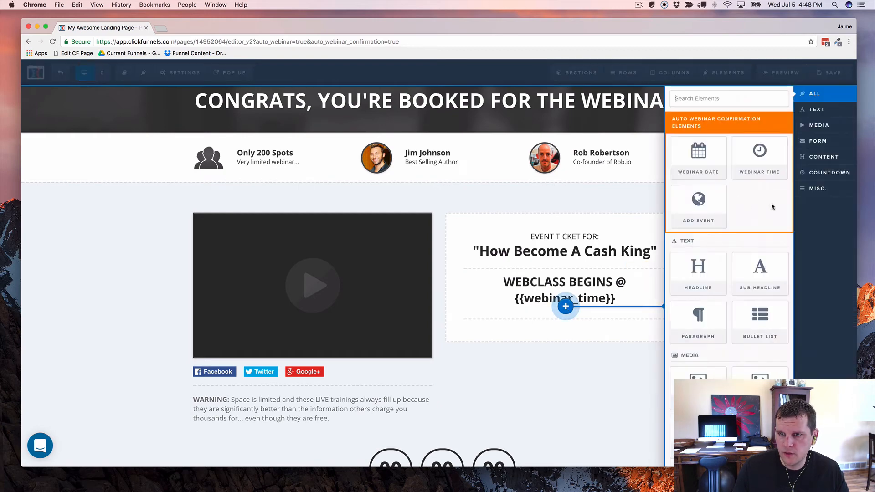
pyautogui.click(829, 173)
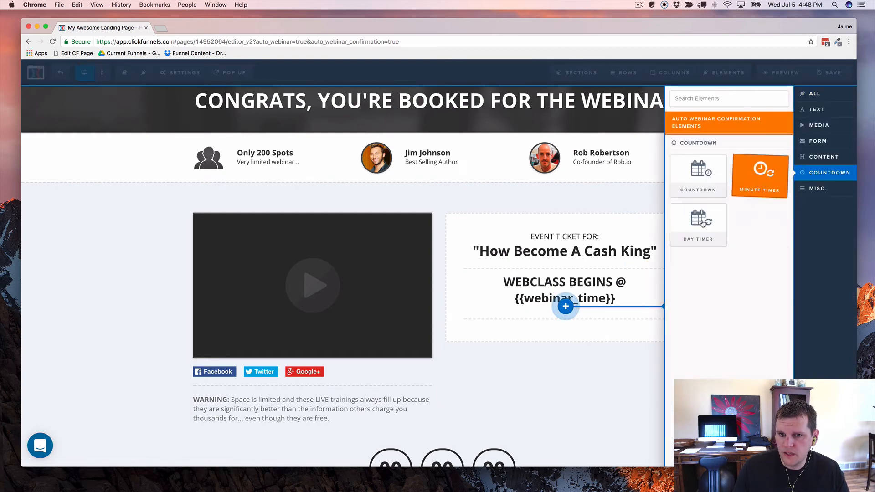
pyautogui.moveTo(703, 224); pyautogui.dragTo(571, 299)
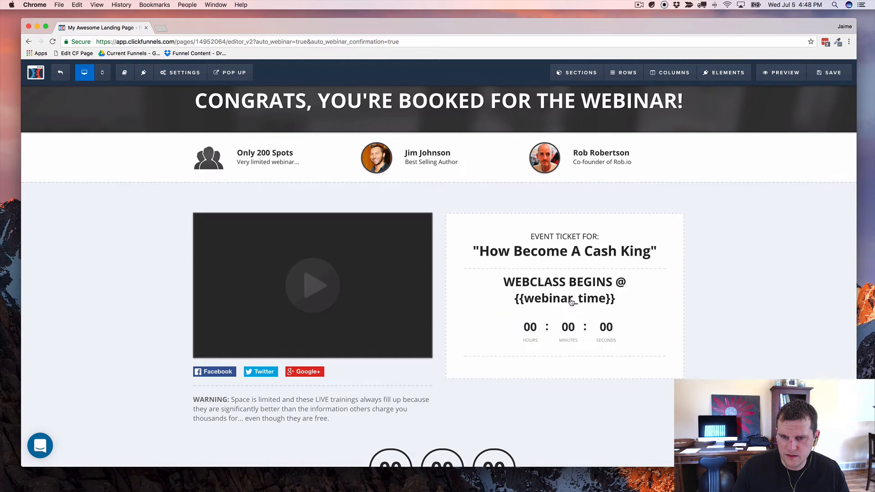
pyautogui.click(573, 330)
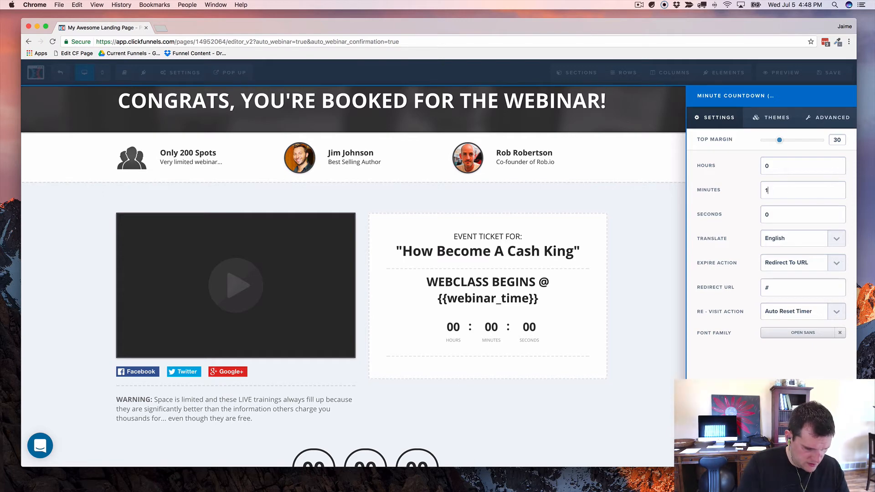
pyautogui.press('BackSpace')
pyautogui.write('15')
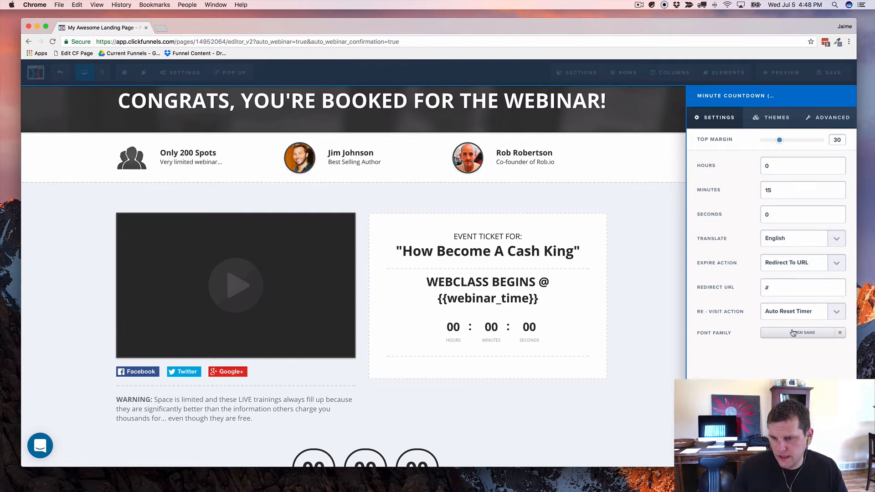
pyautogui.click(729, 456)
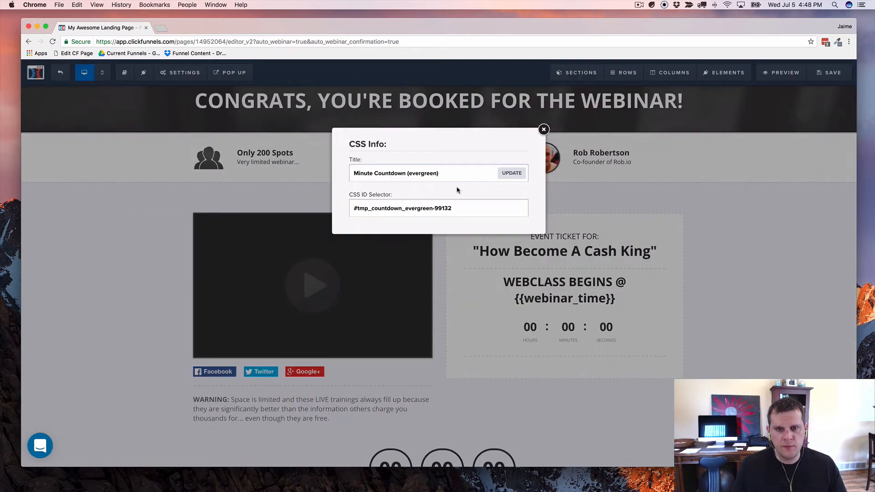
# Step: Rename the countdown's CSS title to cfe15-countdown
pyautogui.tripleClick(436, 177)
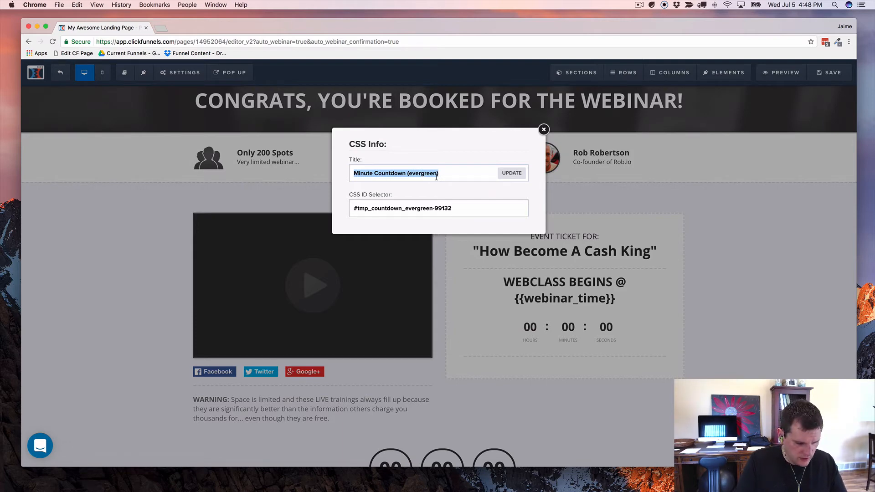
pyautogui.write('cfe15')
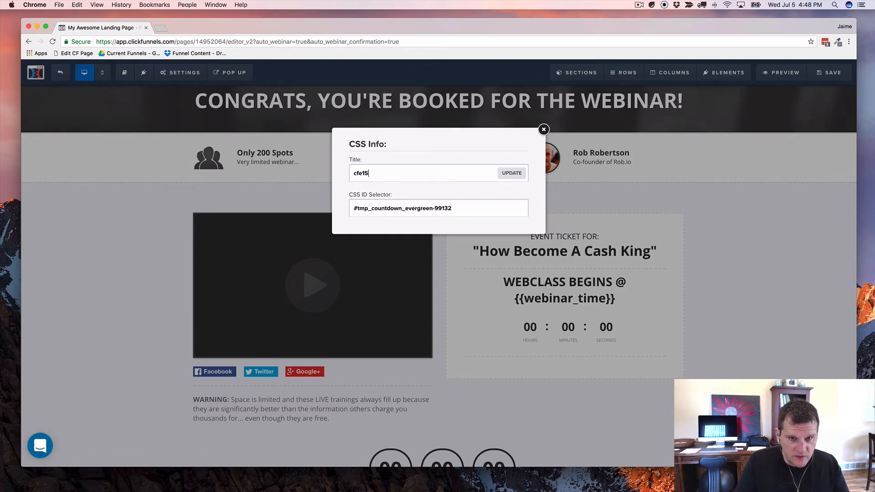
pyautogui.write('-count')
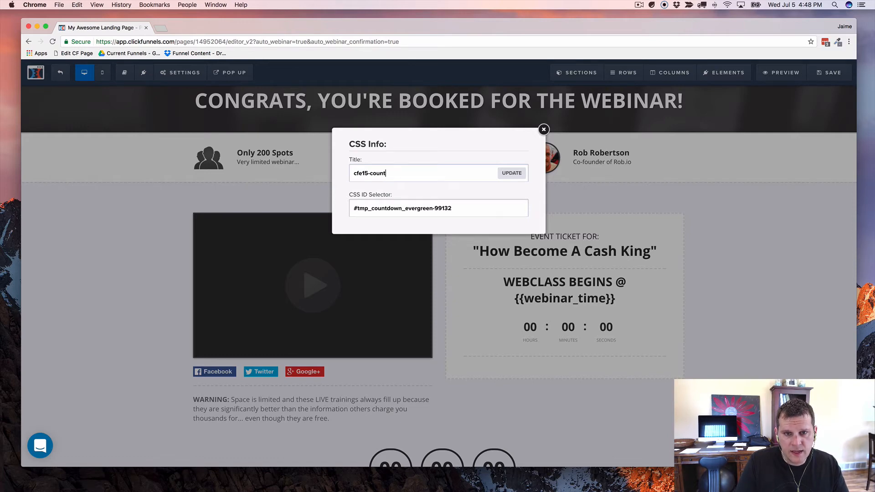
pyautogui.write('down')
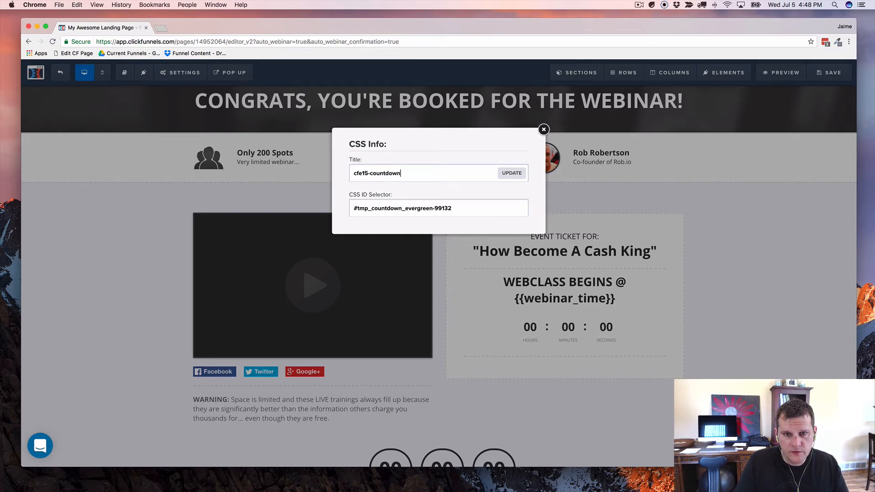
pyautogui.click(512, 174)
# Step: Reduce the countdown's top margin from 30 to 20
pyautogui.click(612, 333)
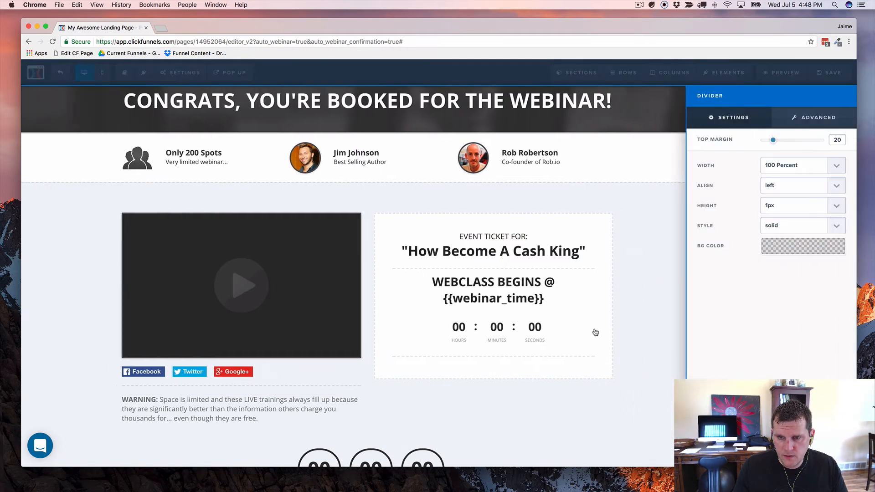
pyautogui.click(551, 334)
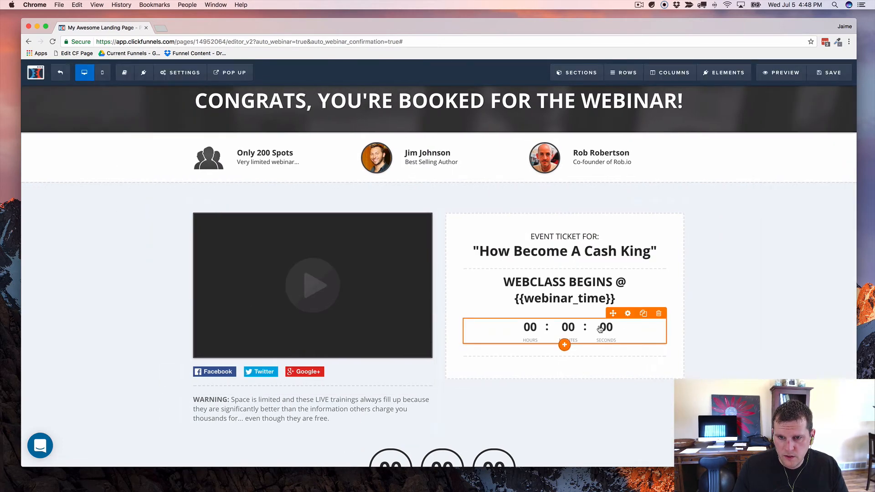
pyautogui.click(628, 313)
pyautogui.moveTo(779, 140); pyautogui.dragTo(770, 142)
pyautogui.click(568, 306)
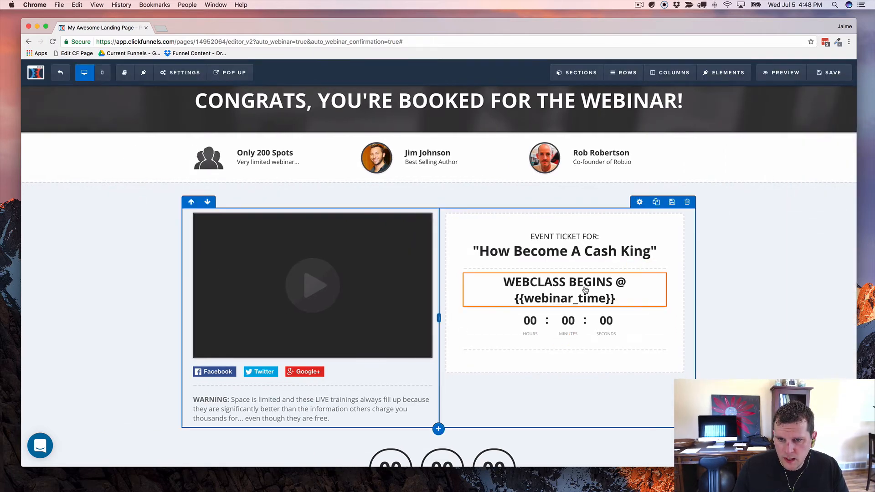
pyautogui.click(629, 269)
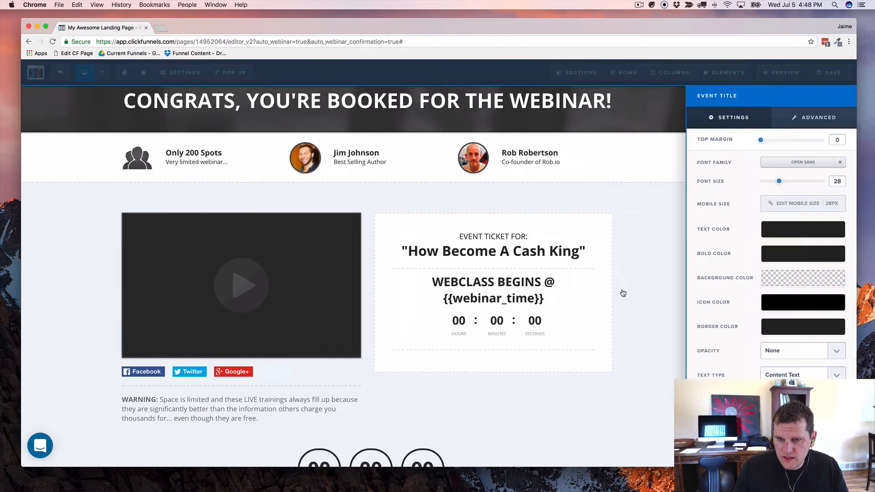
# Step: Change the WEBCLASS BEGINS headline's CSS title from 'event title' to cfe150-time
pyautogui.click(731, 454)
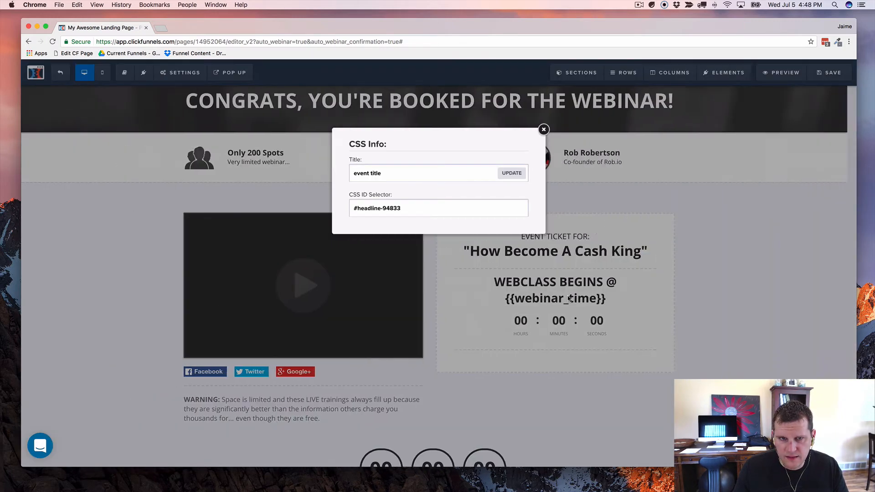
pyautogui.tripleClick(377, 177)
pyautogui.write('cf')
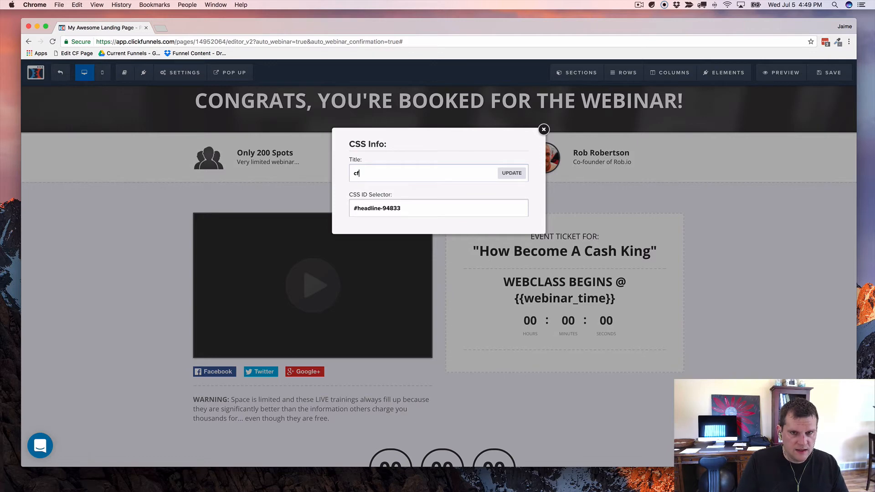
pyautogui.write('e150-')
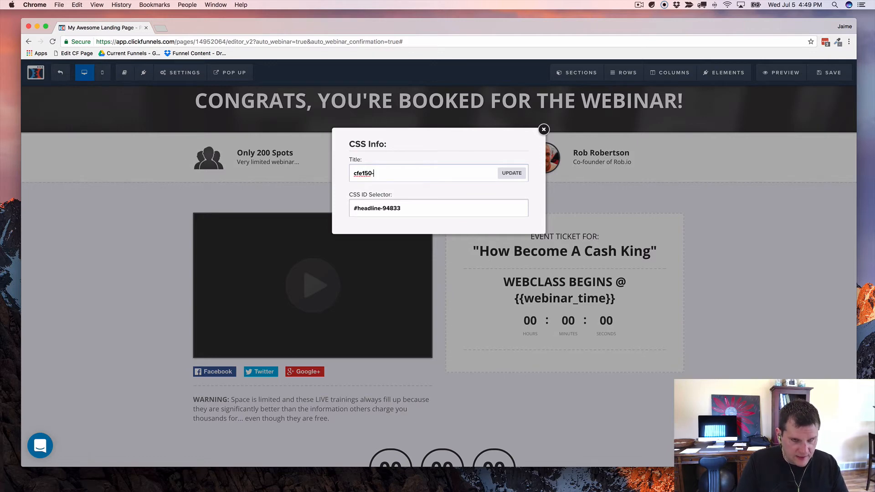
pyautogui.press('BackSpace')
pyautogui.press('BackSpace')
pyautogui.write('-t')
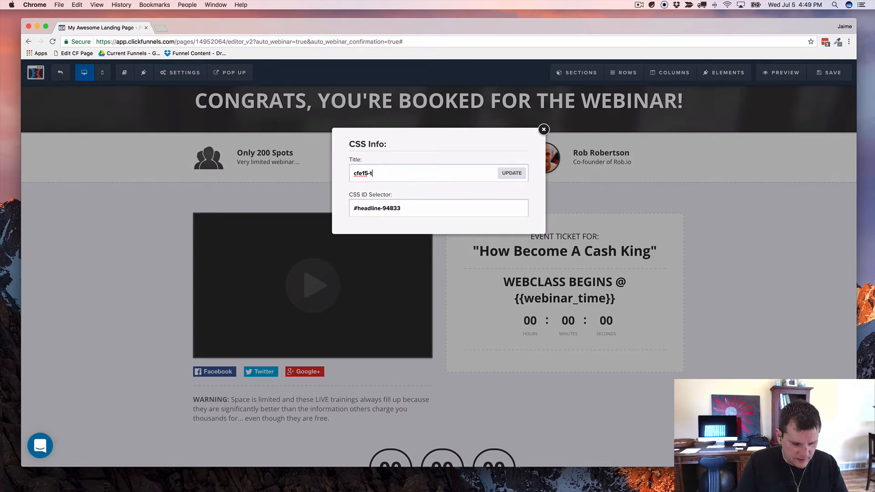
pyautogui.write('ime')
pyautogui.click(511, 173)
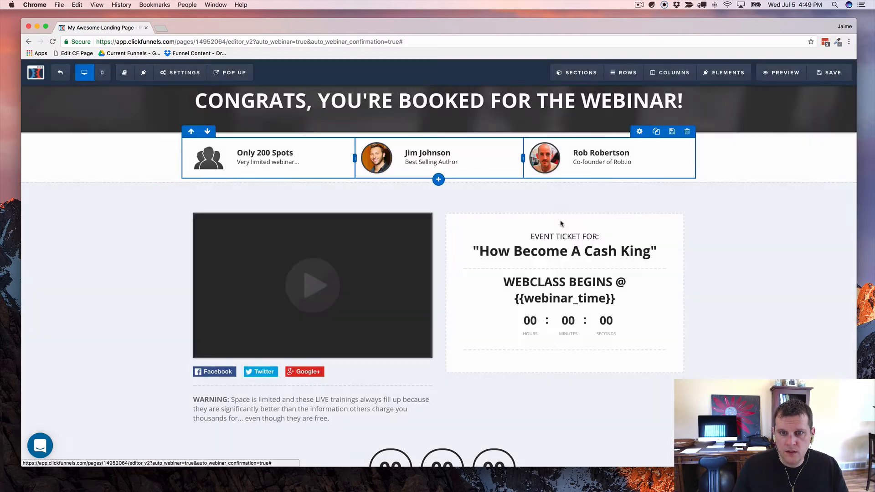
pyautogui.scroll(-1, 634, 283)
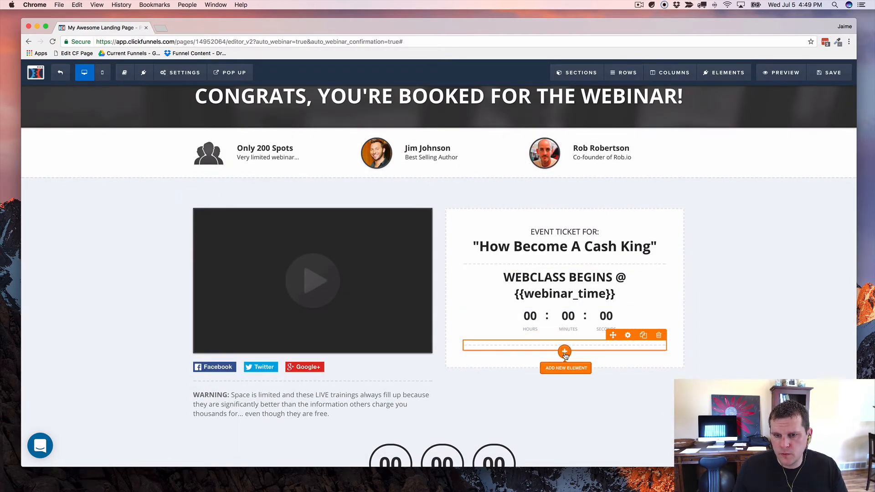
# Step: Add a paragraph below the countdown reading 'Your webclass will begin when the timer reaches 00:00:00'
pyautogui.click(564, 352)
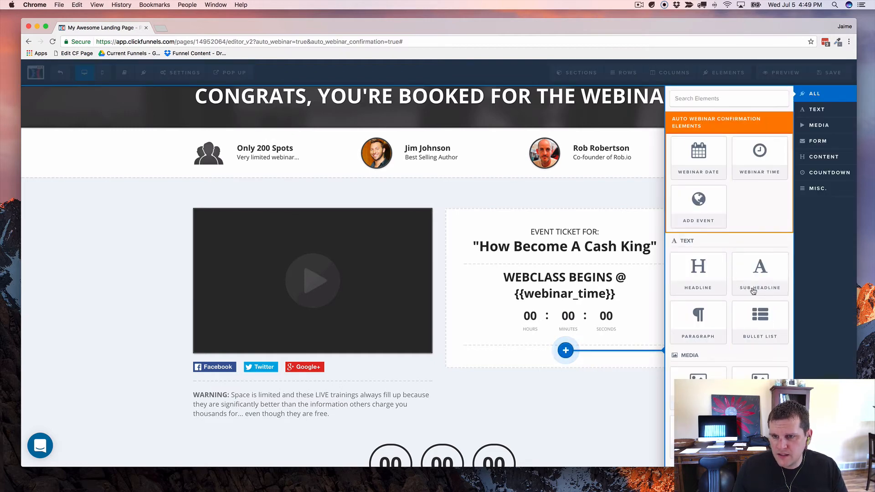
pyautogui.click(702, 320)
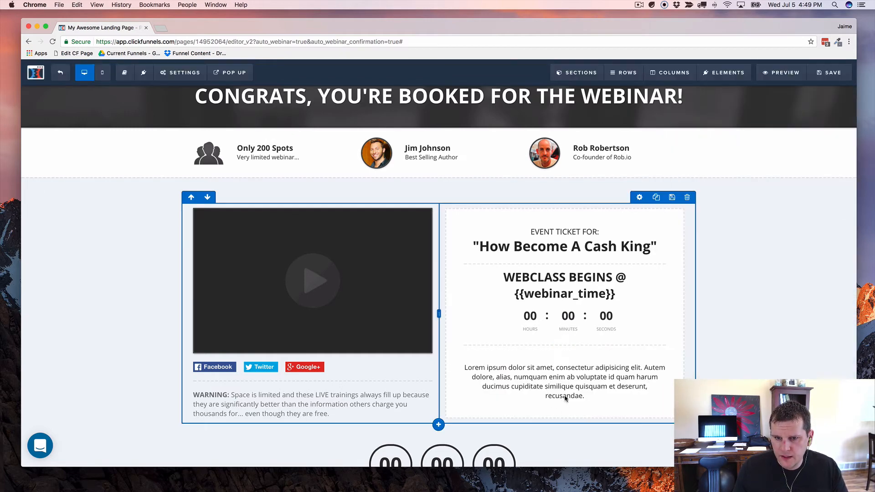
pyautogui.click(570, 385)
pyautogui.write('Yo')
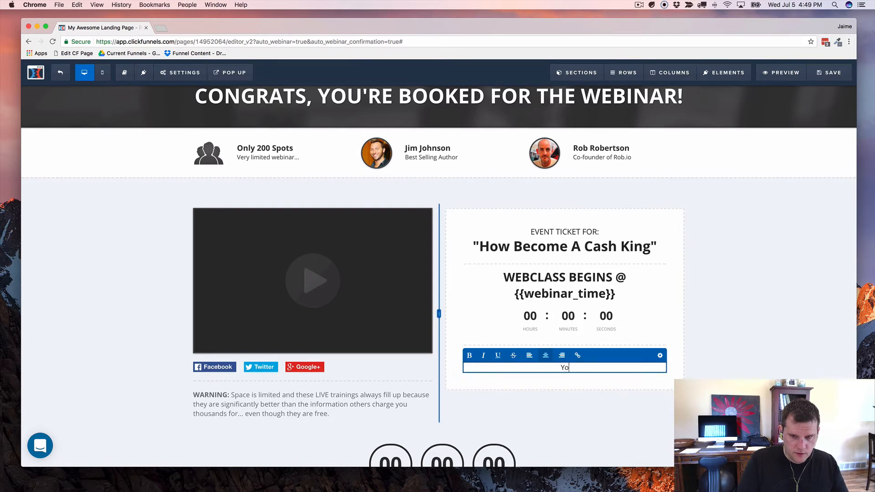
pyautogui.write('ur webcla')
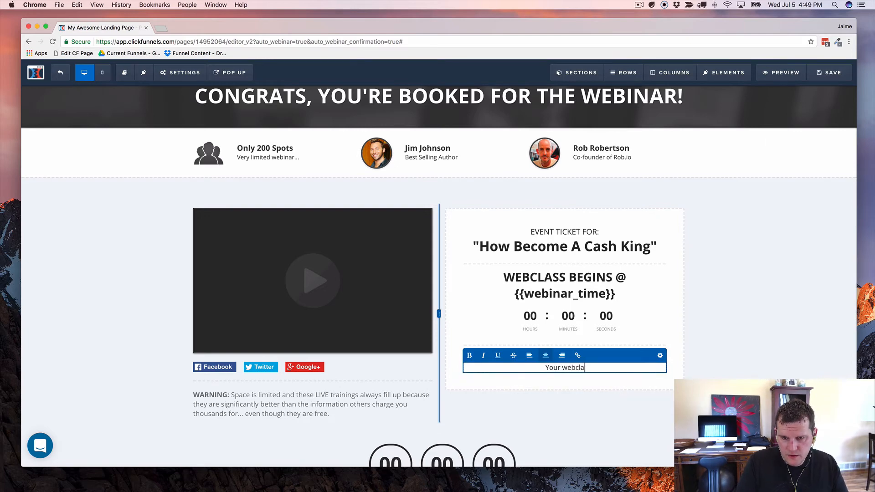
pyautogui.write('ss will beg')
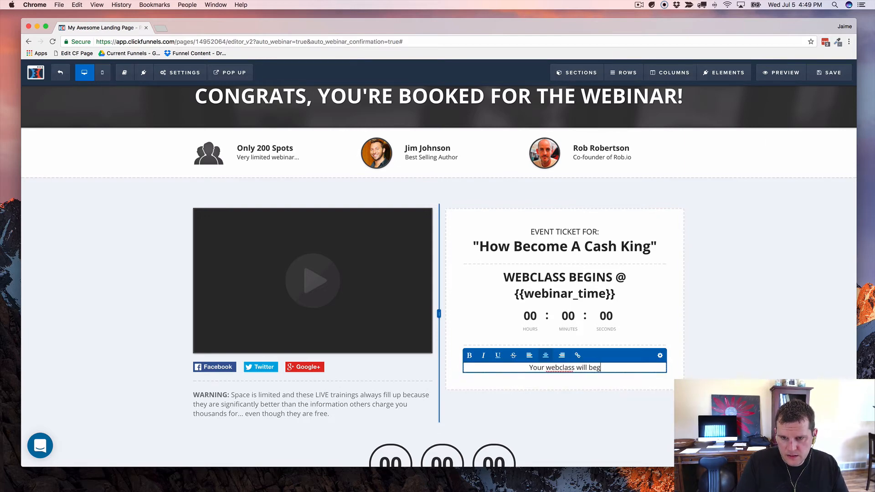
pyautogui.write('in when the tim')
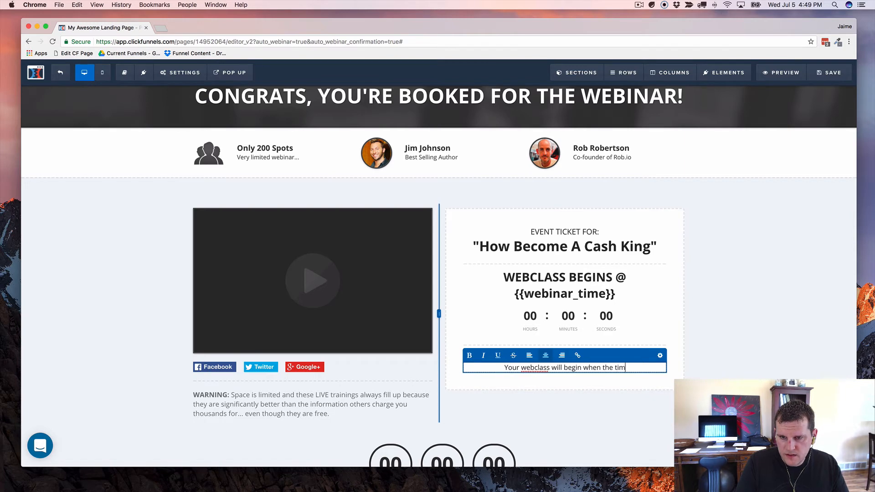
pyautogui.write('er reaches')
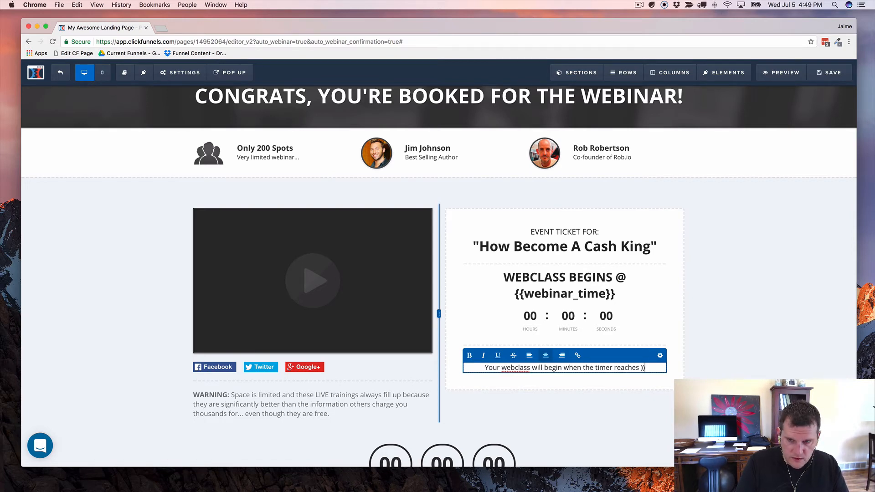
pyautogui.write(' 00:00::')
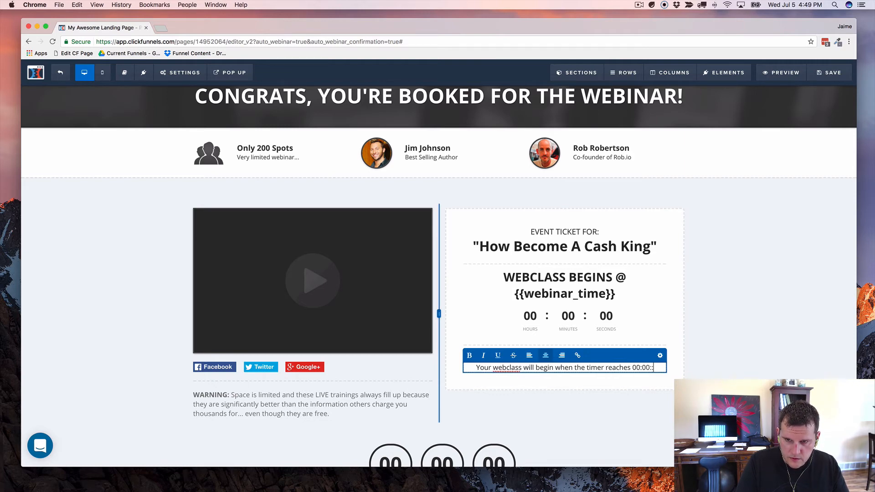
pyautogui.press('BackSpace')
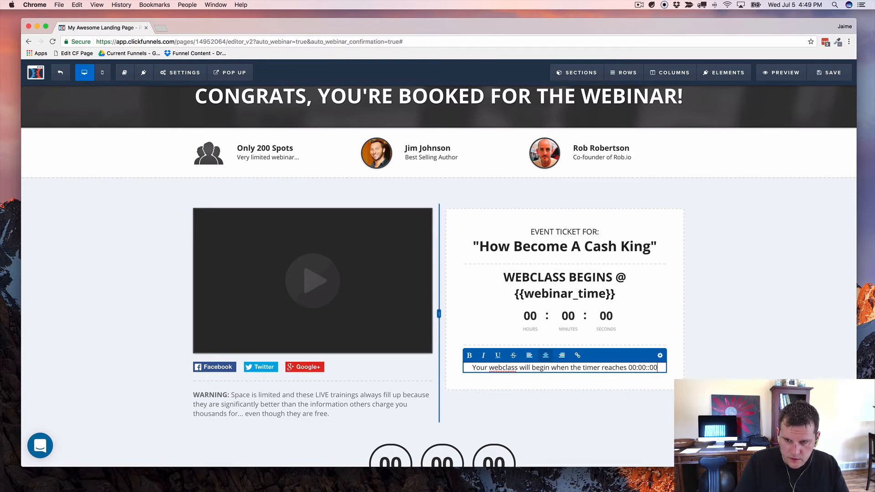
pyautogui.write('00')
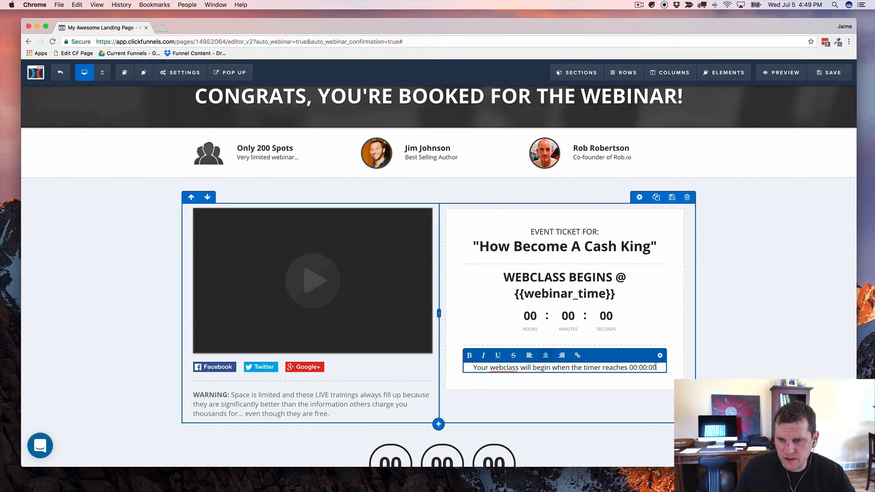
# Step: Make the whole timer message line bold
pyautogui.moveTo(655, 366); pyautogui.dragTo(470, 365)
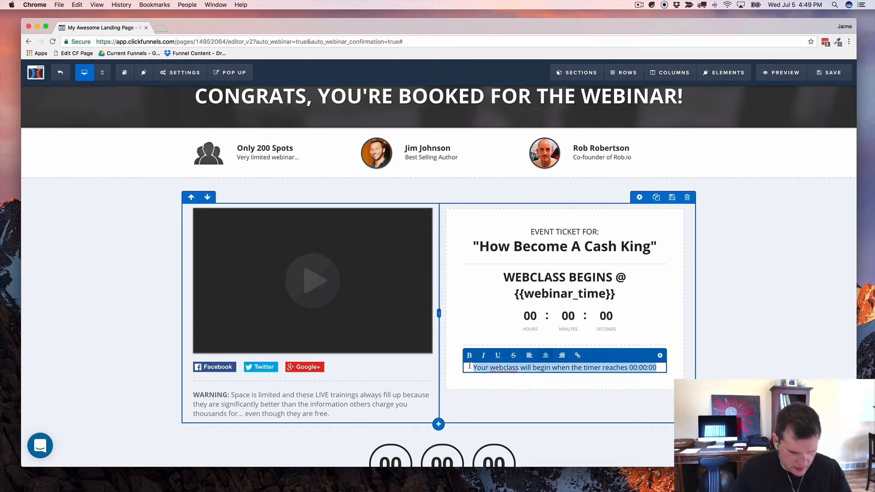
pyautogui.press('super+b')
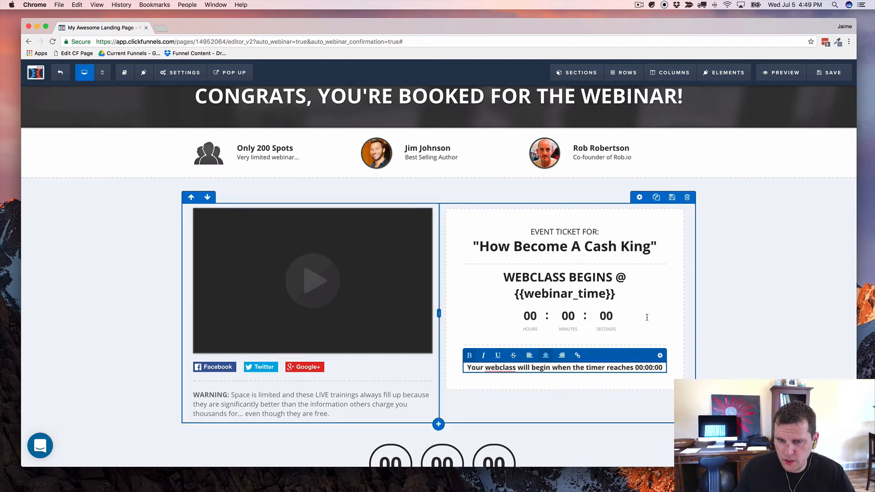
pyautogui.click(670, 324)
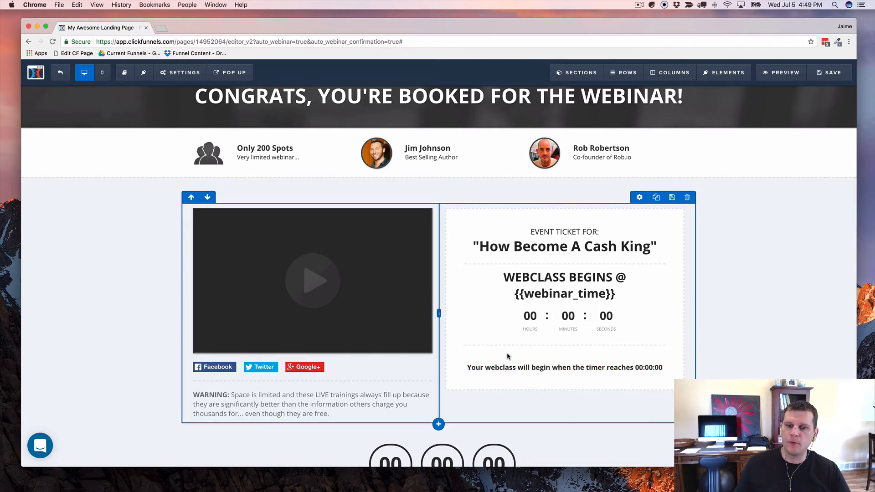
# Step: Replace 'Your webclass will begin' with 'You'll be automatically redirected to the broadcast room' in the note
pyautogui.click(489, 371)
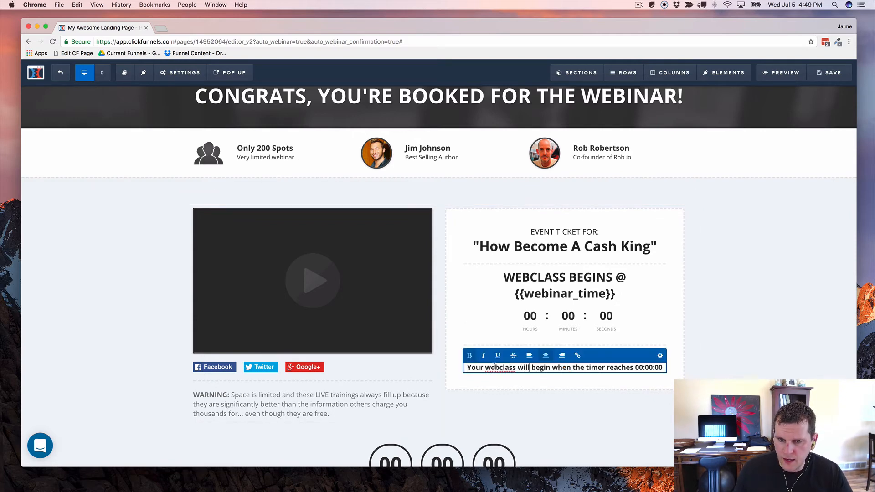
pyautogui.moveTo(529, 367); pyautogui.dragTo(456, 365)
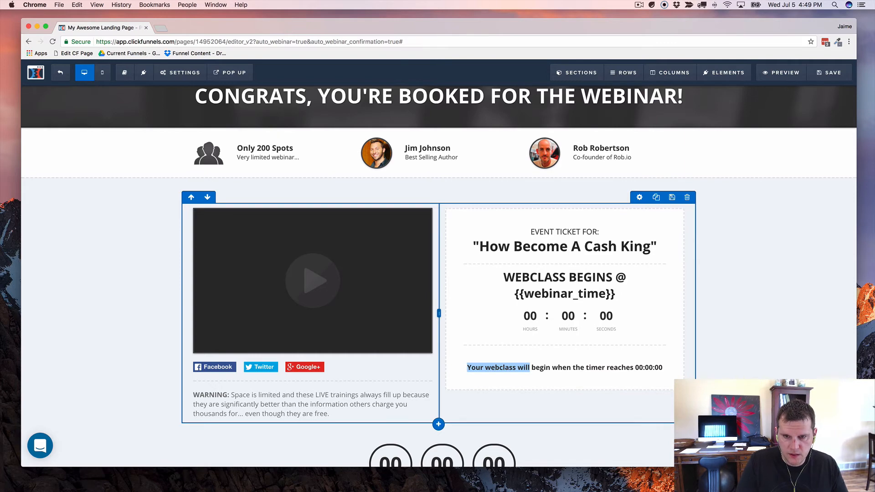
pyautogui.click(529, 368)
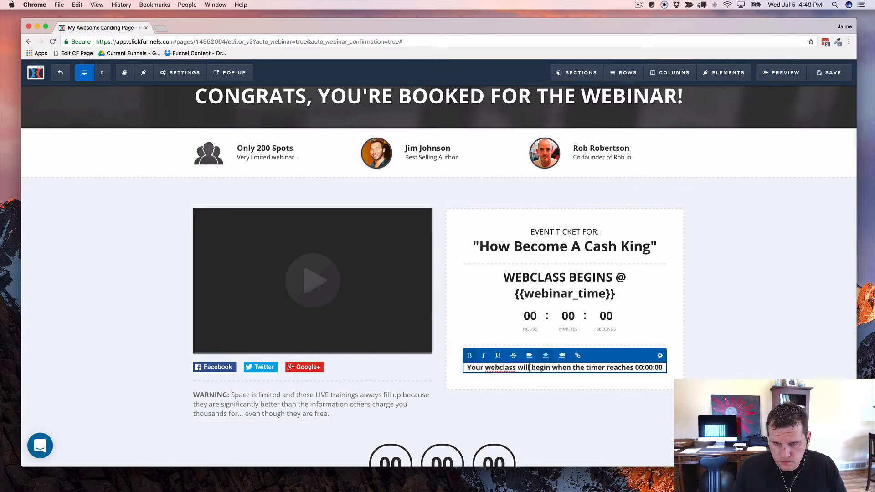
pyautogui.moveTo(550, 369); pyautogui.dragTo(474, 367)
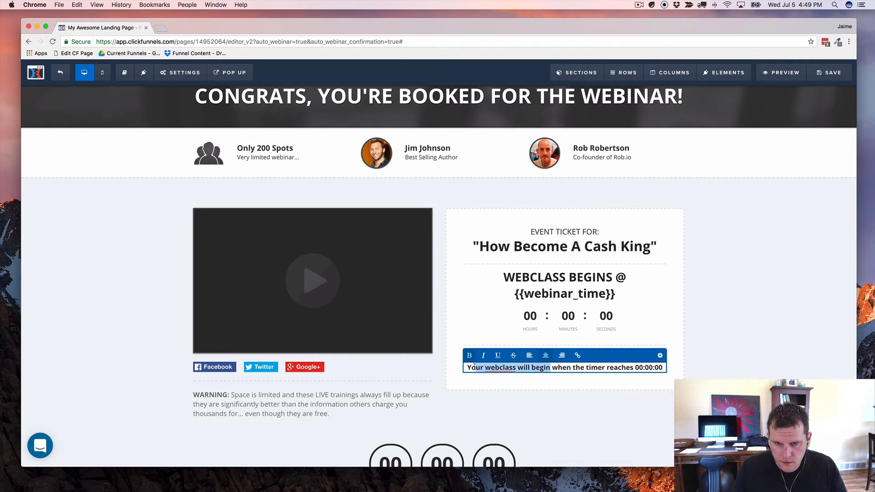
pyautogui.write("You'll be a")
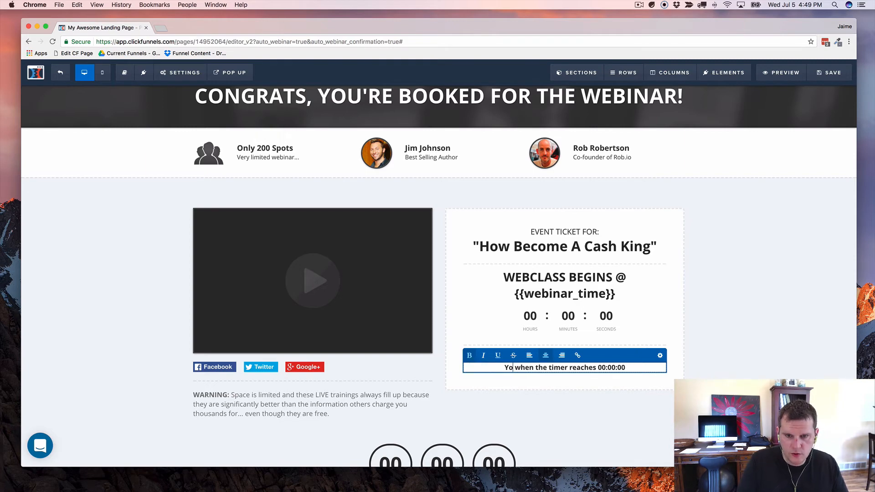
pyautogui.write('ut')
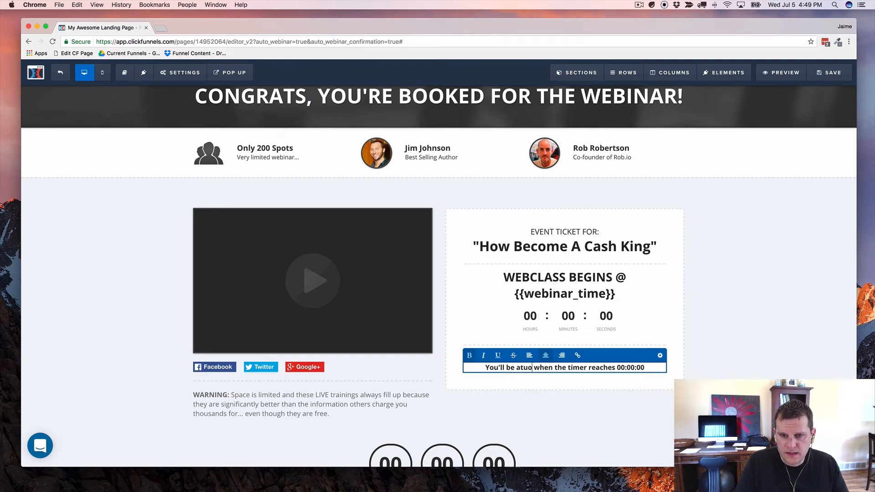
pyautogui.write('omatically red')
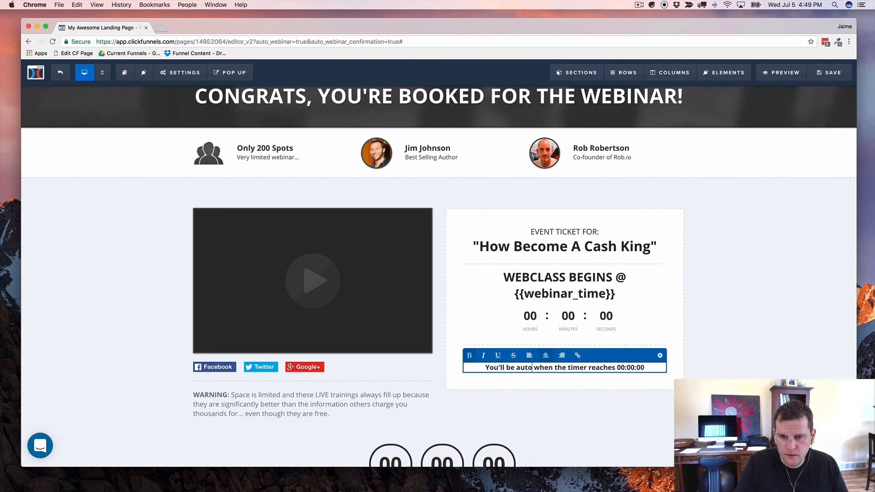
pyautogui.write('irected to the')
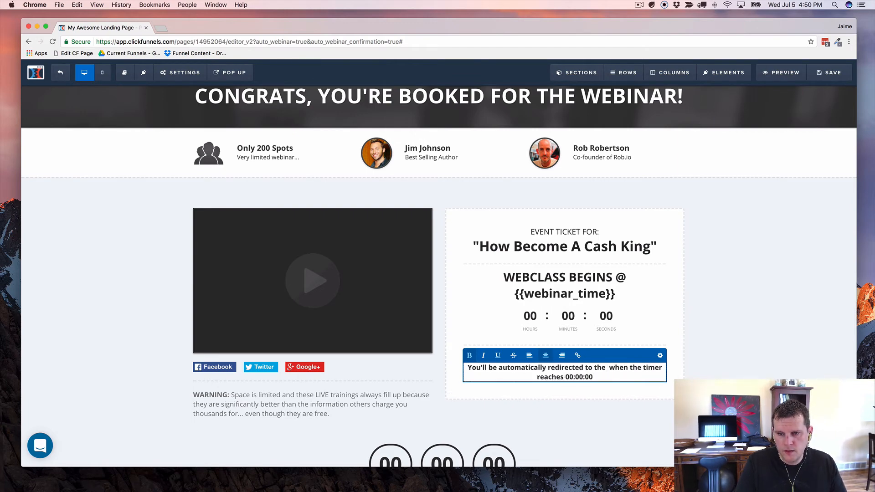
pyautogui.write(' webclass')
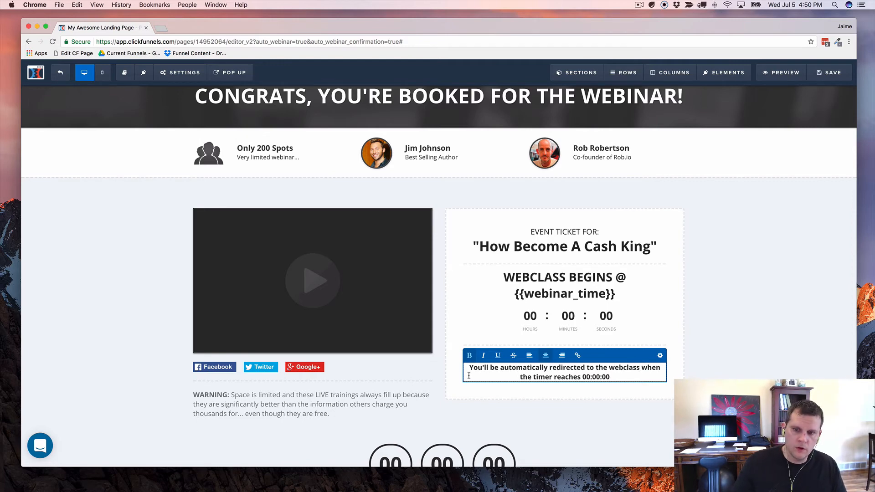
pyautogui.press('BackSpace')
pyautogui.press('BackSpace')
pyautogui.press('BackSpace')
pyautogui.press('BackSpace')
pyautogui.press('BackSpace')
pyautogui.press('BackSpace')
pyautogui.press('BackSpace')
pyautogui.press('BackSpace')
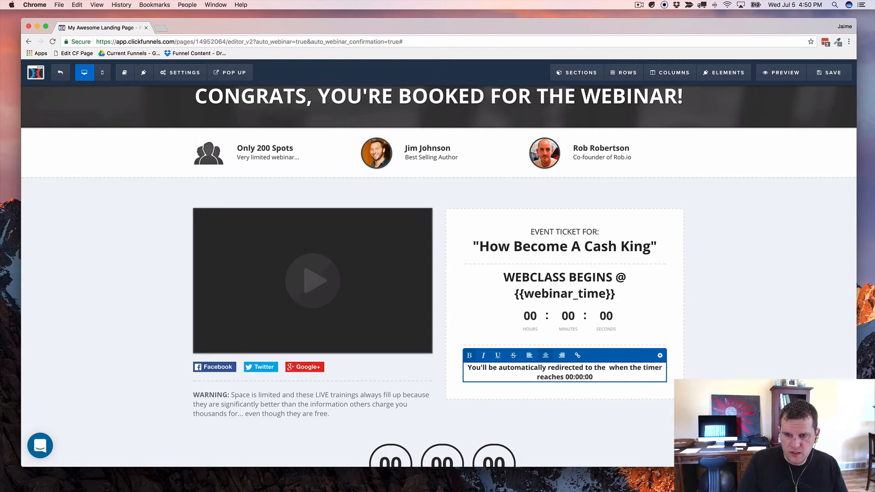
pyautogui.write('broadcast r')
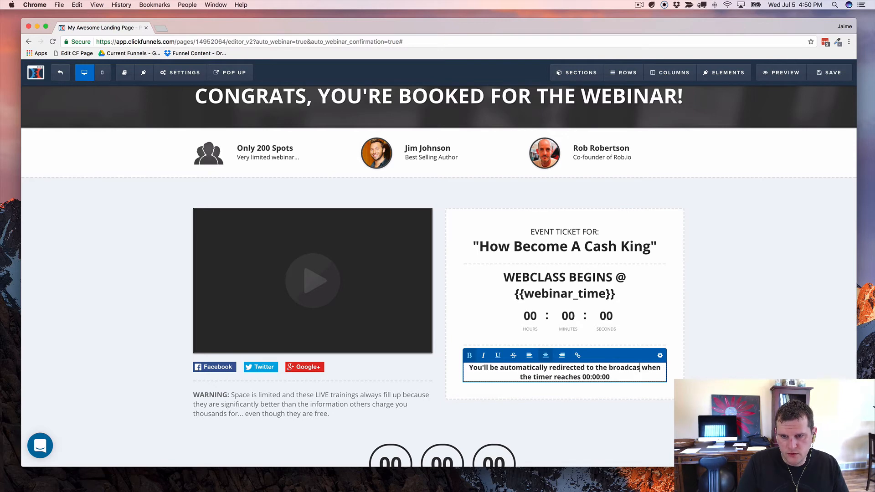
pyautogui.write('oom')
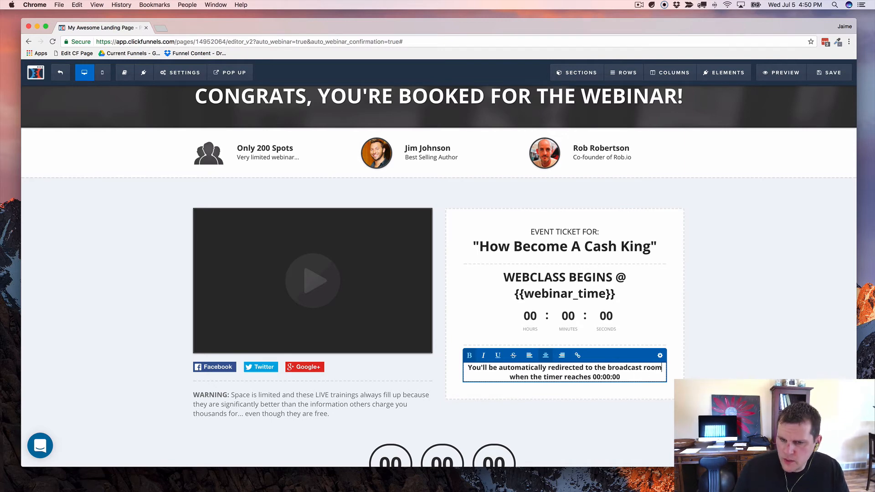
pyautogui.click(726, 308)
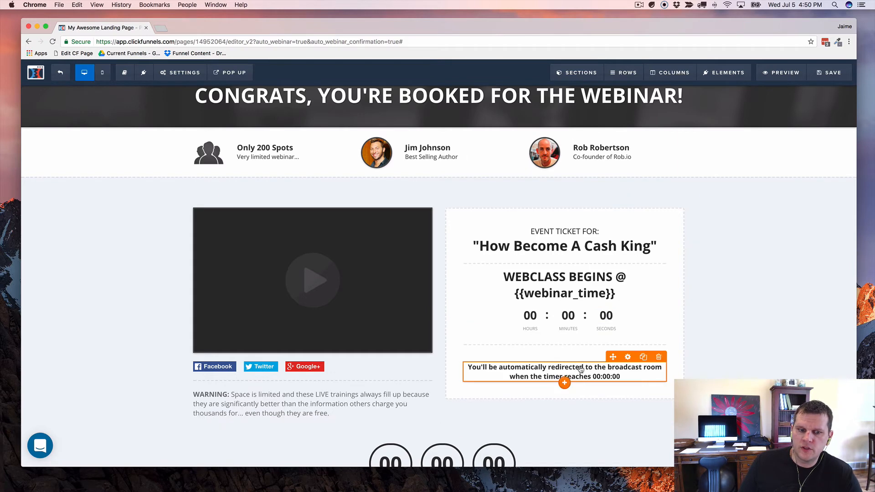
# Step: Delete the large countdown below the ticket section and its leftover empty row so the footer follows
pyautogui.scroll(-3, 364, 277)
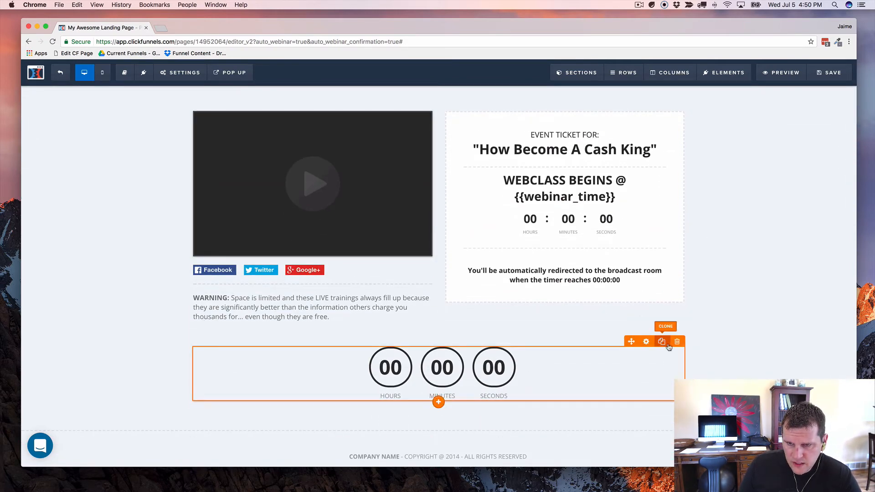
pyautogui.click(678, 342)
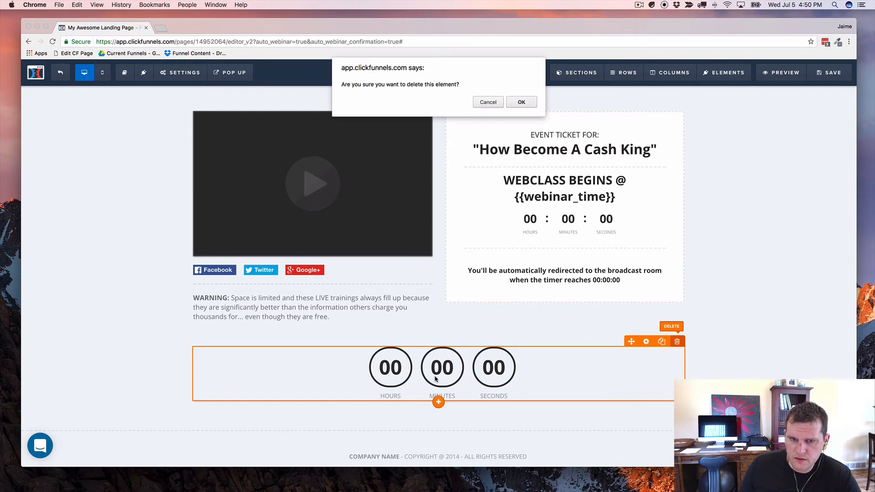
pyautogui.click(521, 102)
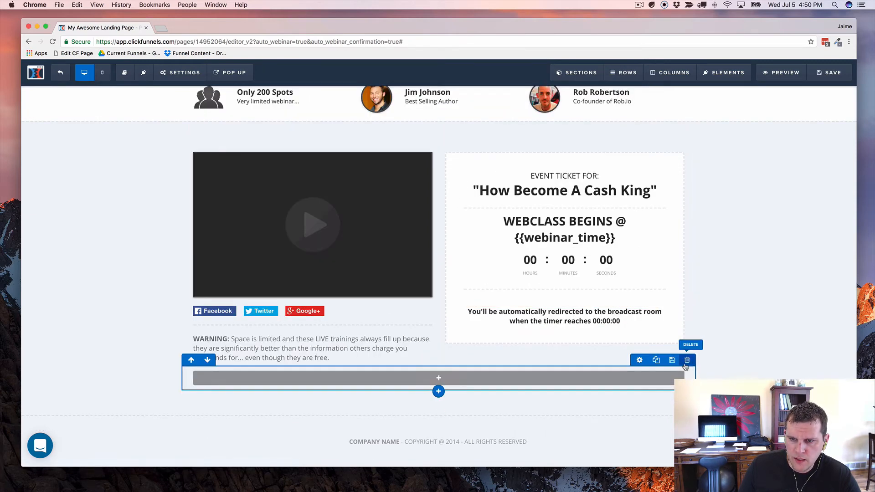
pyautogui.click(687, 361)
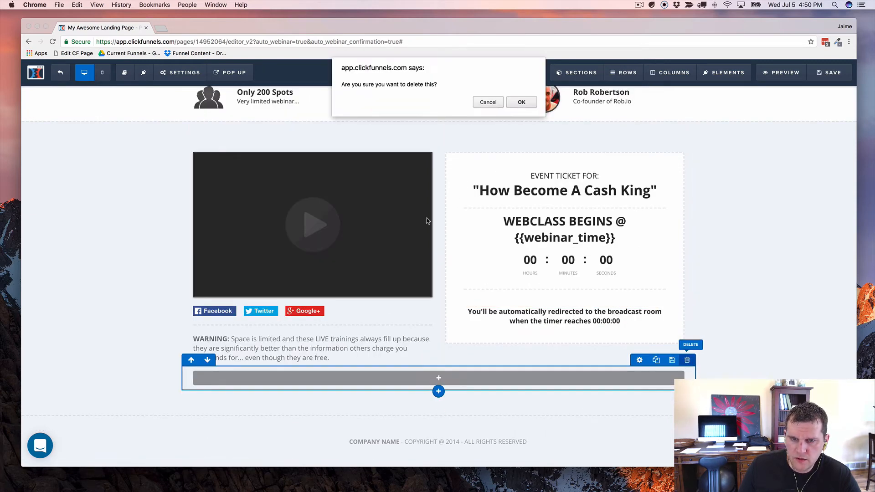
pyautogui.click(521, 102)
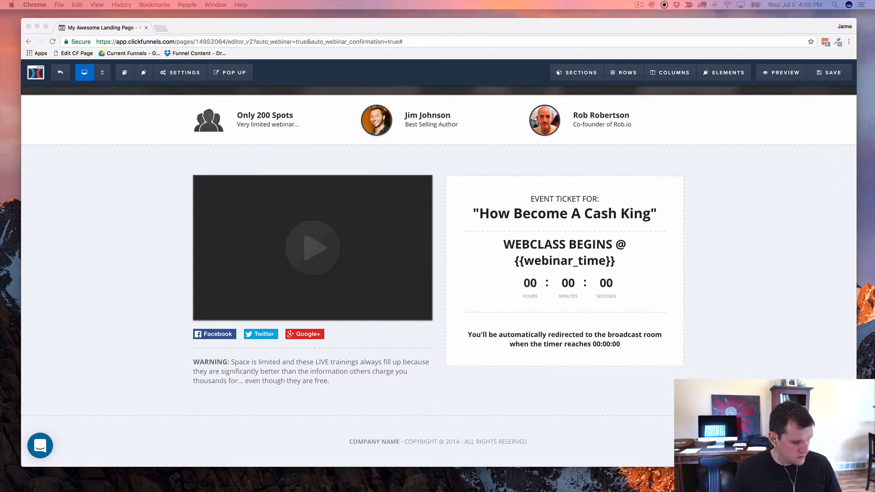
pyautogui.click(115, 230)
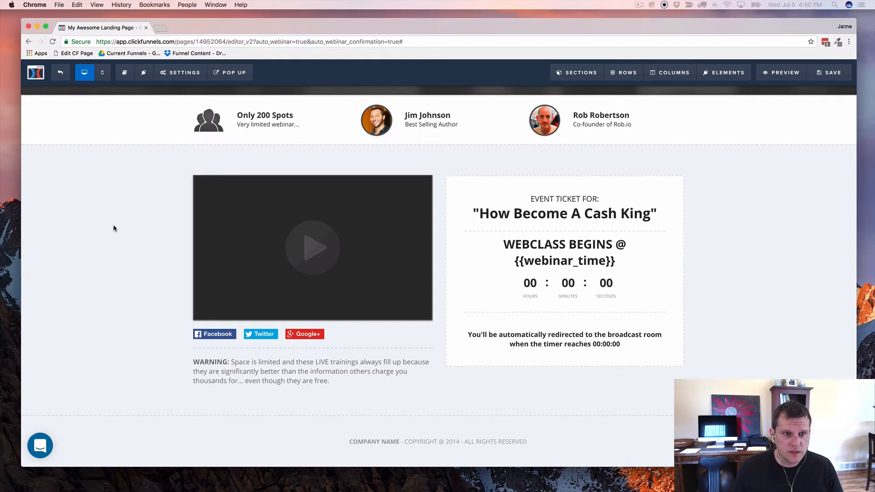
# Step: Paste the countdown script, ending with its .is-countdown style block, into the page's Header Code
pyautogui.click(179, 77)
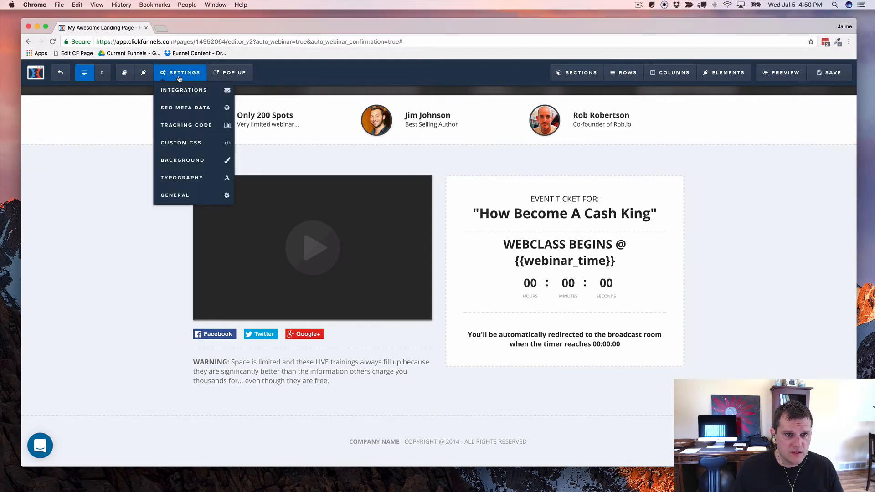
pyautogui.click(180, 127)
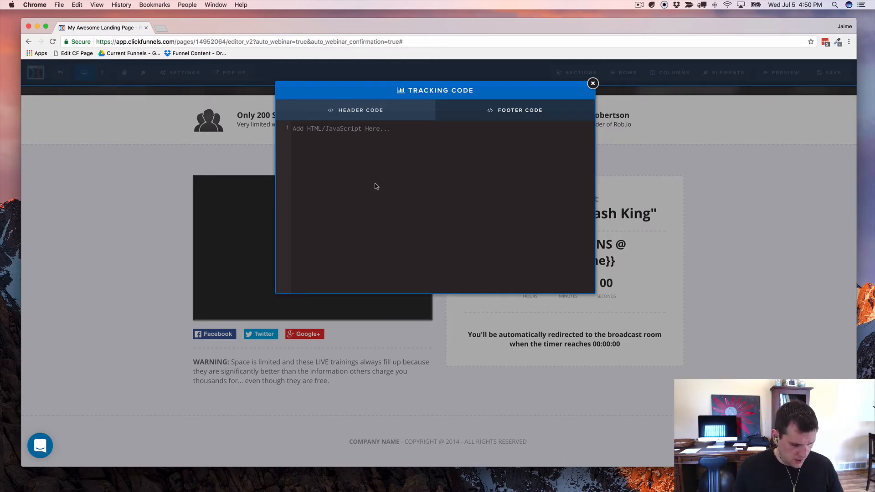
pyautogui.press('super+v')
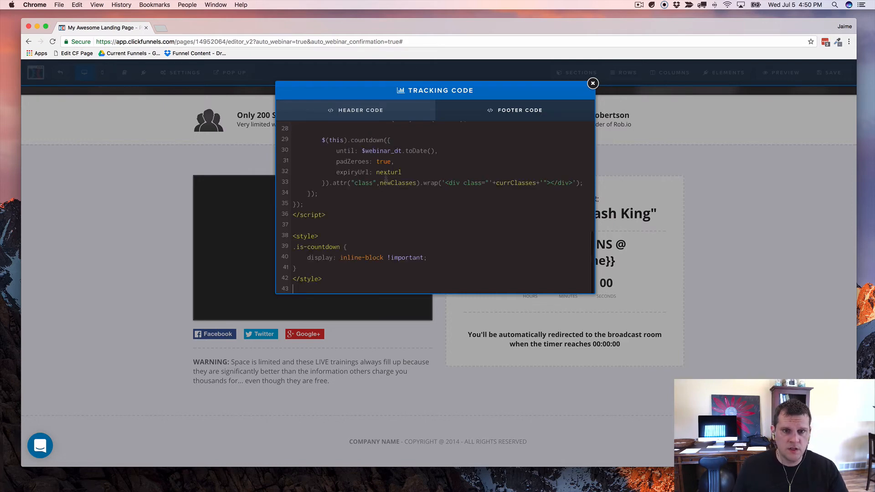
pyautogui.click(702, 168)
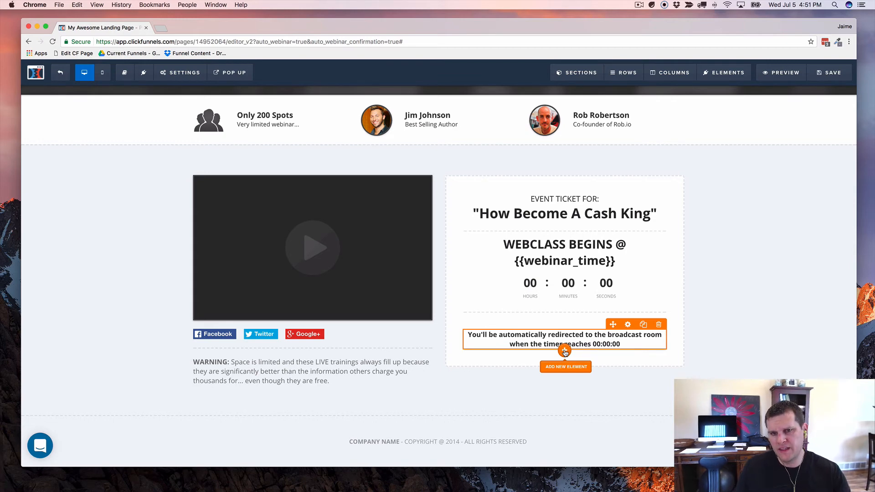
# Step: Add a button under the redirect note with the text 'Go To The Broadcast Room'
pyautogui.click(564, 351)
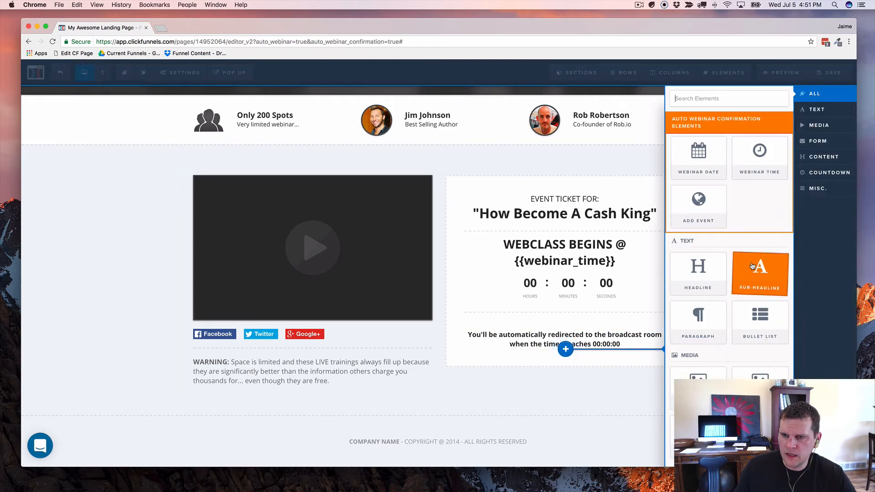
pyautogui.scroll(-3, 755, 266)
pyautogui.scroll(-1, 709, 364)
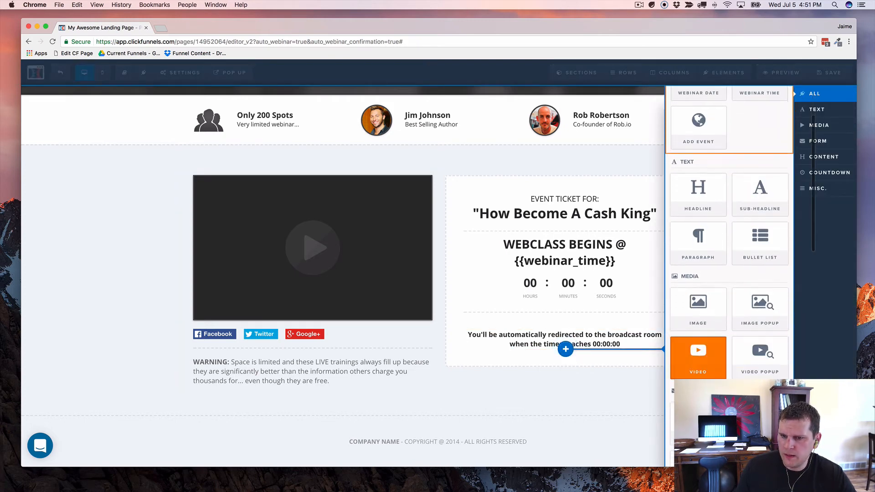
pyautogui.click(698, 422)
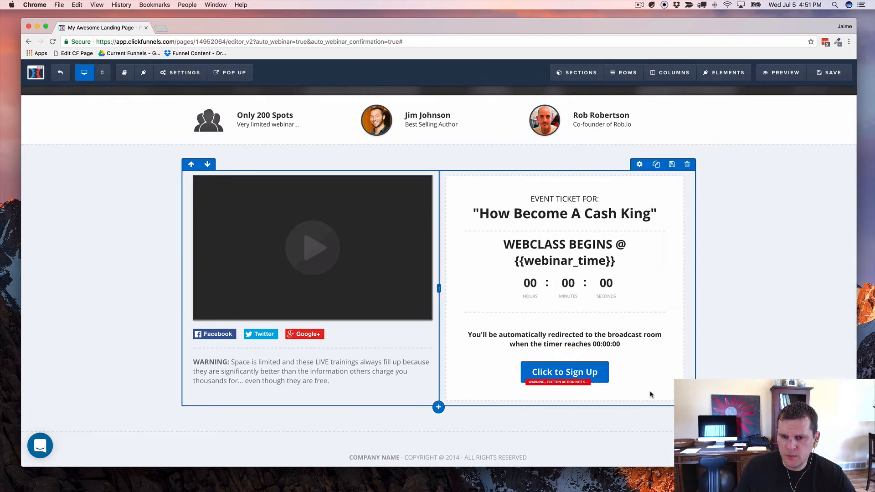
pyautogui.click(580, 374)
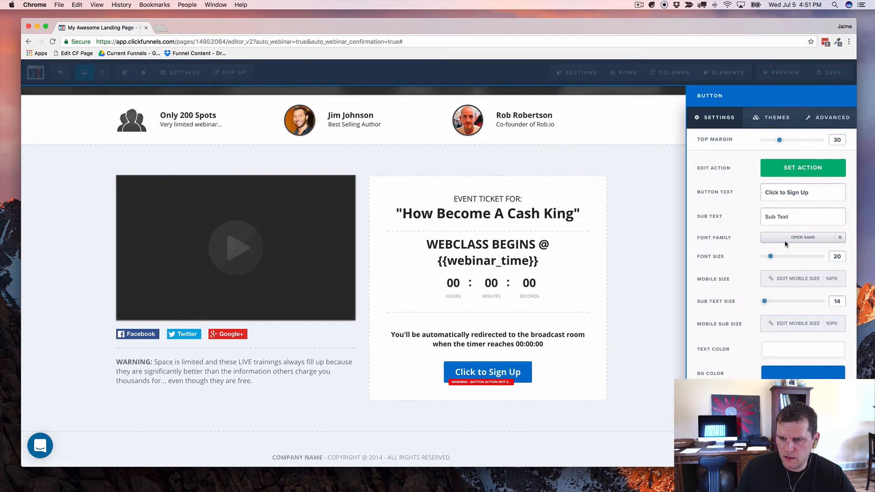
pyautogui.moveTo(805, 194); pyautogui.dragTo(712, 197)
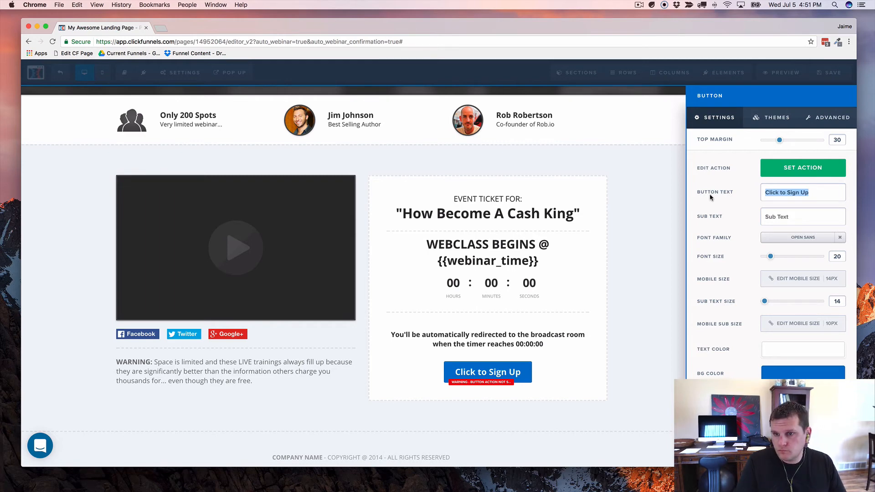
pyautogui.press('BackSpace')
pyautogui.write('Go t')
pyautogui.press('BackSpace')
pyautogui.write('T')
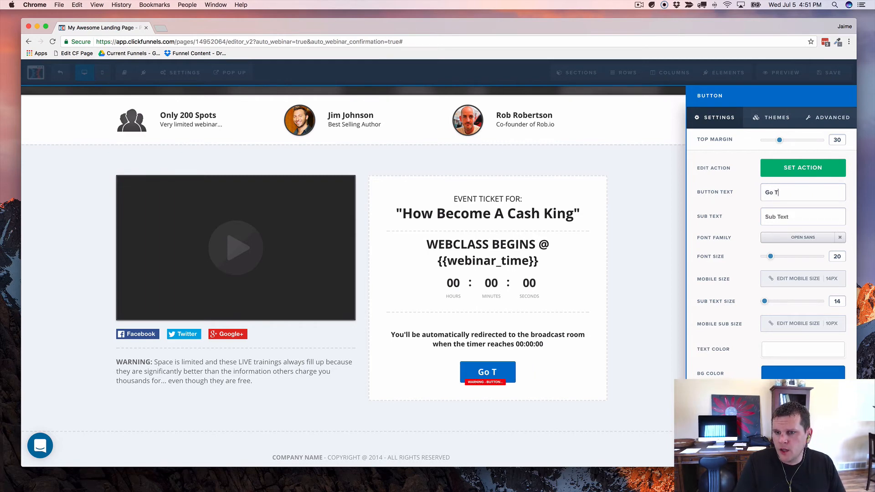
pyautogui.write('o ')
pyautogui.write('The Bro')
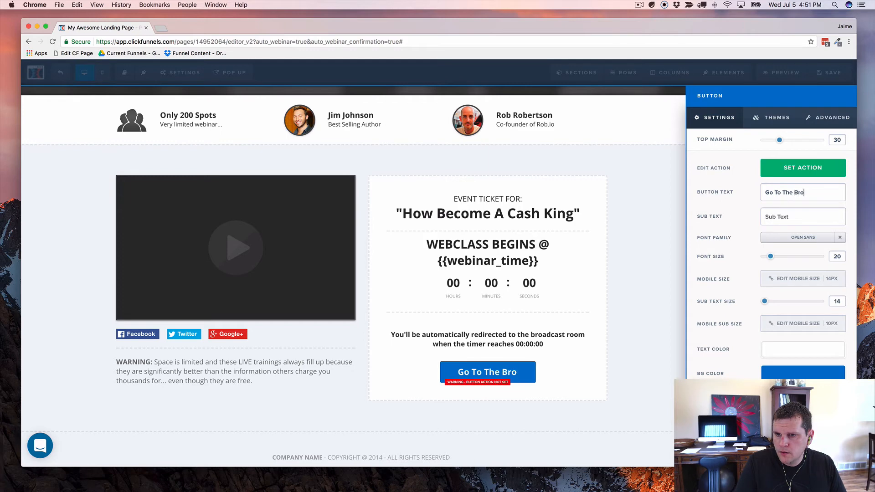
pyautogui.write('adcast Room')
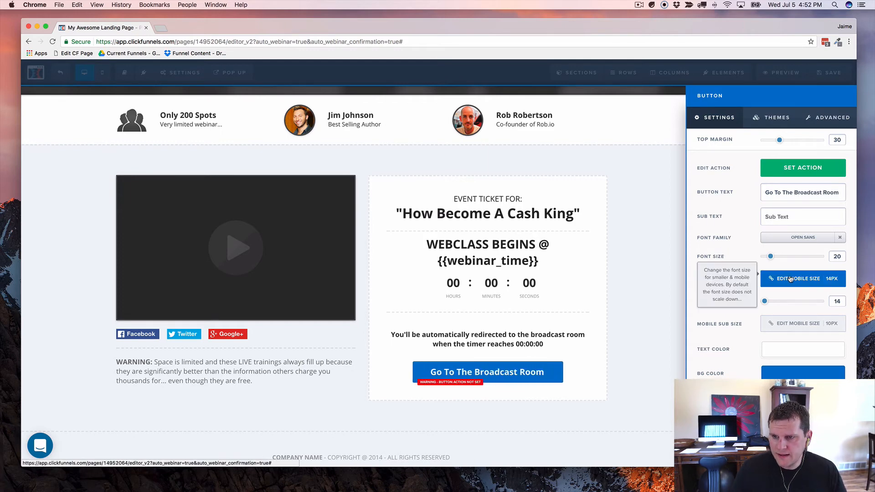
# Step: Set the button's action to Go To Next Step In Funnel
pyautogui.click(806, 170)
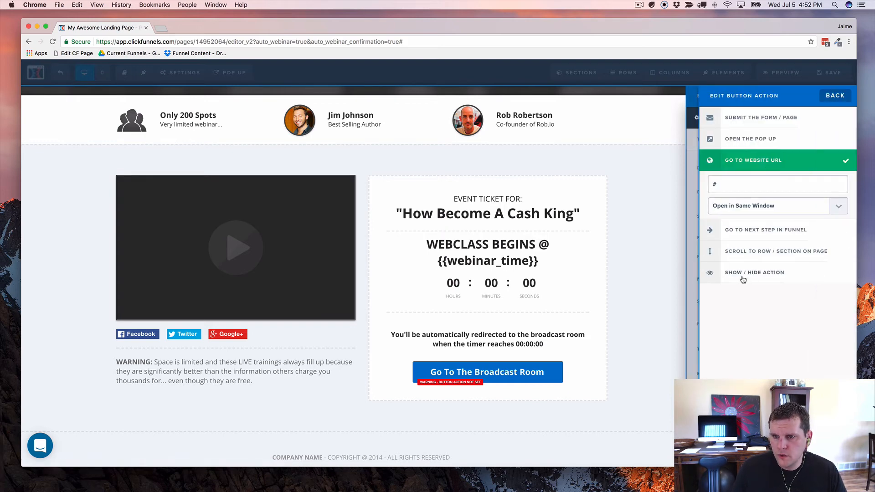
pyautogui.click(753, 234)
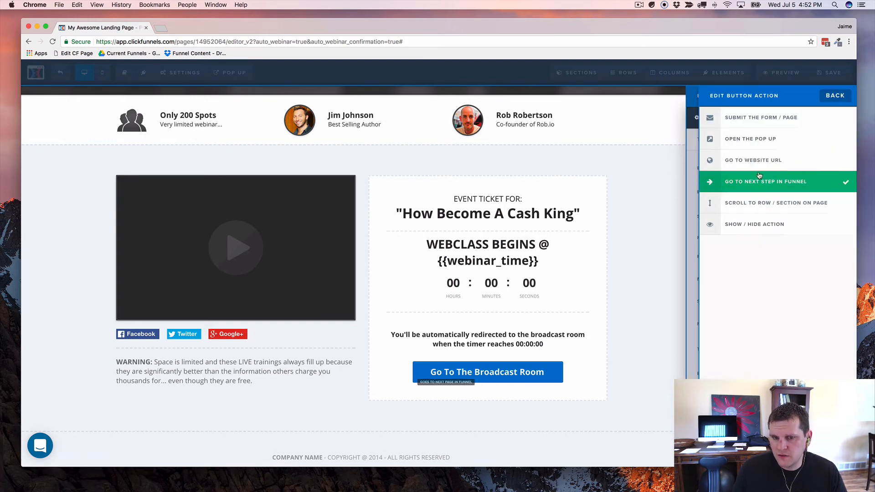
pyautogui.click(835, 97)
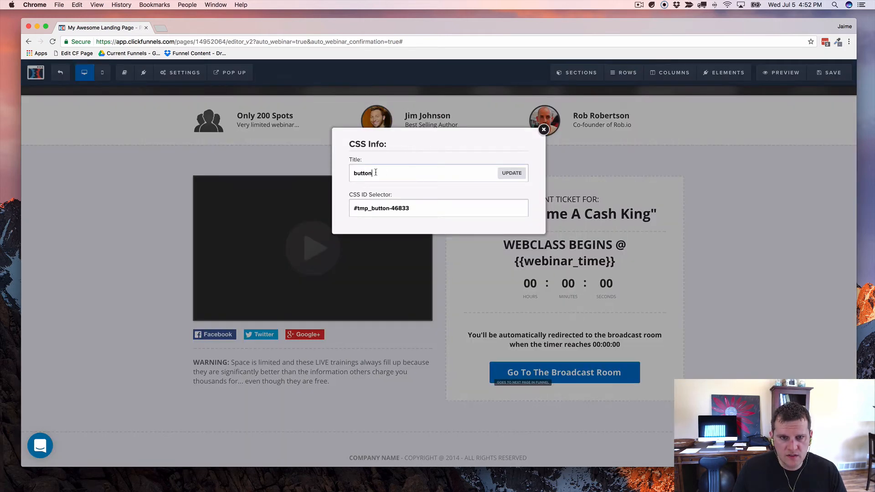
# Step: Give the button the CSS title next-url-link, then hide it from the page
pyautogui.doubleClick(375, 172)
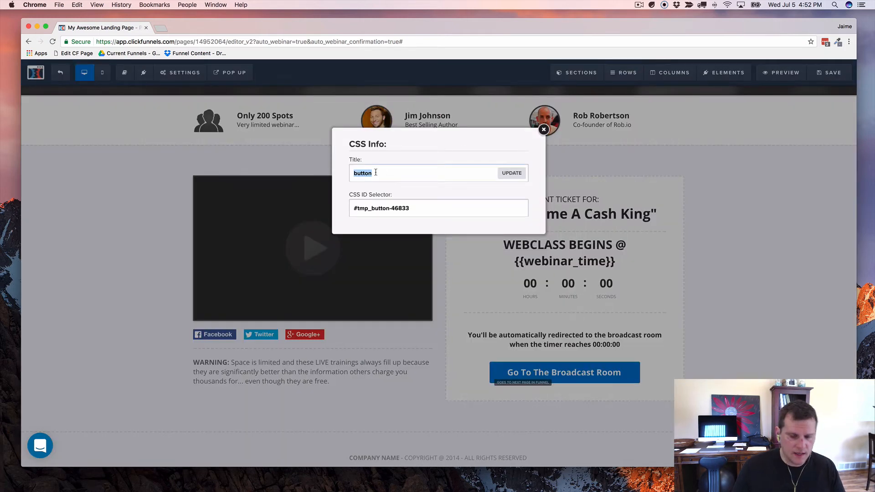
pyautogui.write('next-url-link')
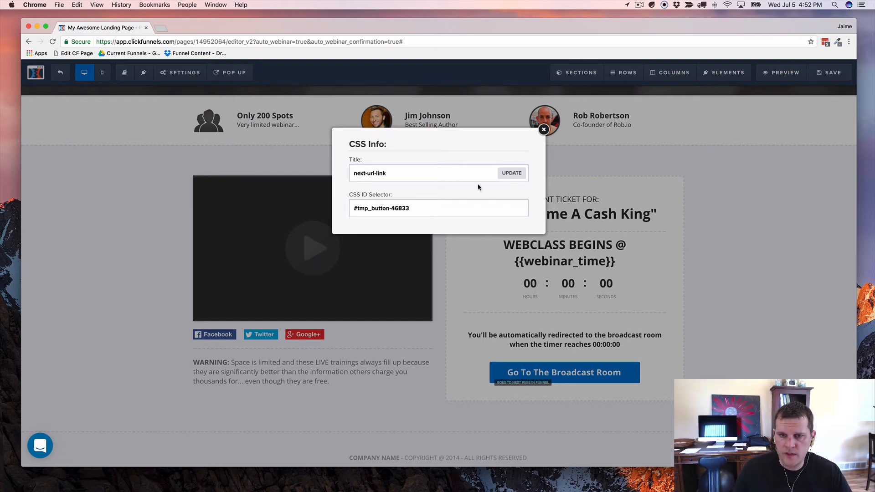
pyautogui.click(513, 174)
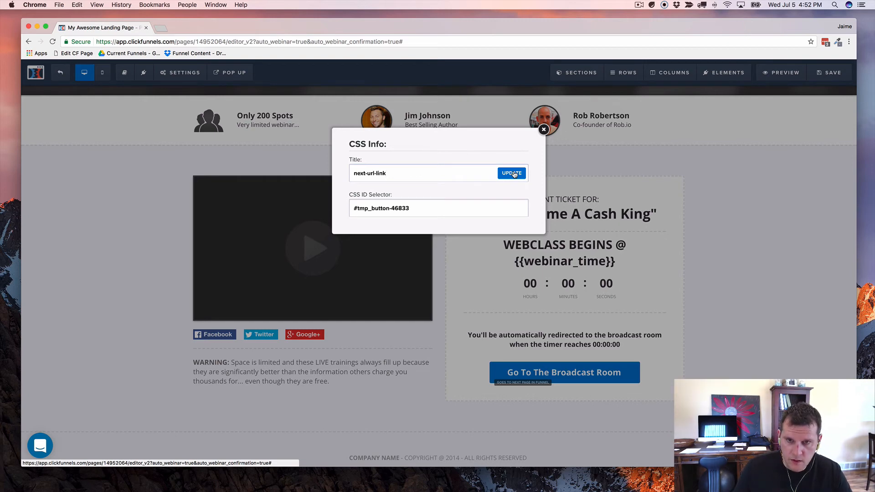
pyautogui.click(513, 174)
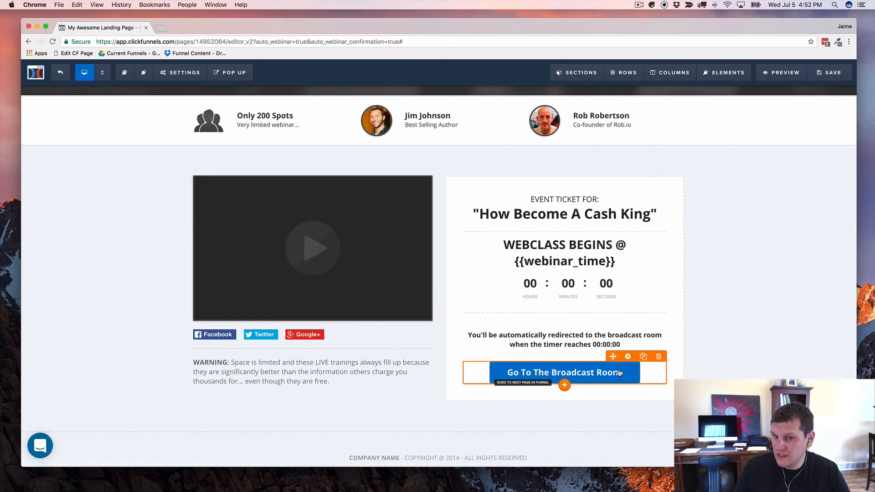
pyautogui.click(629, 359)
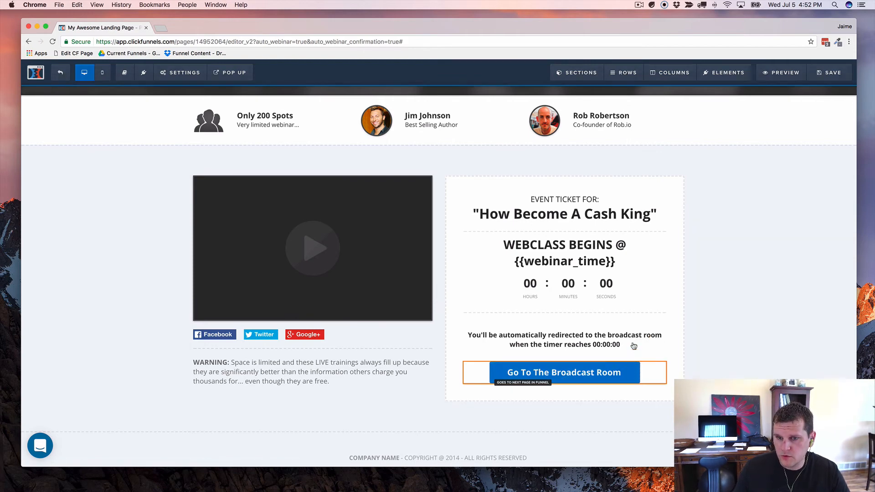
pyautogui.click(711, 456)
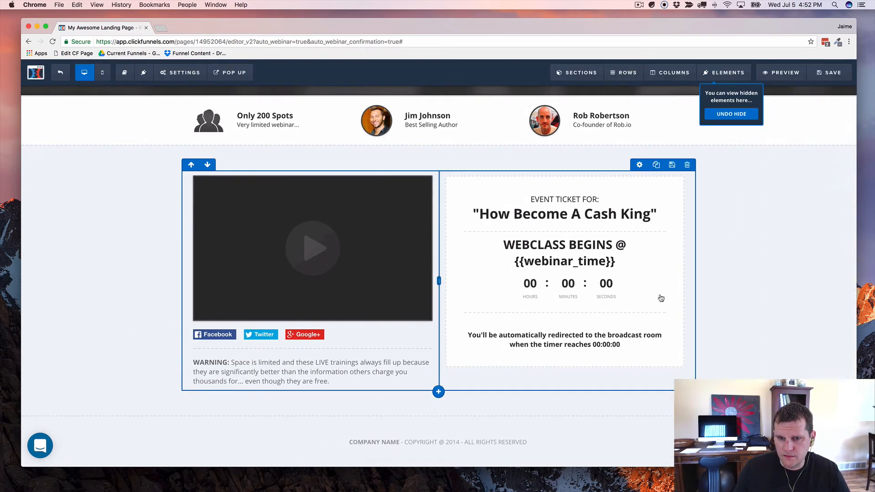
# Step: Set the SEO title to 'My Awesome Every 15 Minute Webinar Thank You' and enter the author's name
pyautogui.click(829, 76)
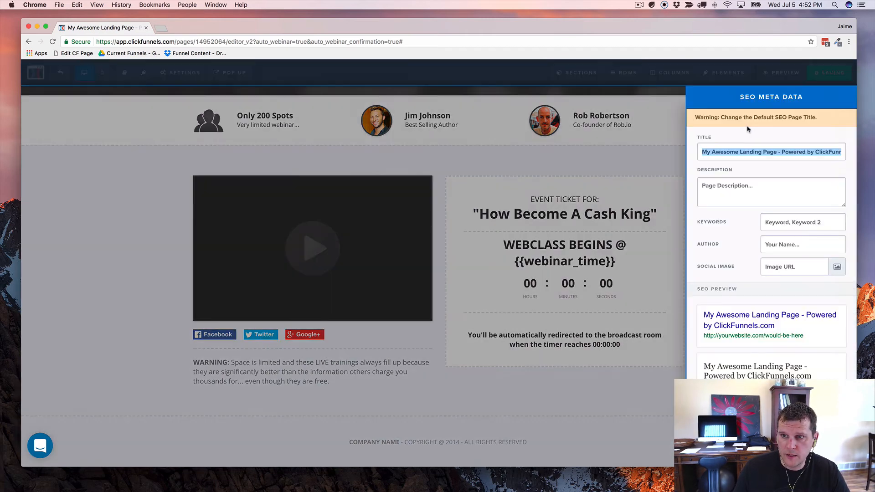
pyautogui.write('M')
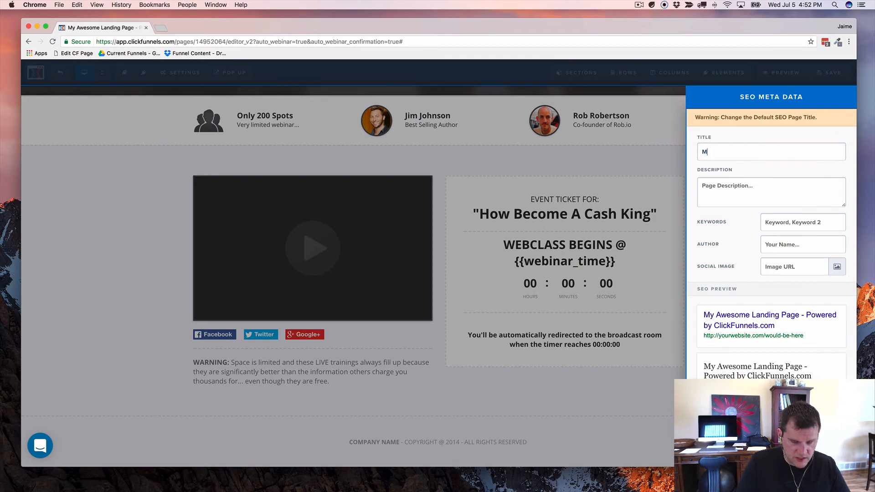
pyautogui.write('y Awes')
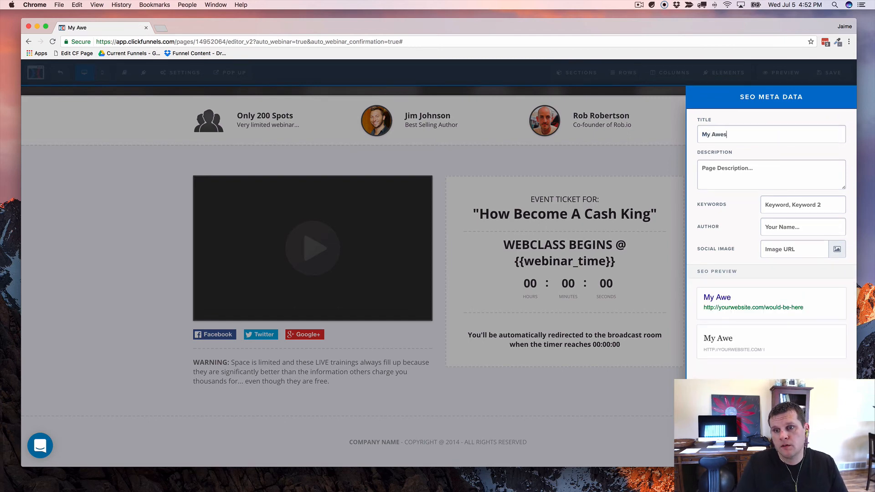
pyautogui.write('ome Every ')
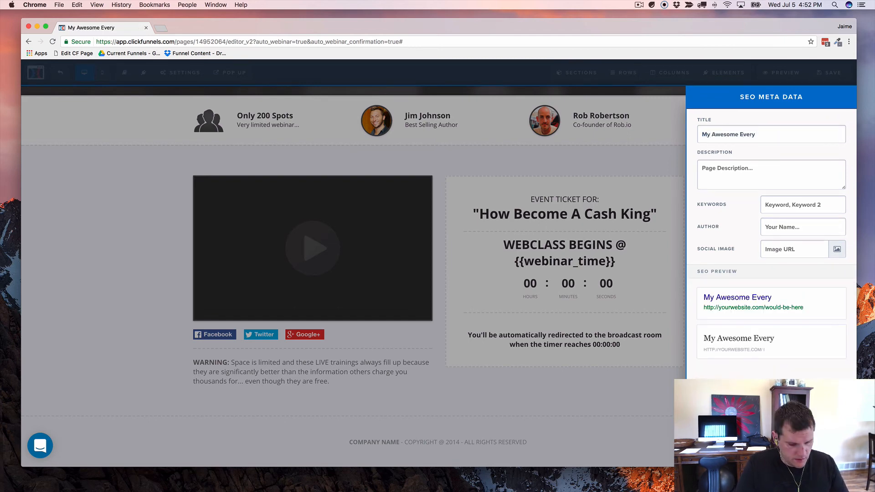
pyautogui.write('15 M')
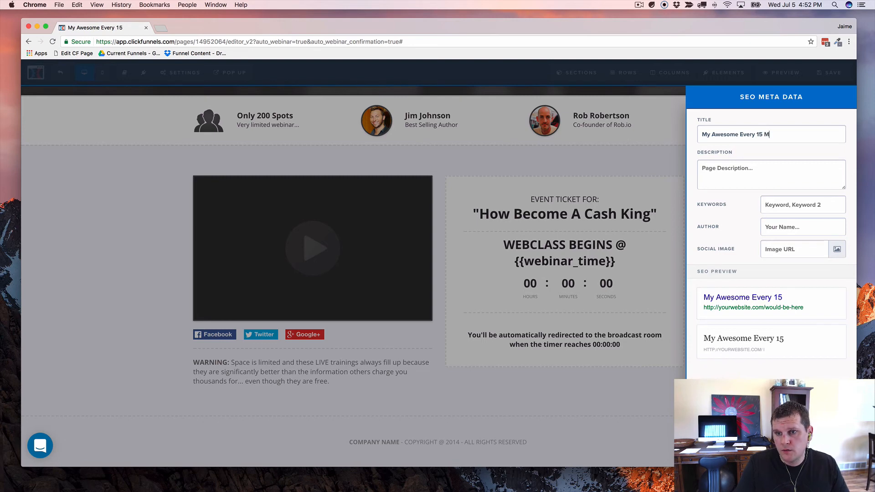
pyautogui.write('inute Web')
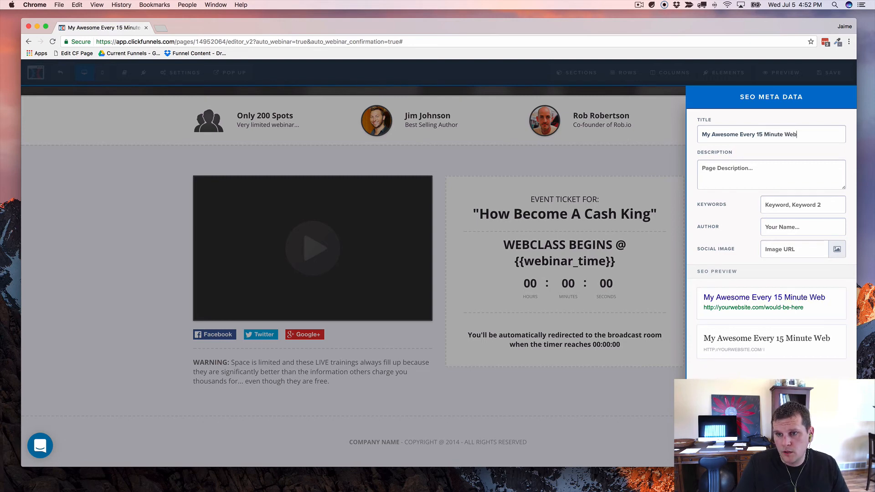
pyautogui.write('inar Thank You')
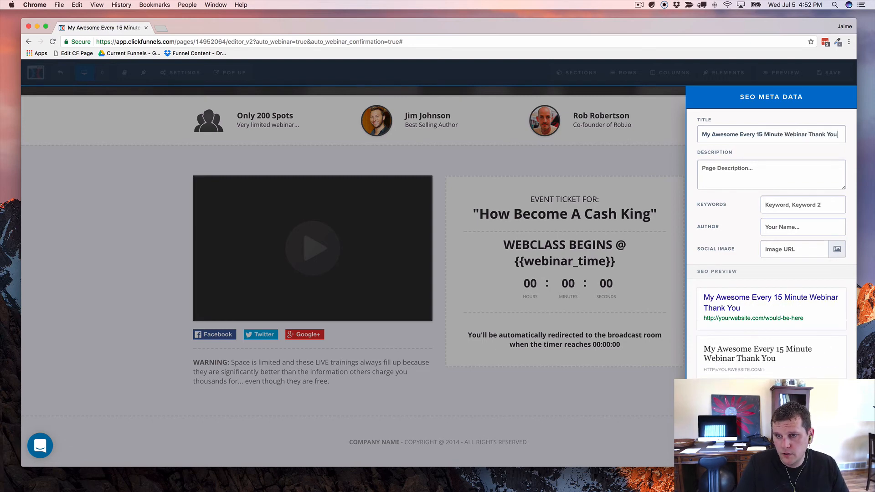
pyautogui.click(792, 225)
pyautogui.write('Jaime Smith')
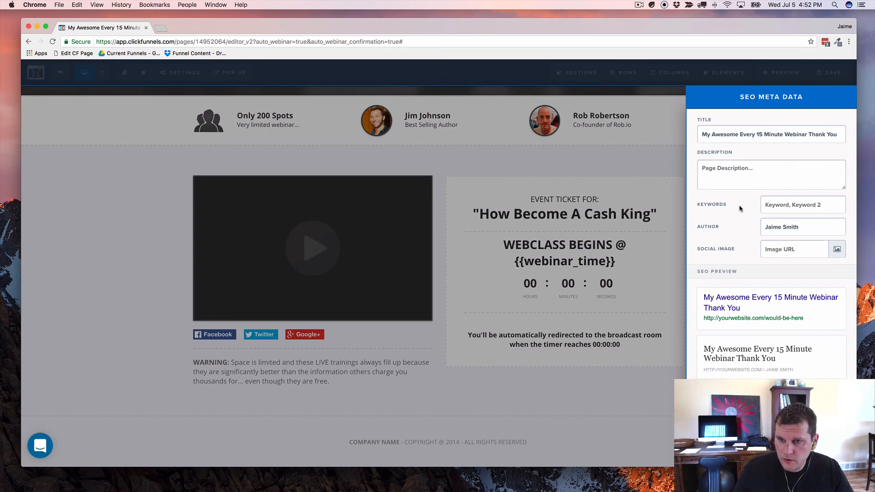
pyautogui.click(667, 158)
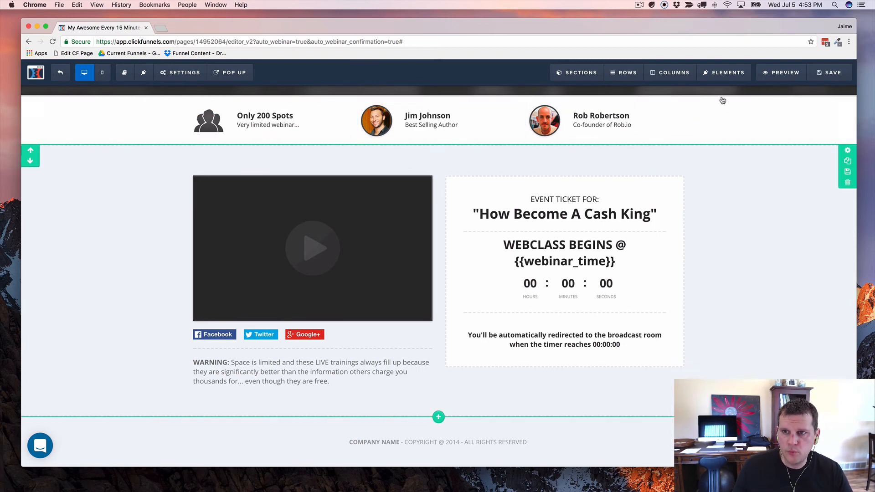
# Step: Save the page, preview it to check the running countdown, then close the preview
pyautogui.click(825, 74)
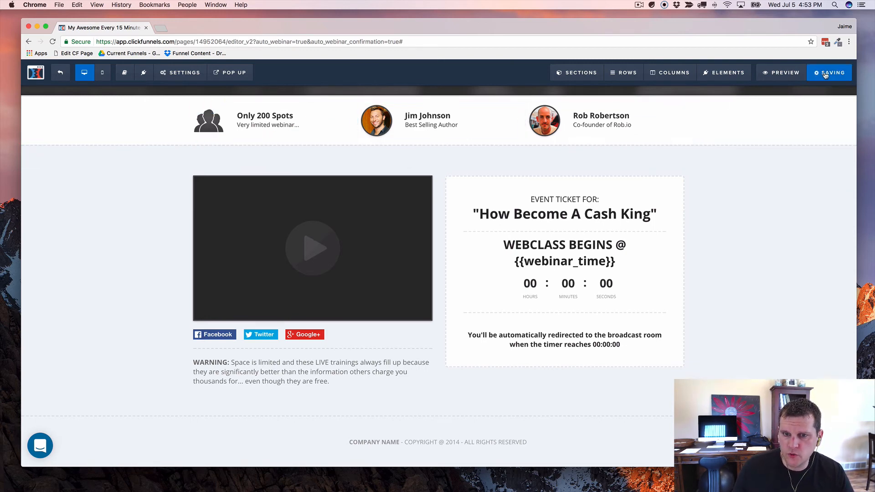
pyautogui.click(782, 73)
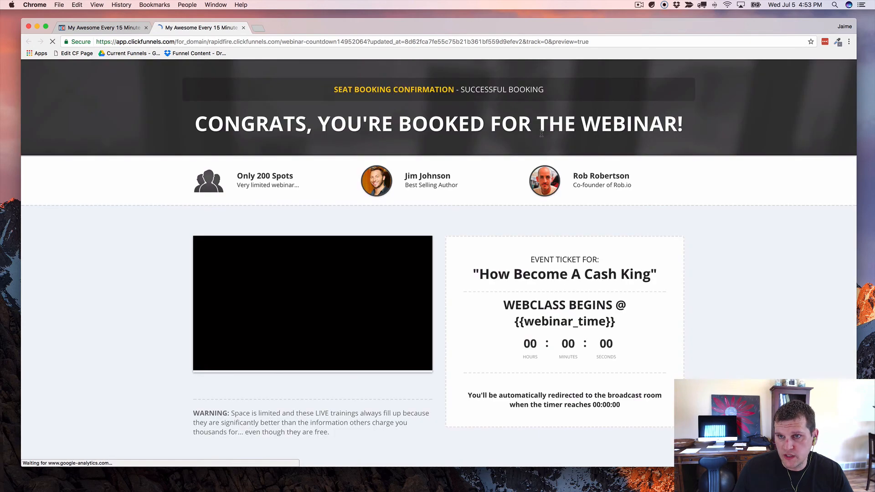
pyautogui.scroll(-1, 710, 271)
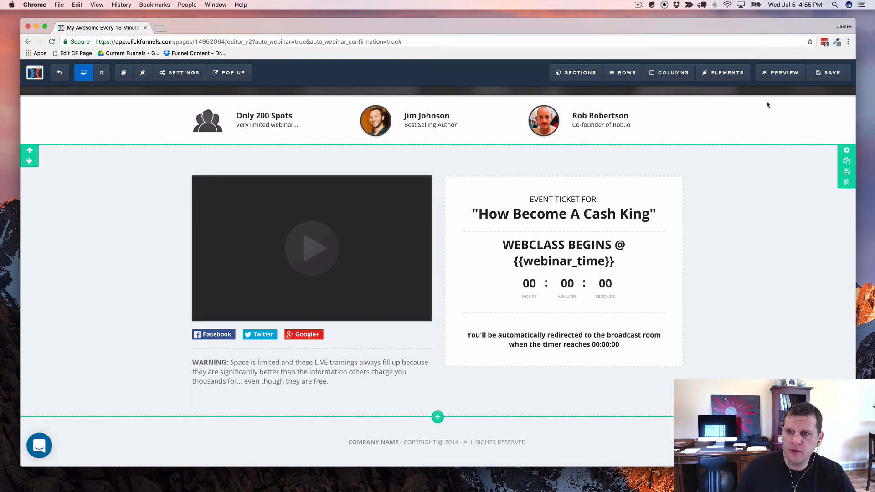
pyautogui.click(782, 76)
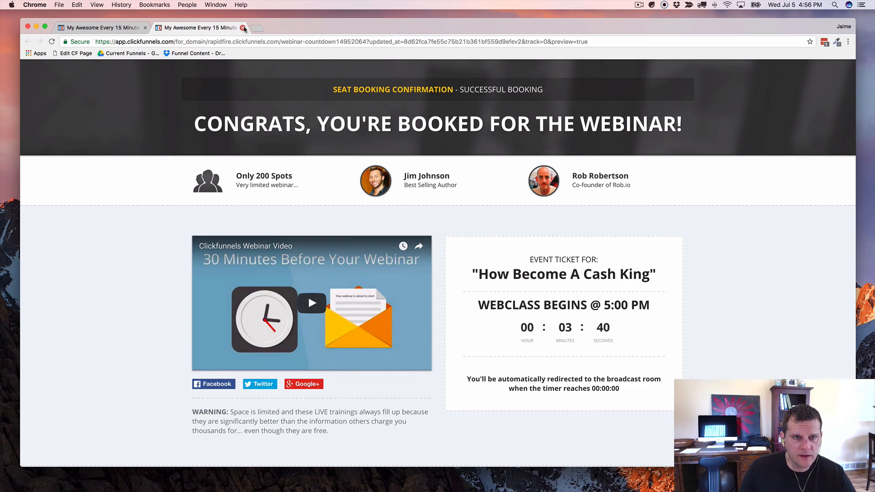
pyautogui.click(242, 29)
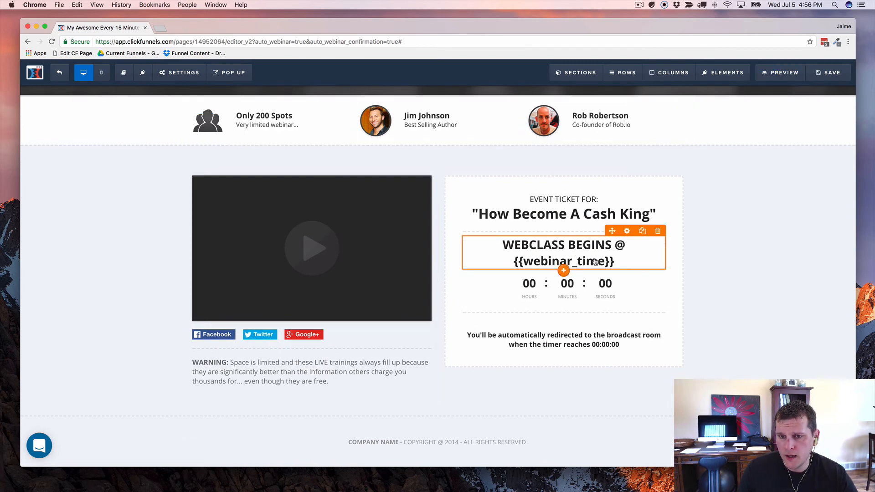
# Step: Replace '@ {{webinar_time}}' in the headline with 'IN:', then save and preview the page
pyautogui.click(612, 257)
pyautogui.moveTo(614, 246); pyautogui.dragTo(619, 256)
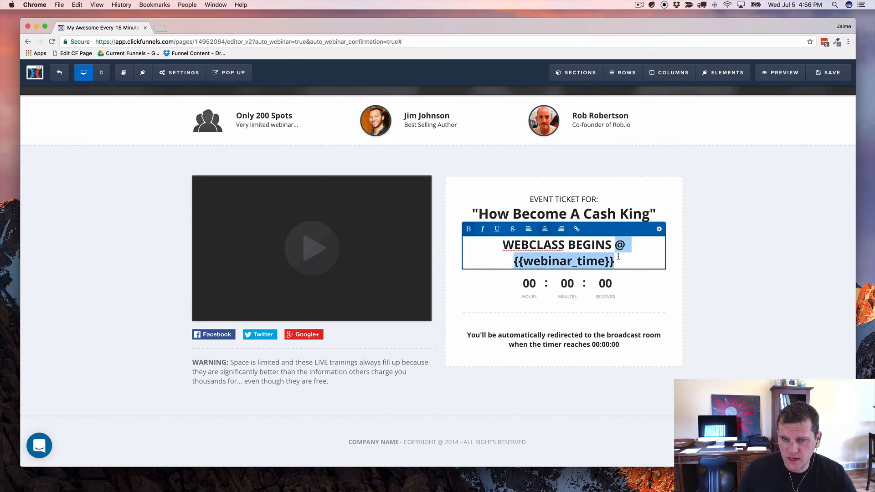
pyautogui.write('IN:')
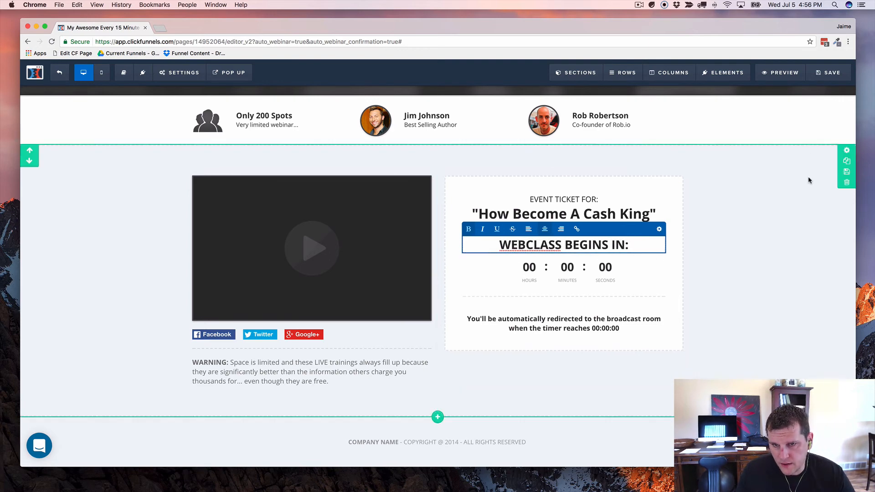
pyautogui.click(783, 75)
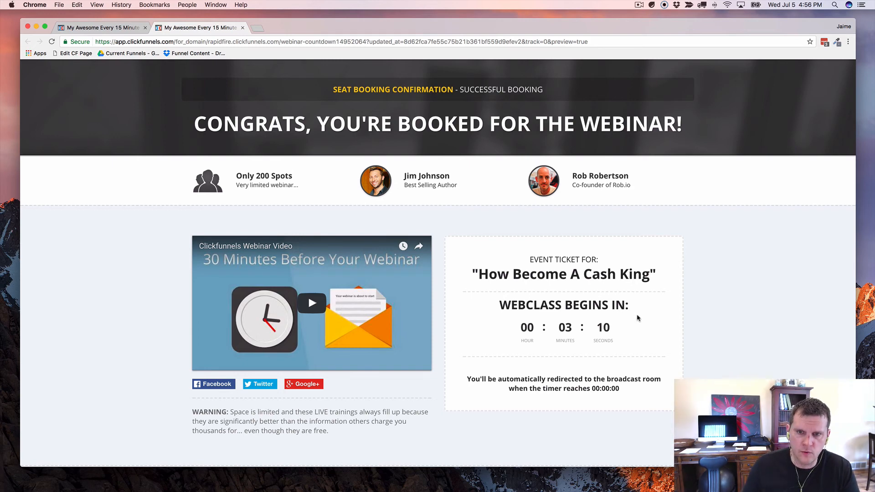
# Step: Check the countdown under WEBCLASS BEGINS IN: in the preview, then close the preview
pyautogui.scroll(-1, 537, 207)
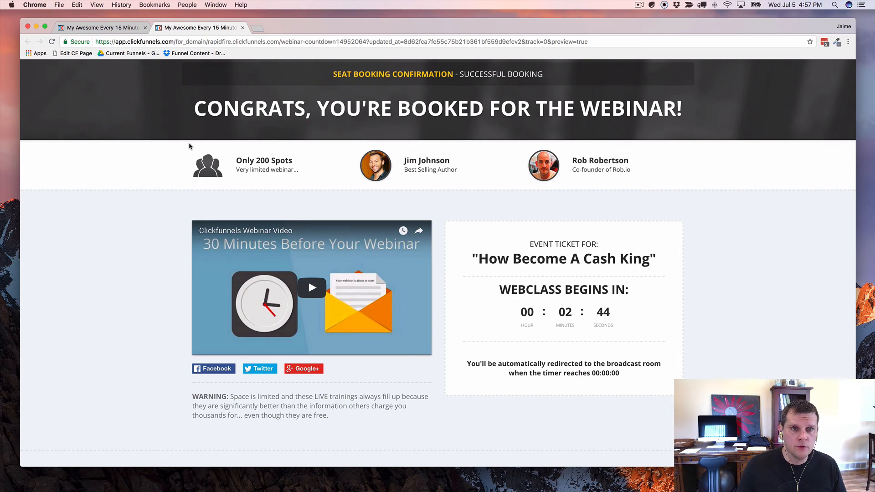
pyautogui.press('super+w')
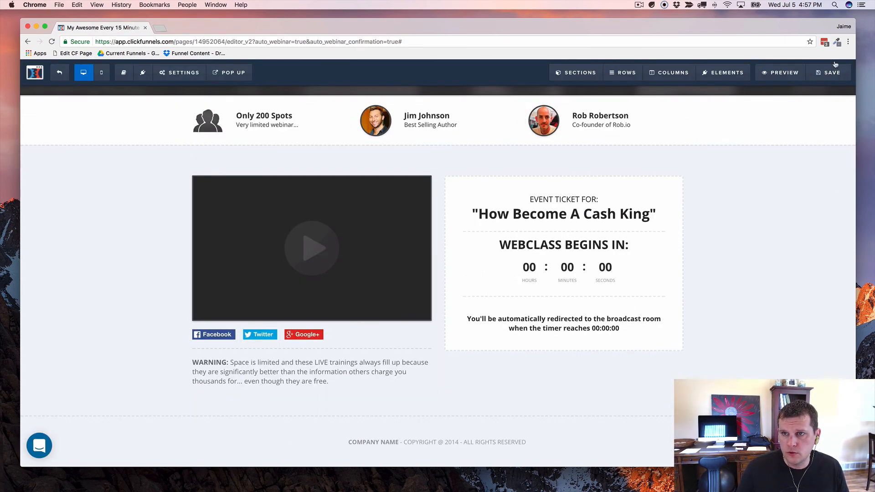
# Step: Open the live Auto Webinar Registration page in an incognito window from the funnel steps
pyautogui.click(62, 77)
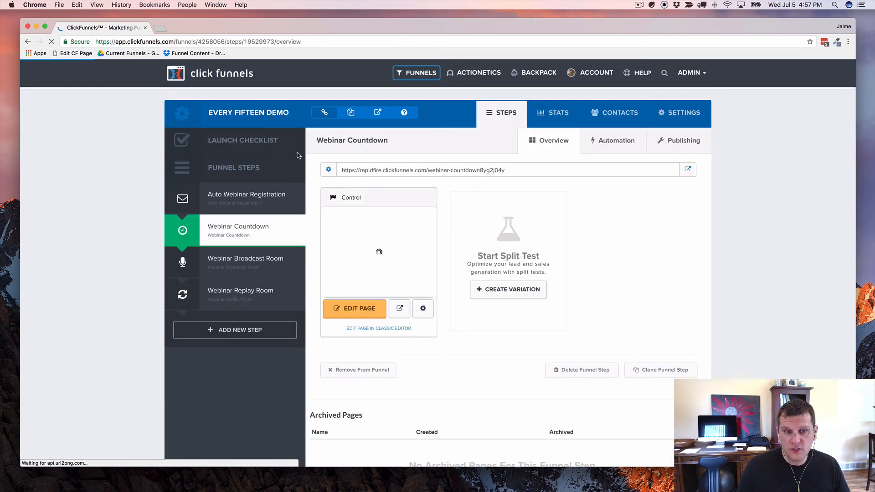
pyautogui.click(238, 198)
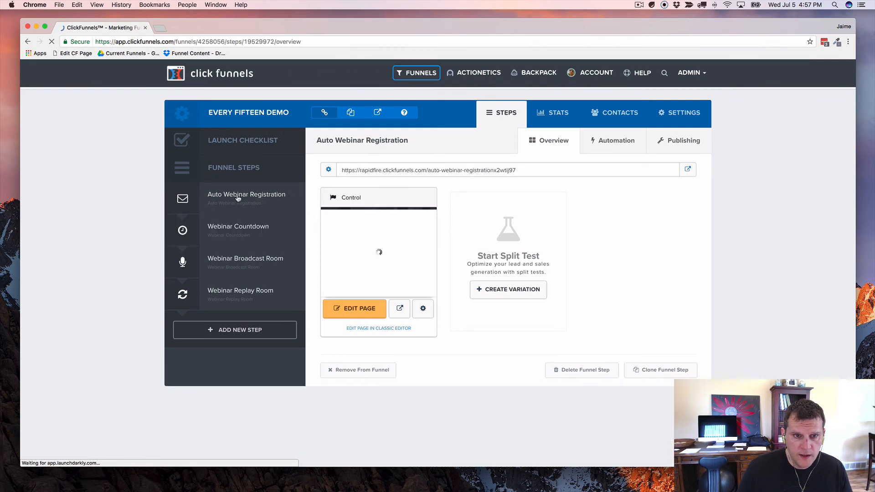
pyautogui.rightClick(688, 170)
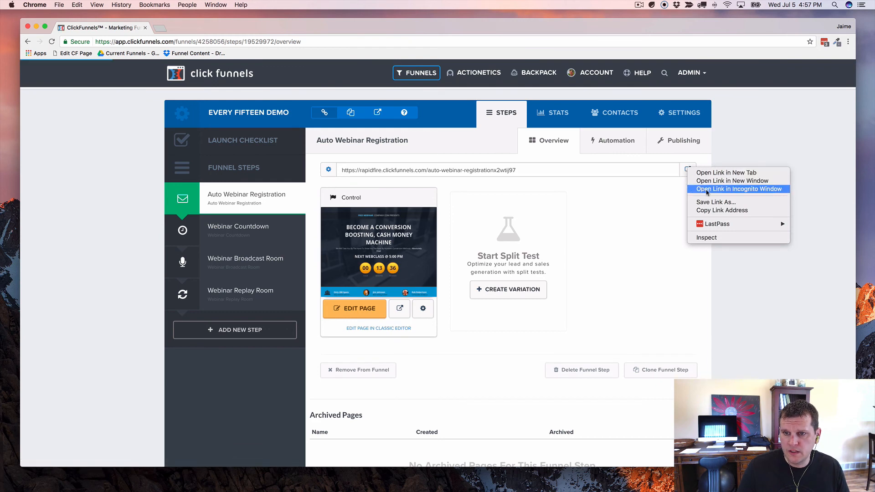
pyautogui.click(737, 189)
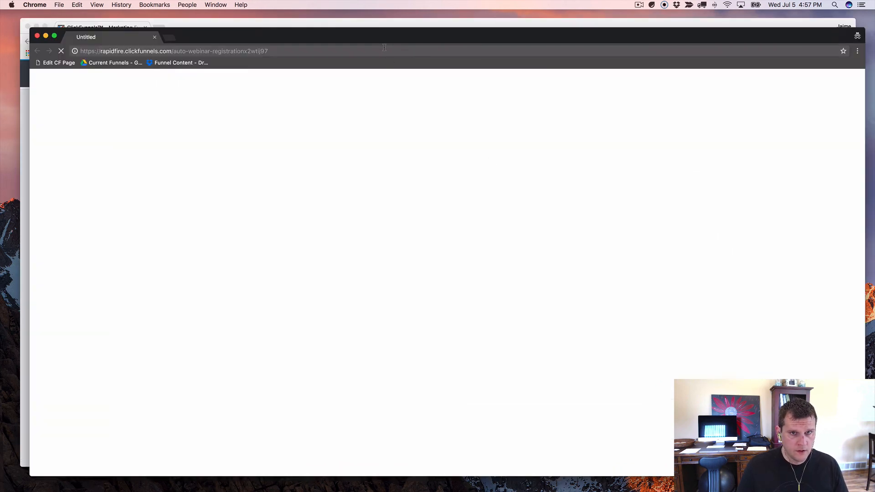
pyautogui.moveTo(386, 39); pyautogui.dragTo(373, 26)
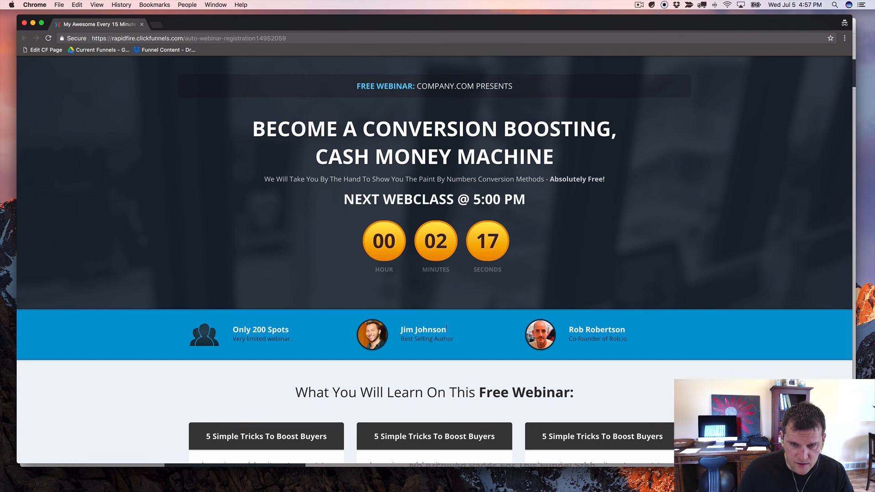
# Step: Open the registration popup from the Register My Spot Now button
pyautogui.scroll(-5, 463, 281)
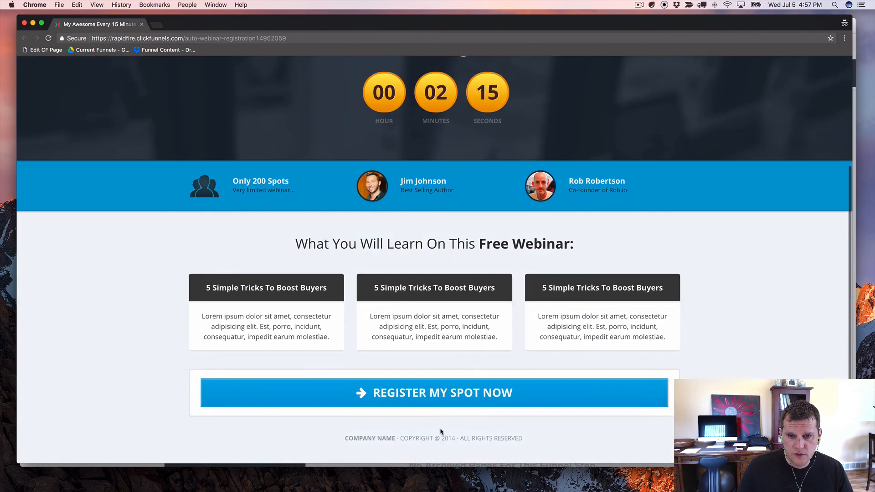
pyautogui.scroll(5, 365, 310)
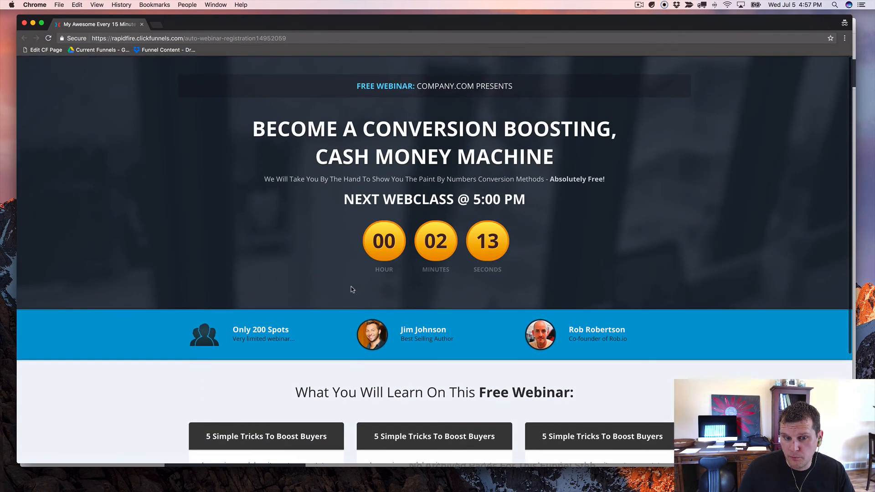
pyautogui.scroll(-5, 416, 280)
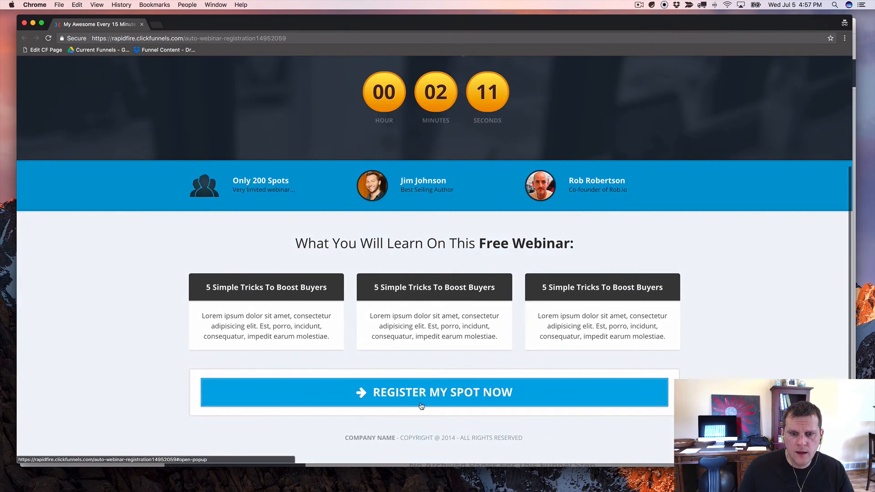
pyautogui.click(443, 397)
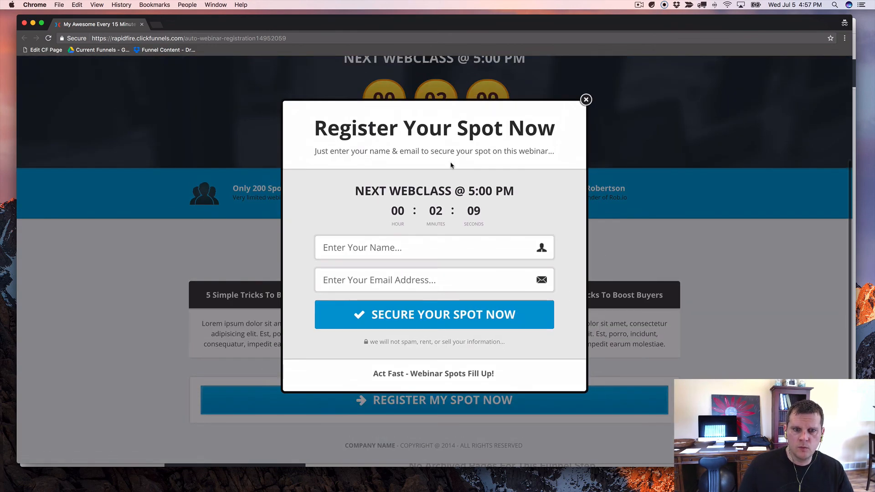
# Step: Fill in a test registrant name and a uniquely tagged test e-mail address, correcting the domain
pyautogui.click(371, 250)
pyautogui.write('Jaime')
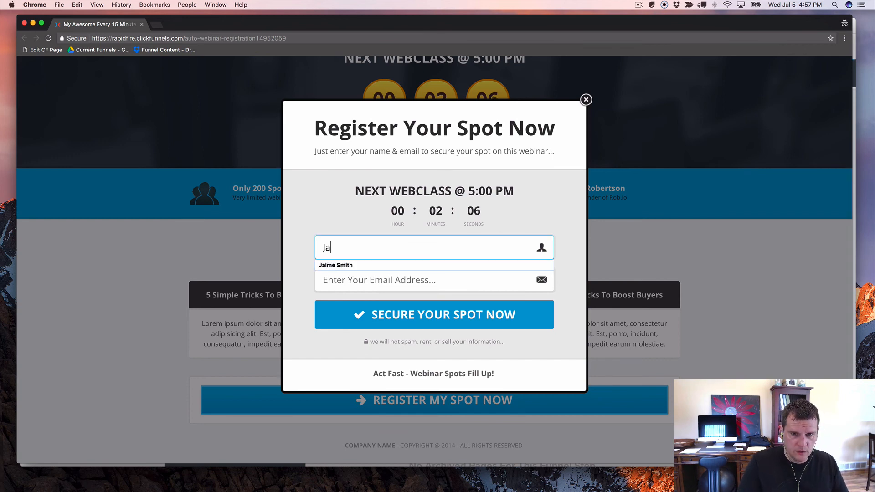
pyautogui.press('Tab')
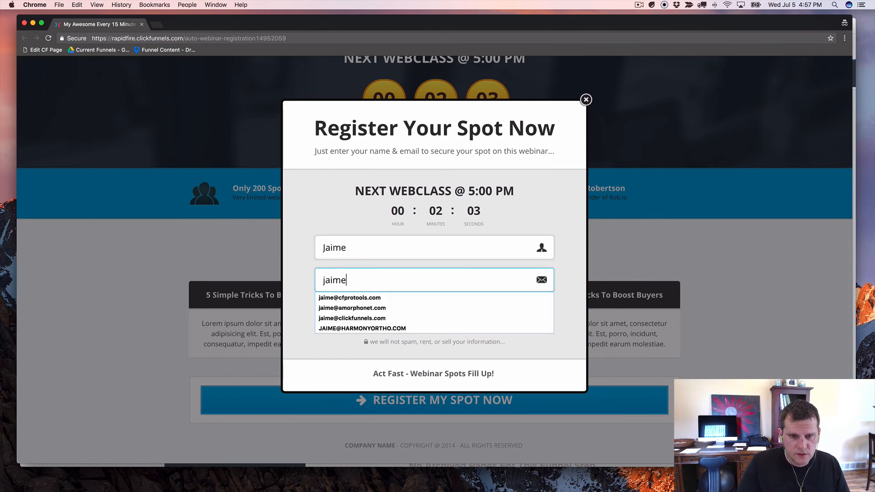
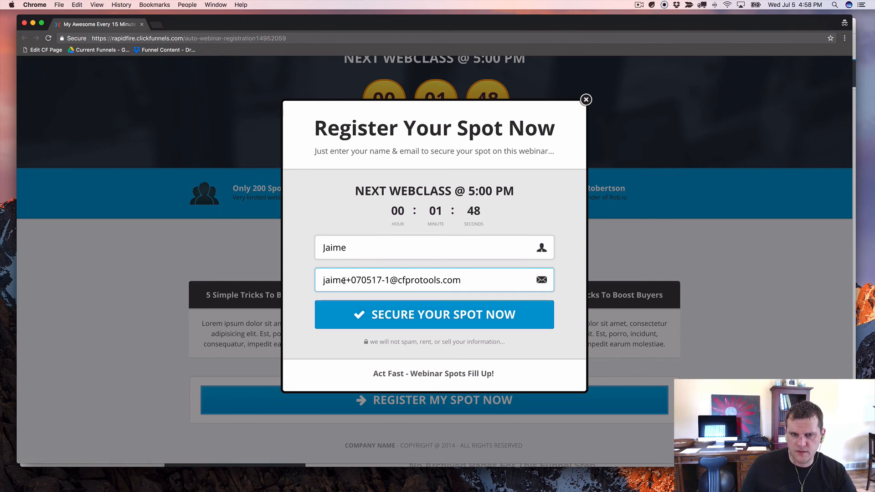
pyautogui.moveTo(345, 280); pyautogui.dragTo(388, 280)
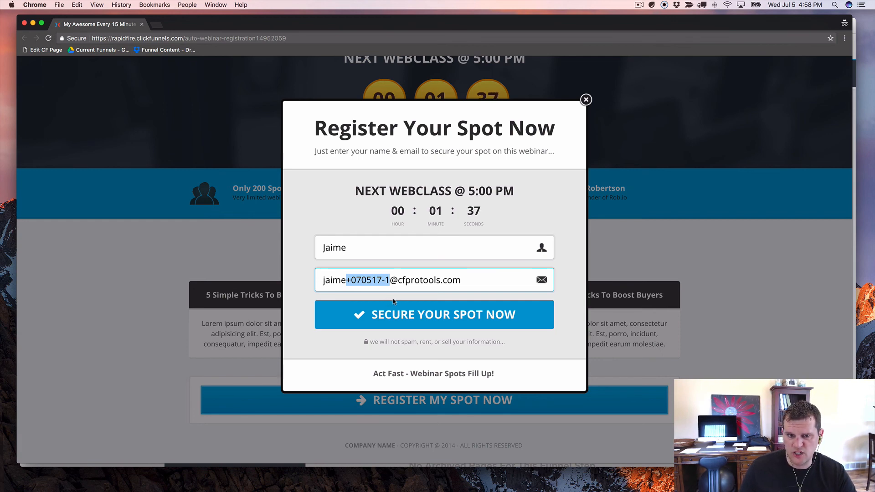
# Step: Submit the test registration via Secure Your Spot Now and let the countdown redirect to the broadcast room
pyautogui.click(434, 316)
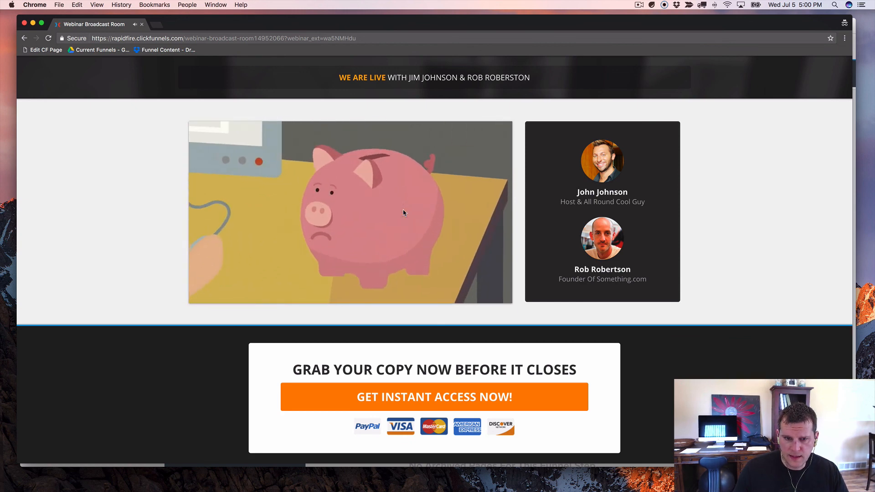
pyautogui.scroll(-3, 388, 326)
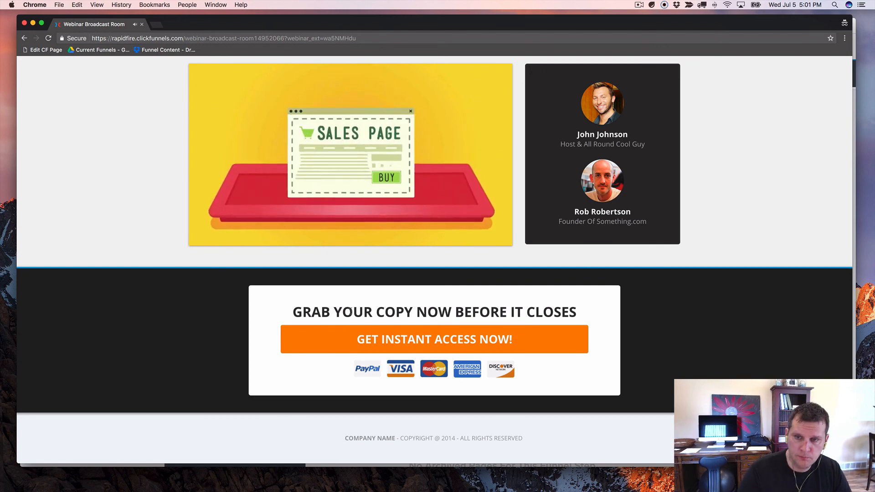
pyautogui.scroll(2, 476, 316)
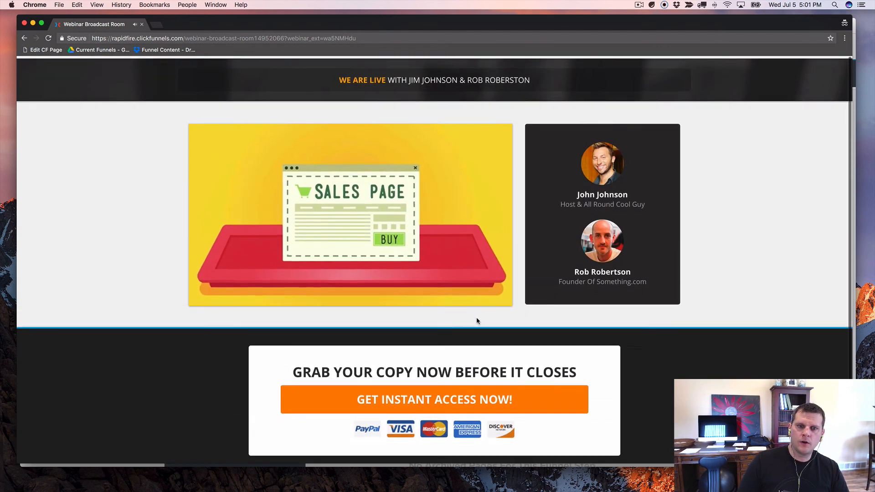